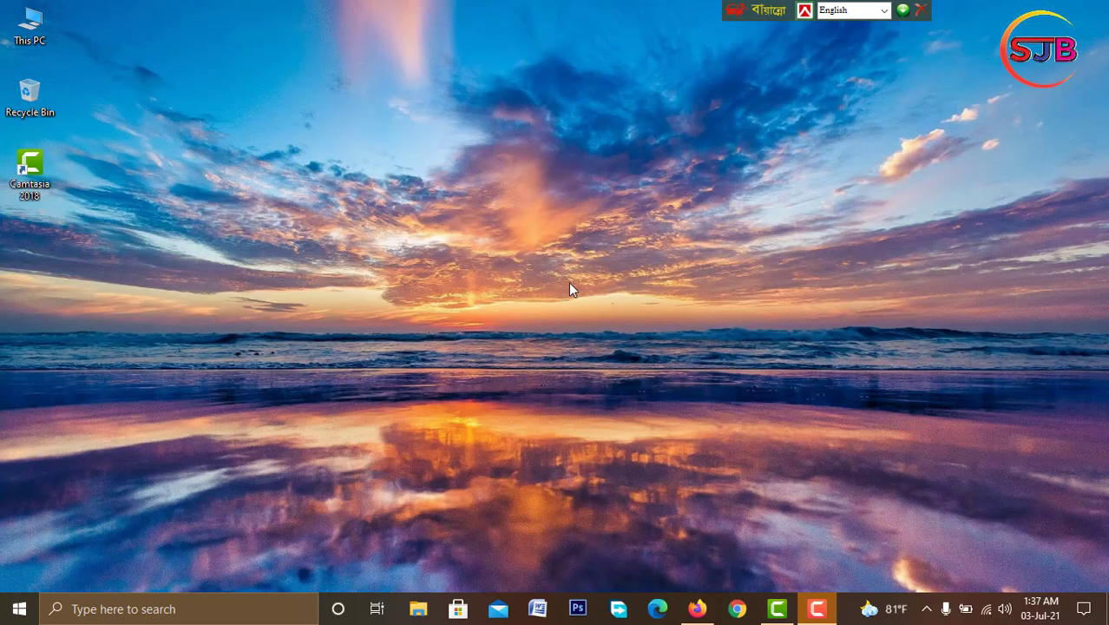
Refresh the desktop five times from its right-click menu.
right_click(447, 213)
click(472, 251)
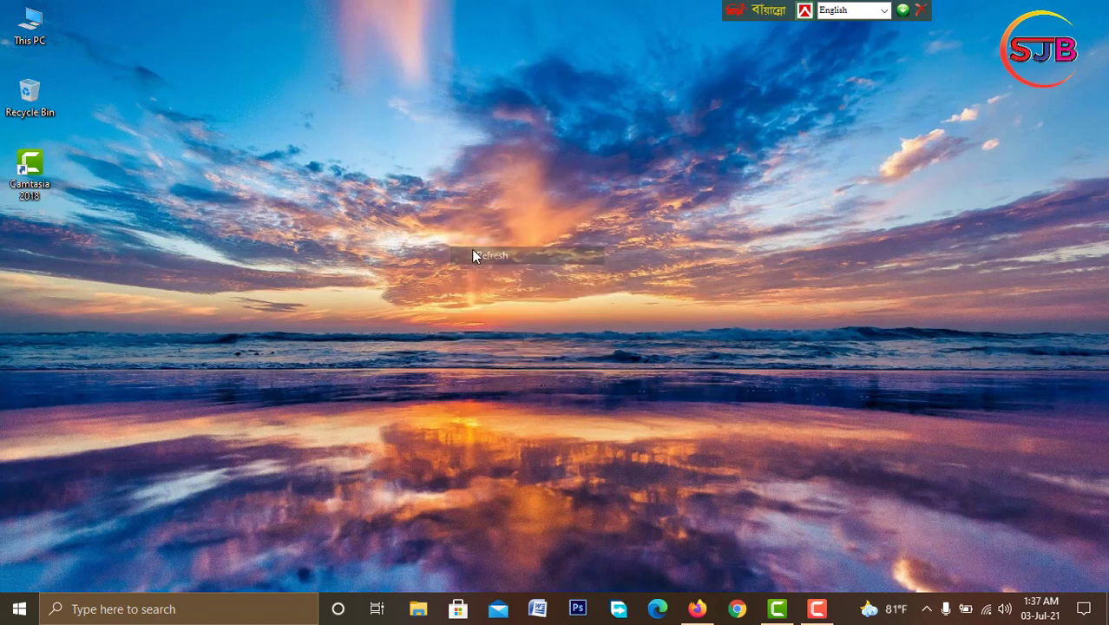
right_click(395, 178)
click(426, 223)
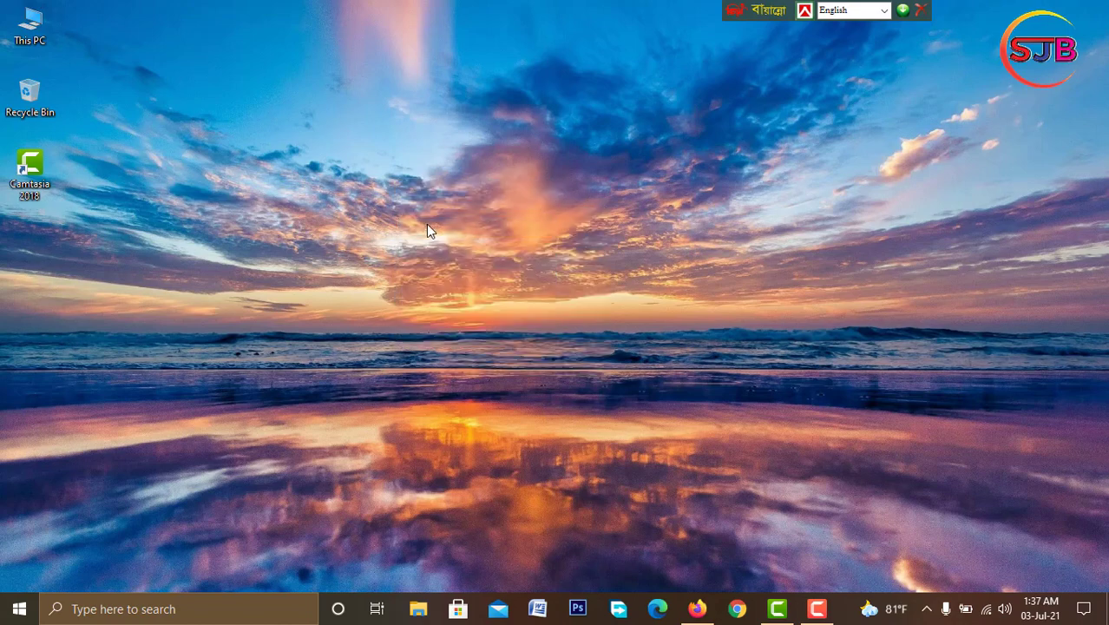
right_click(426, 224)
mouse_move(470, 254)
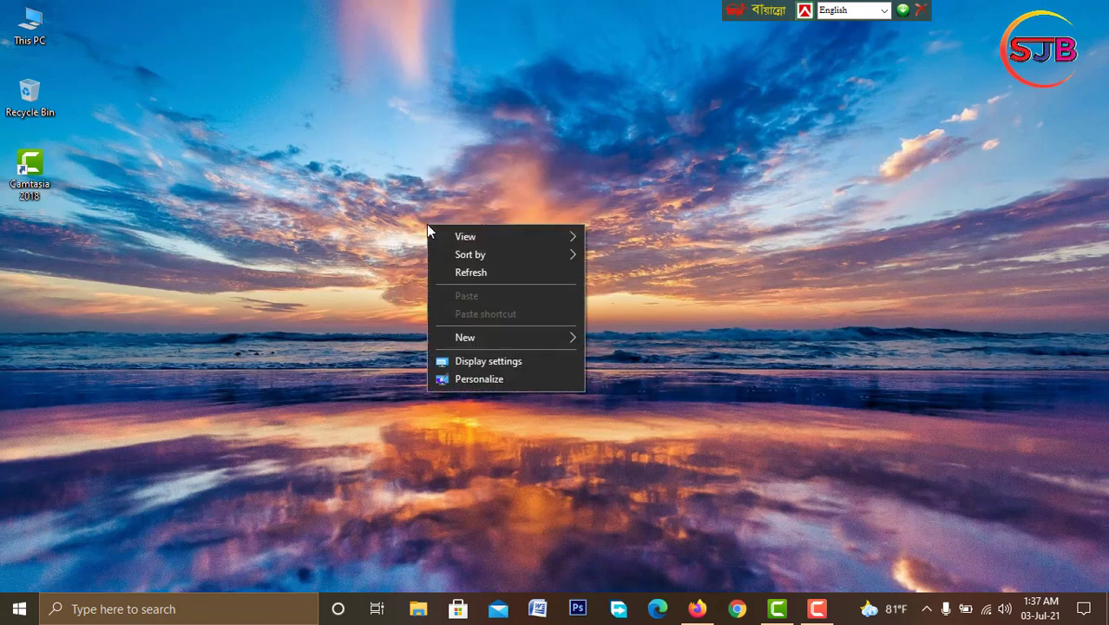
click(453, 272)
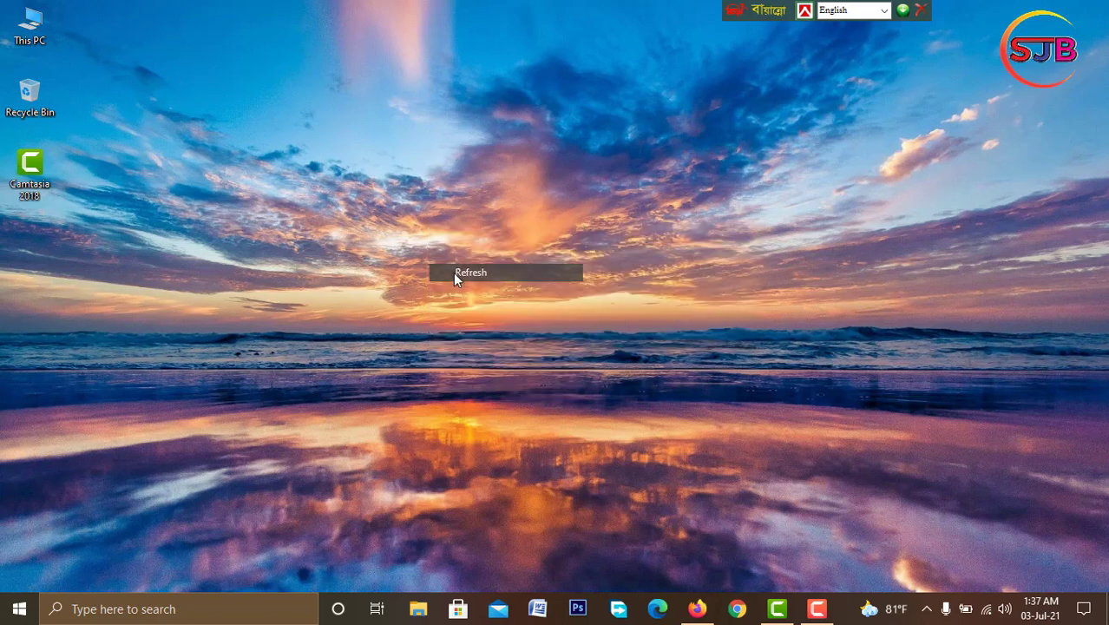
right_click(432, 232)
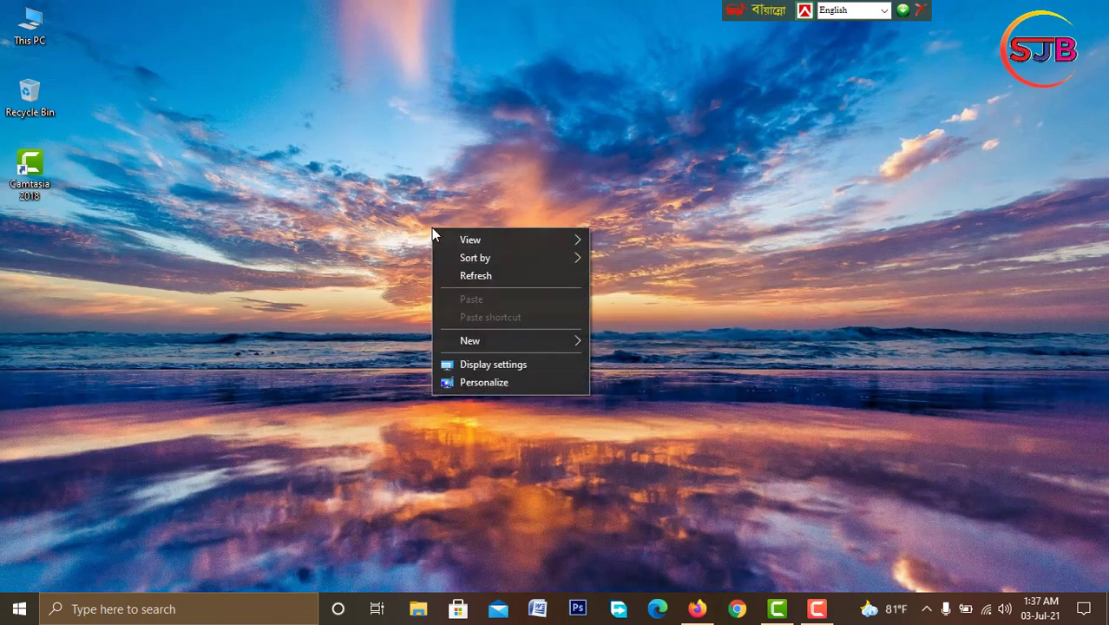
click(464, 276)
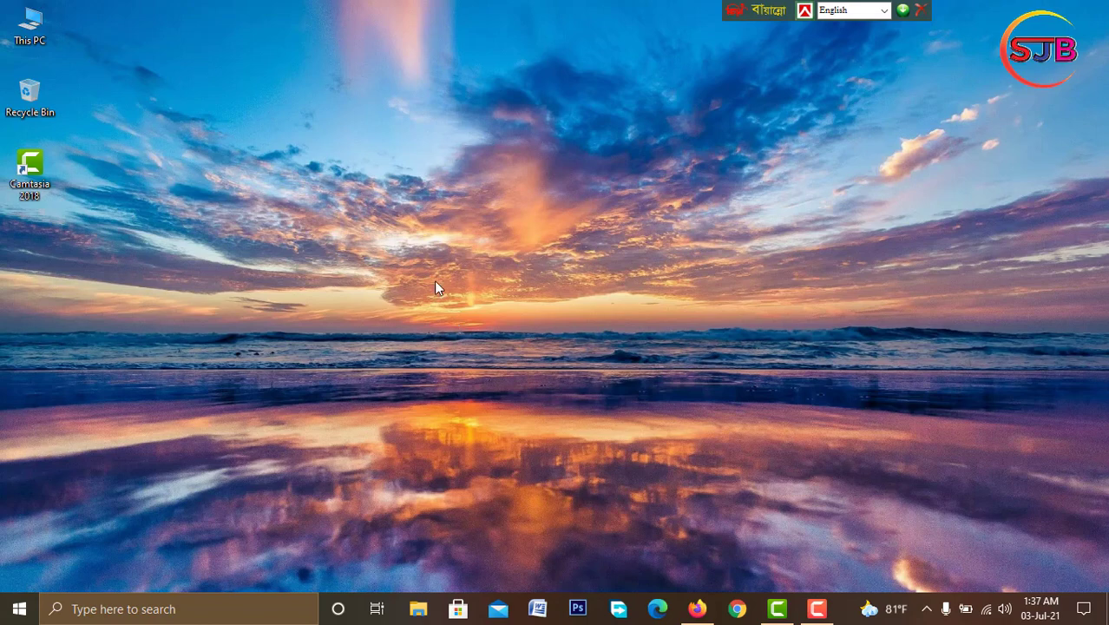
right_click(394, 214)
click(431, 264)
Refresh the desktop five more times, then launch Microsoft Word from the taskbar.
right_click(400, 207)
click(425, 252)
right_click(409, 247)
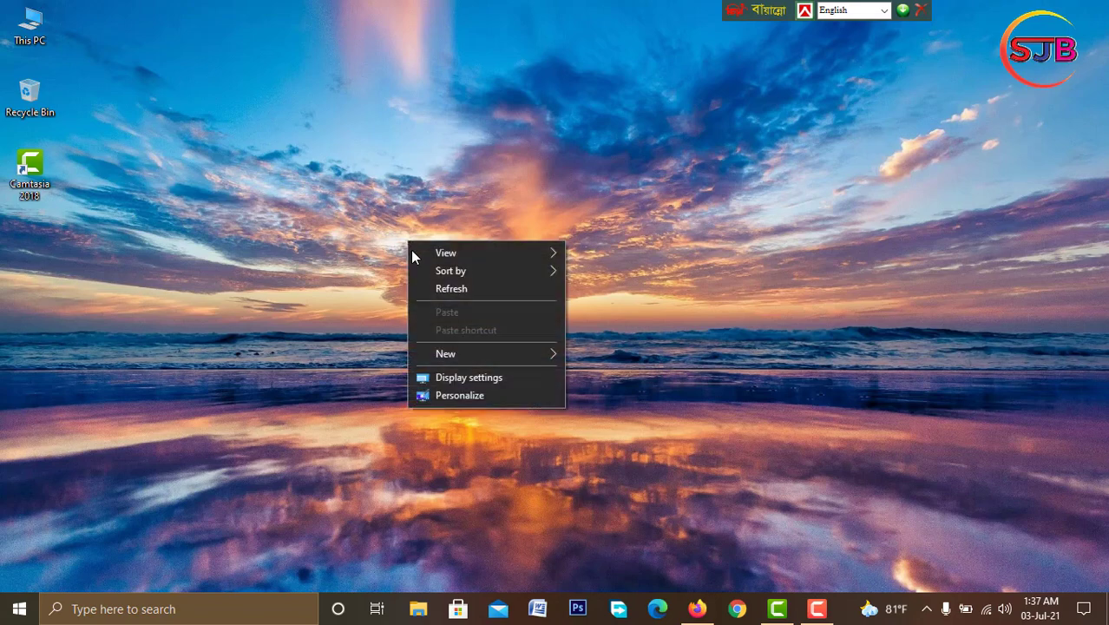
click(445, 286)
right_click(445, 286)
click(476, 337)
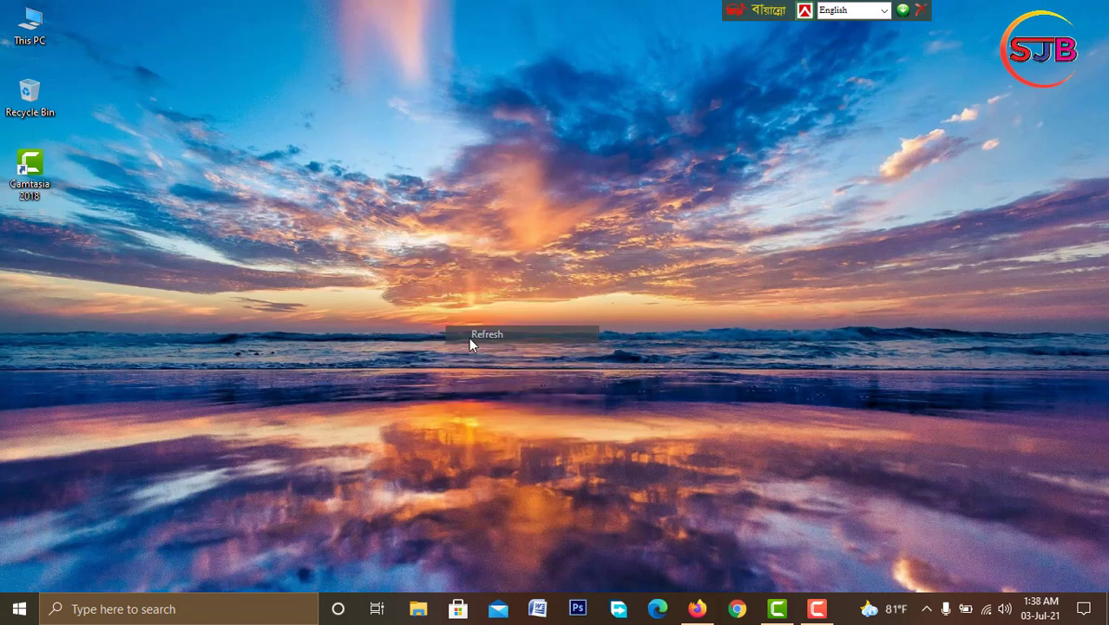
right_click(366, 164)
click(403, 214)
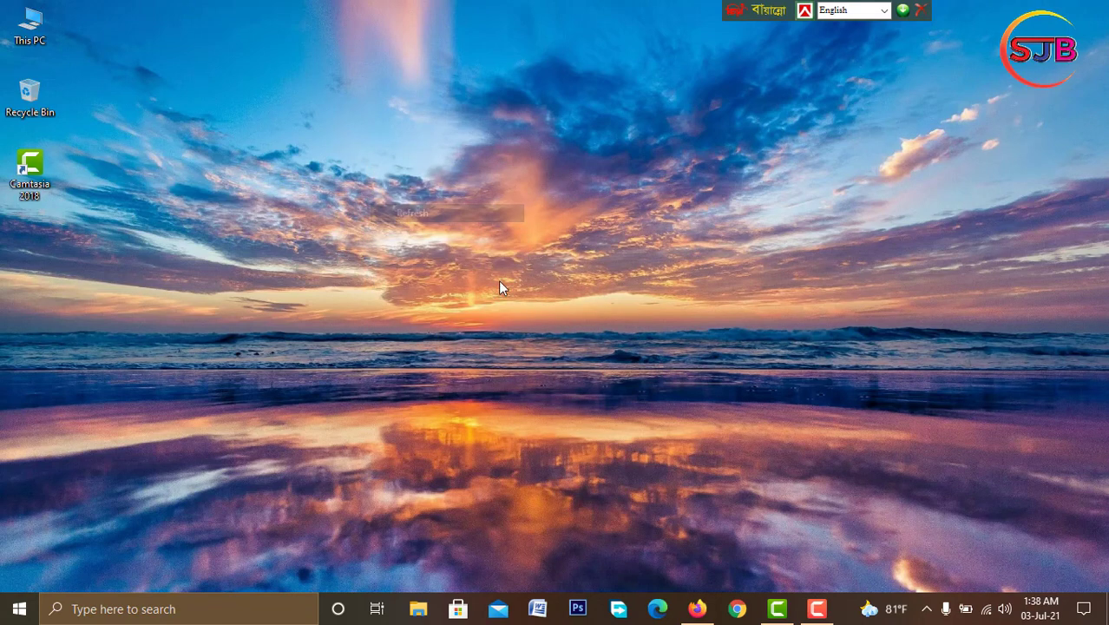
right_click(591, 351)
click(620, 397)
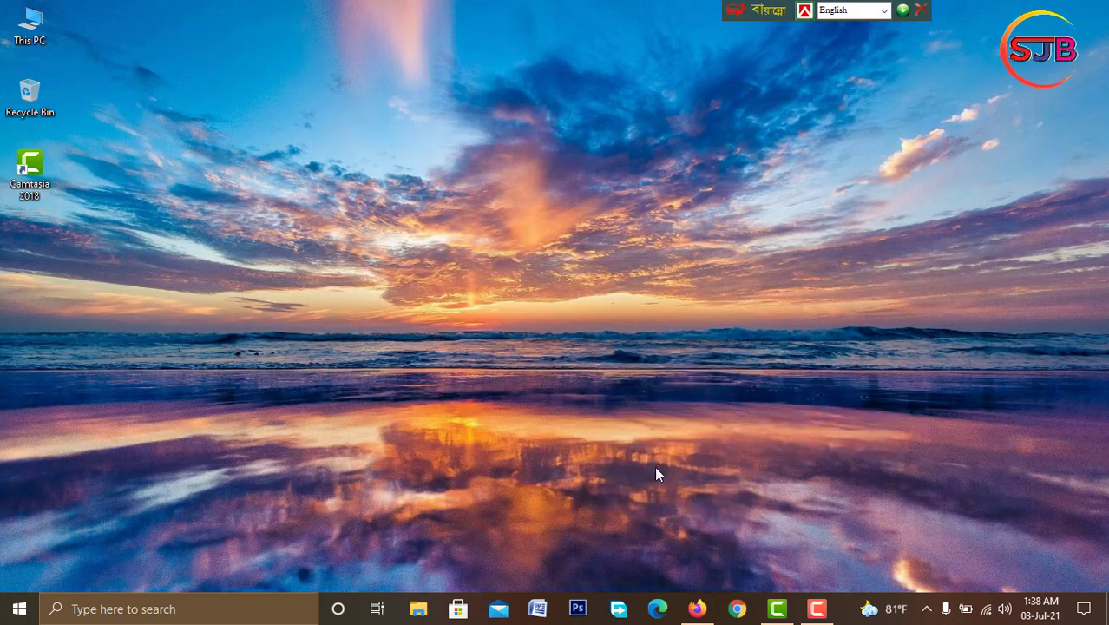
click(538, 609)
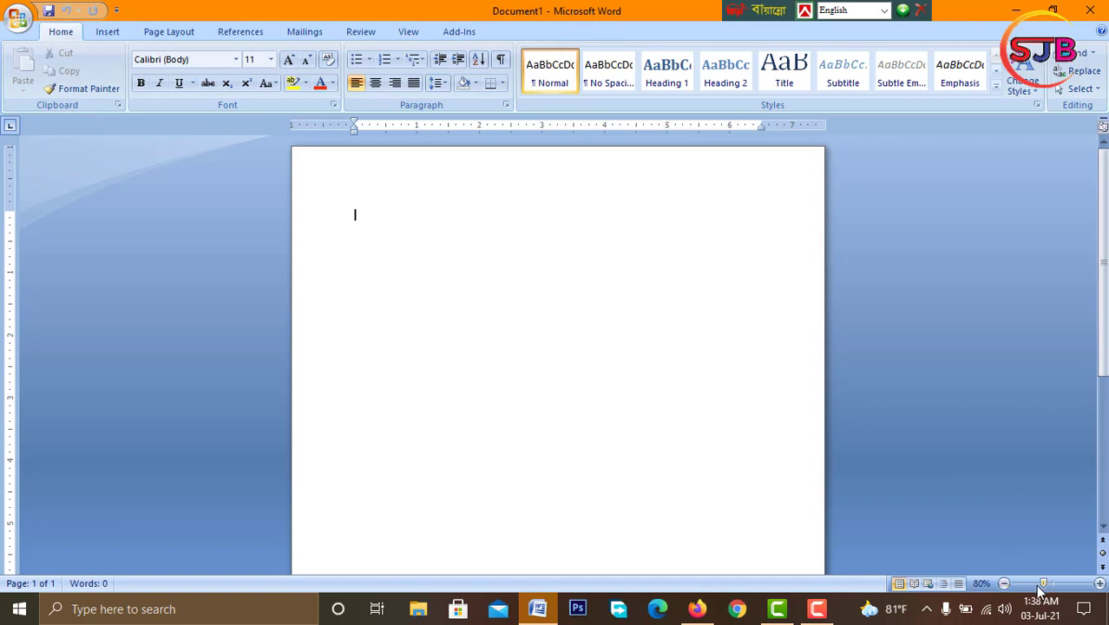
Zoom the blank document from 80% up to 108% with the status-bar slider.
drag(1047, 589, 1053, 589)
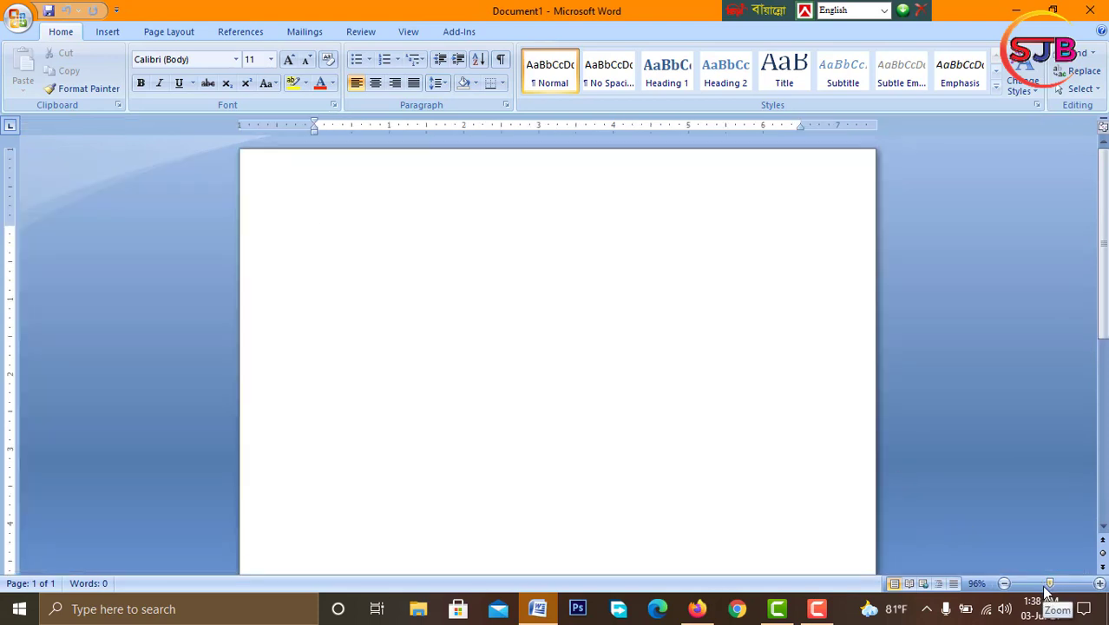
drag(1049, 589, 1054, 590)
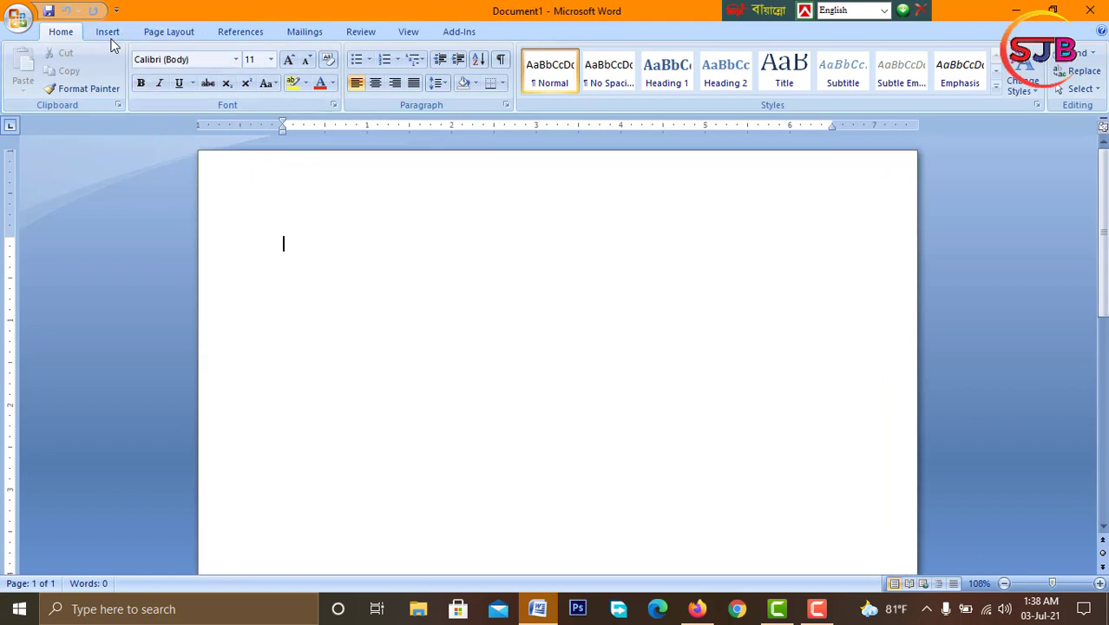
Draw a trial square with the Rectangle shape, undo it, and reopen the Shapes gallery.
click(120, 37)
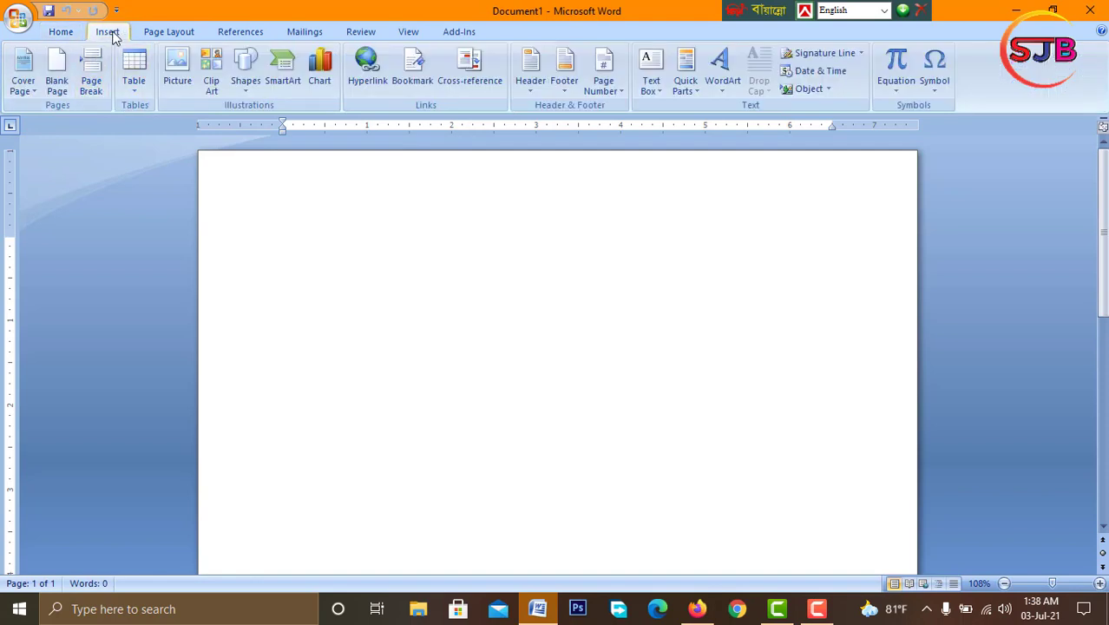
click(249, 91)
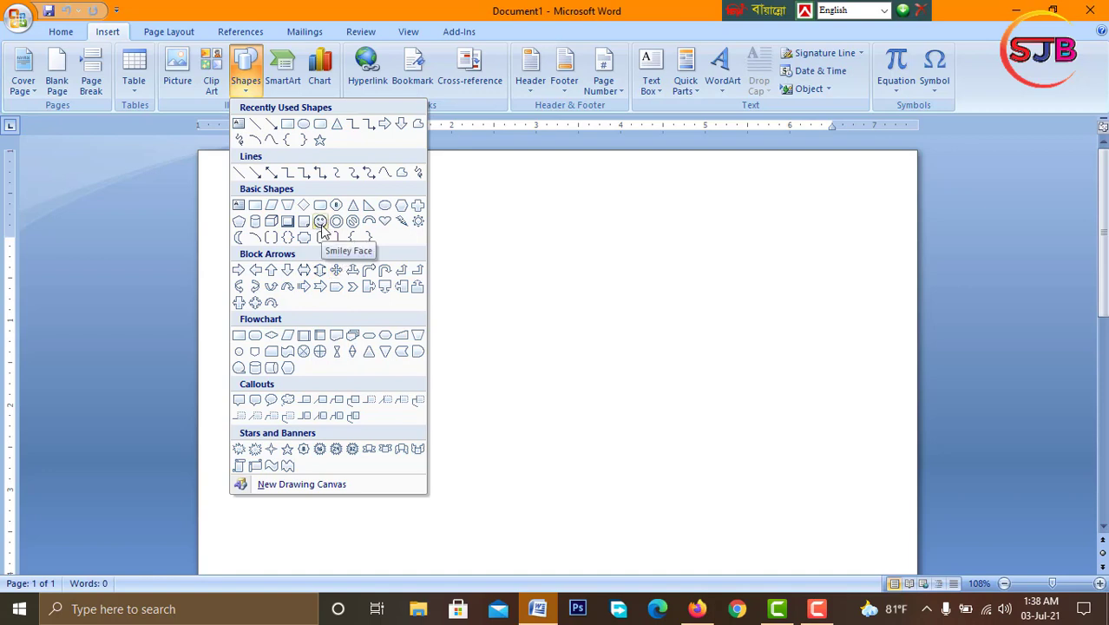
click(290, 137)
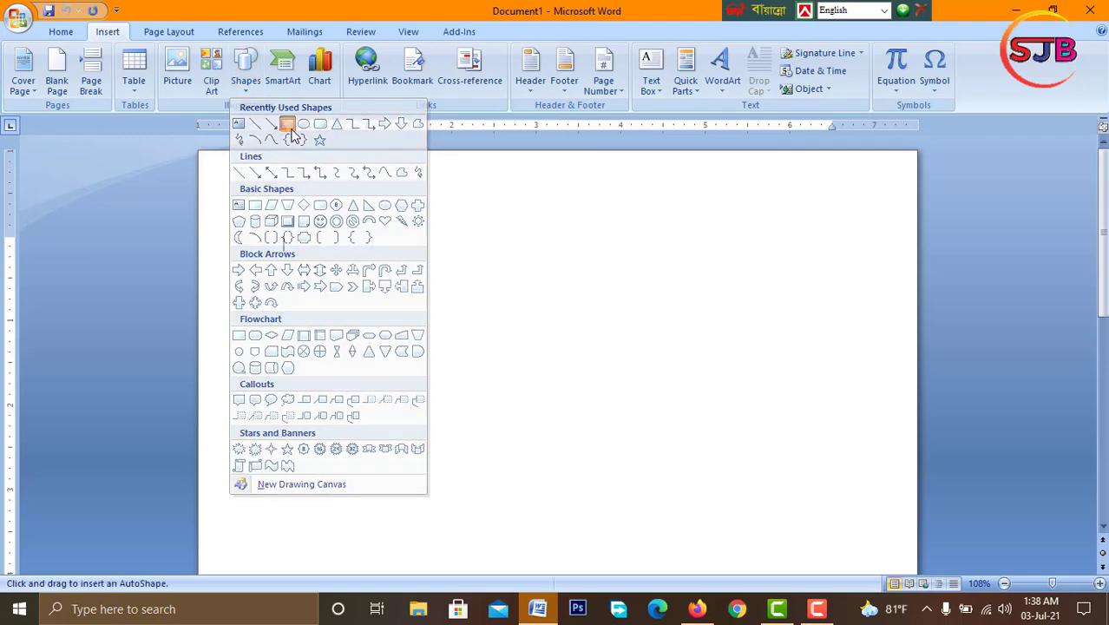
drag(302, 226, 387, 311)
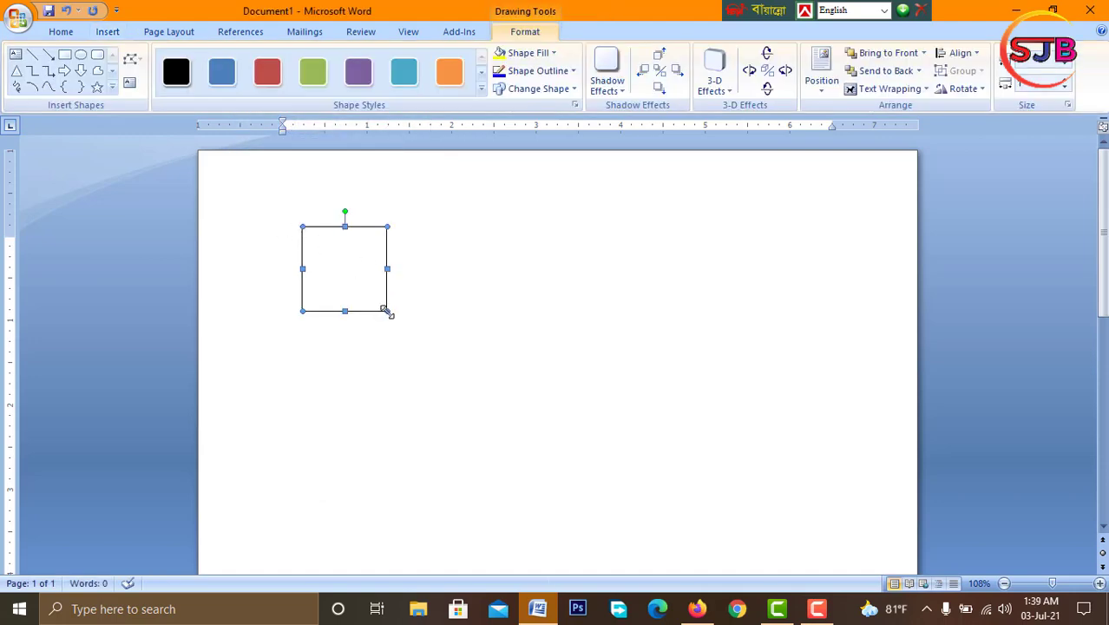
key(ctrl+z)
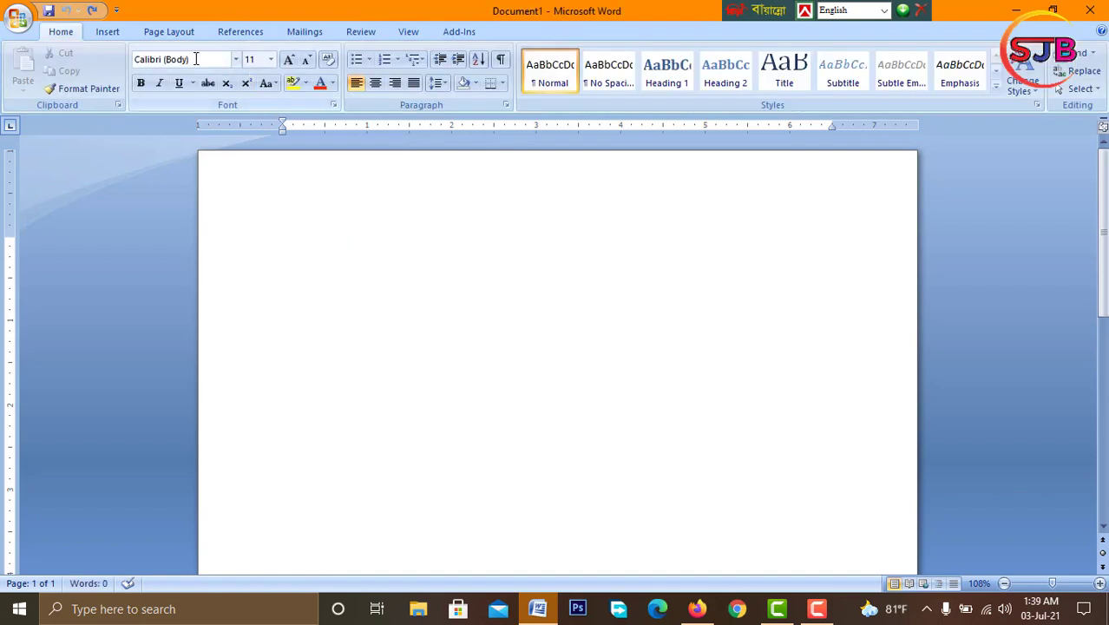
click(108, 32)
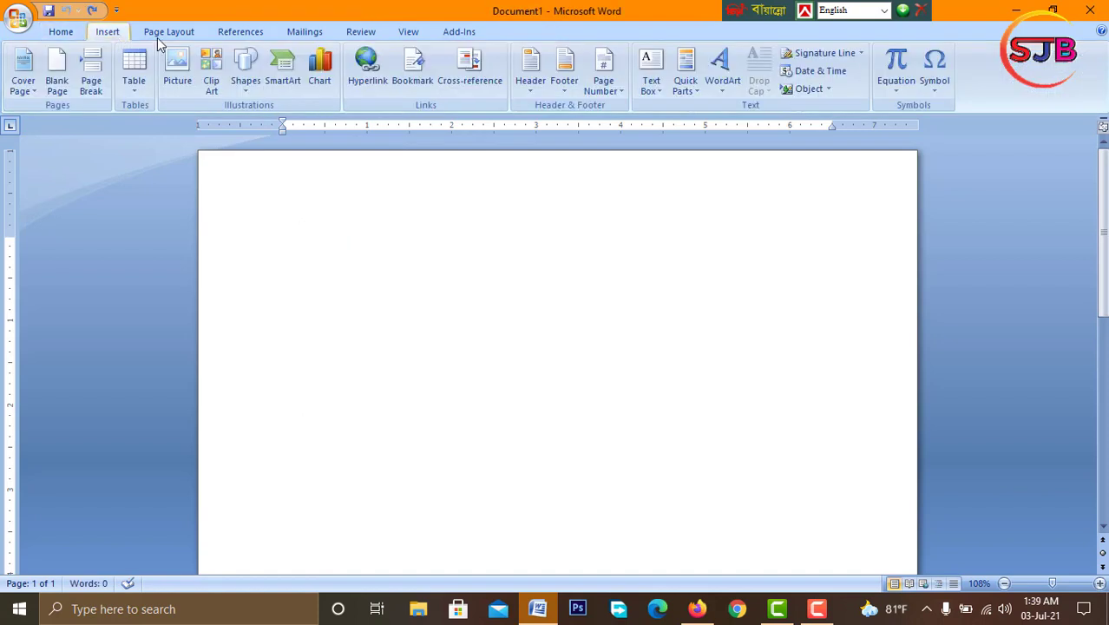
click(246, 70)
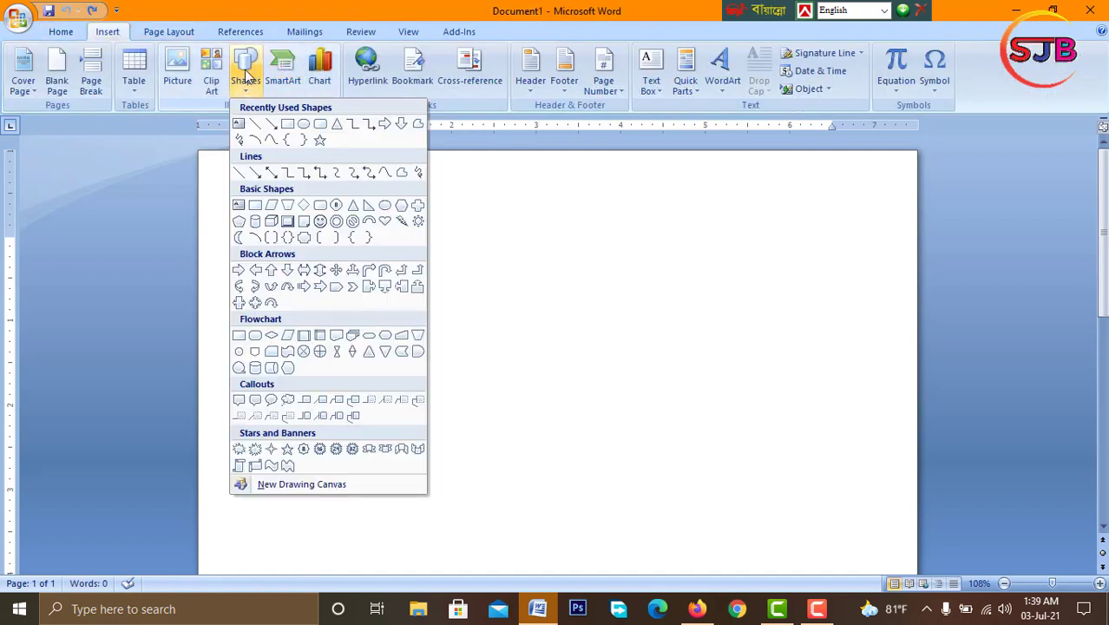
Draw a long narrow rectangle from the page's top left down to the bottom.
click(287, 125)
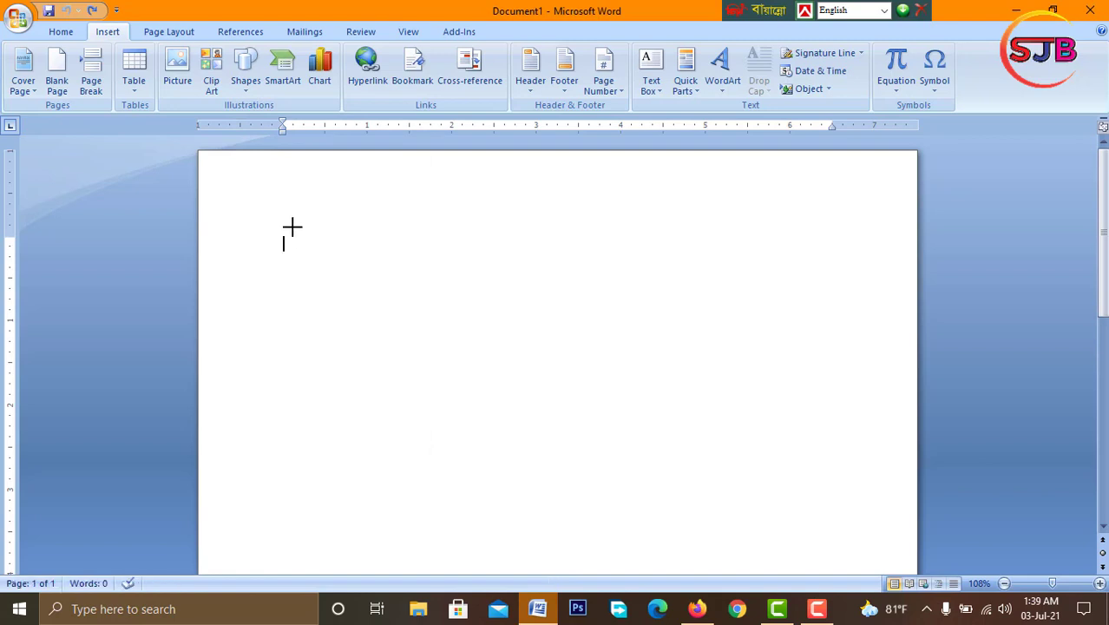
drag(293, 227, 302, 560)
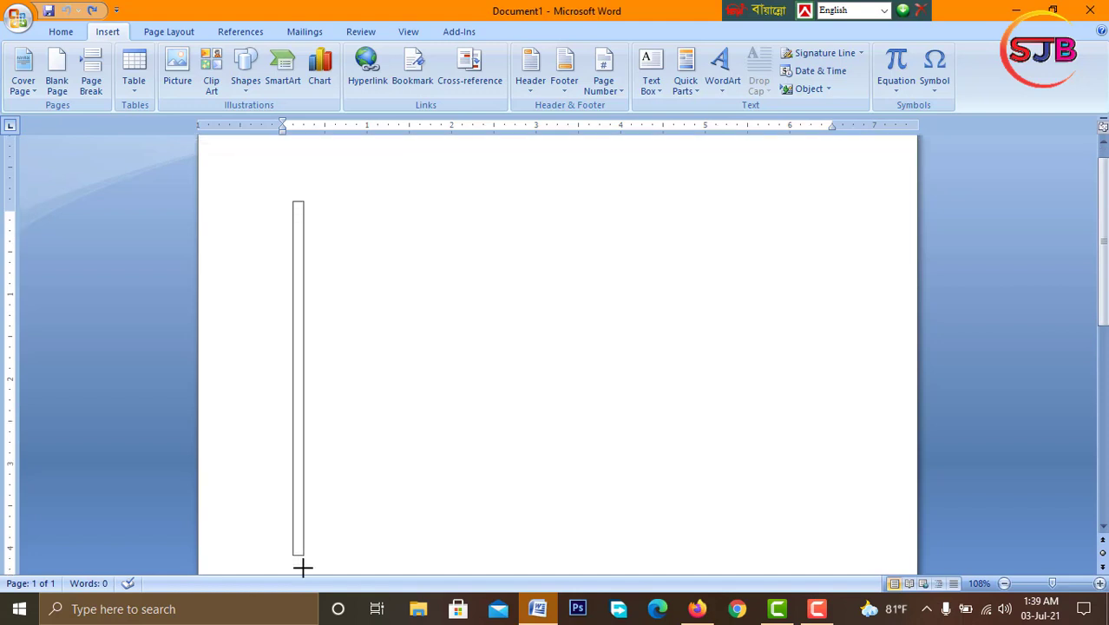
drag(302, 564, 299, 552)
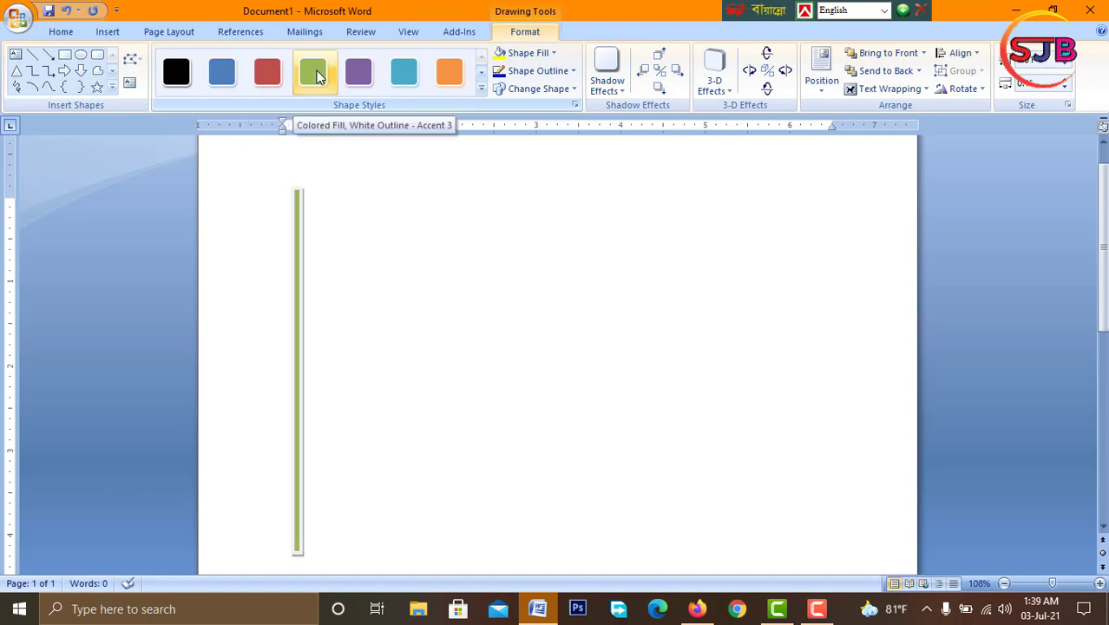
Fill the flagpole rectangle solid black, leaving the outline and shape unchanged, then deselect it.
click(482, 88)
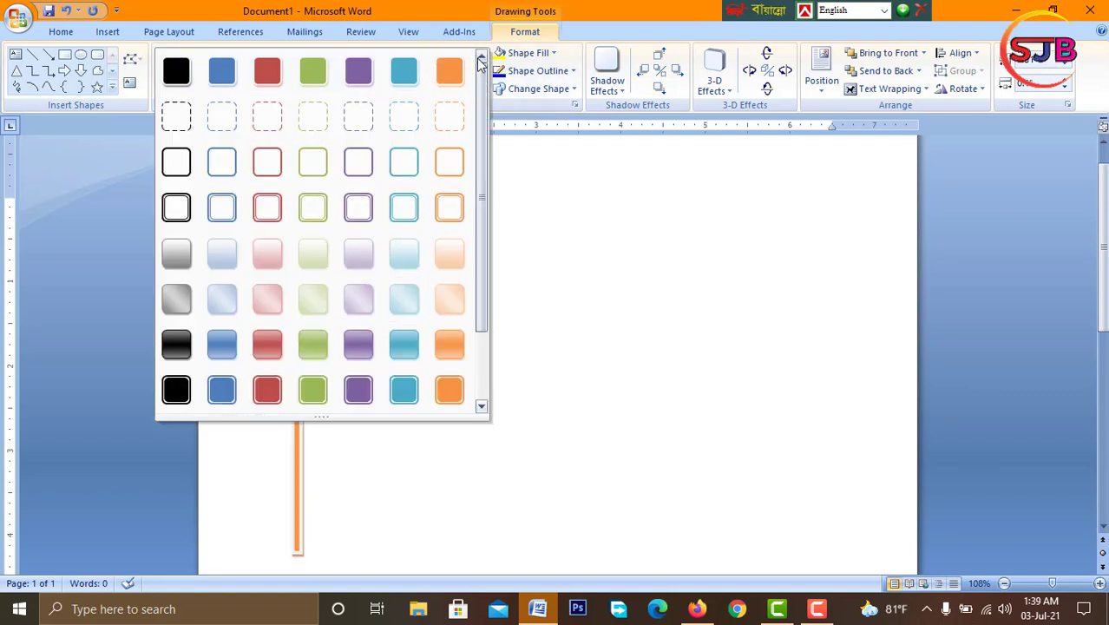
click(537, 189)
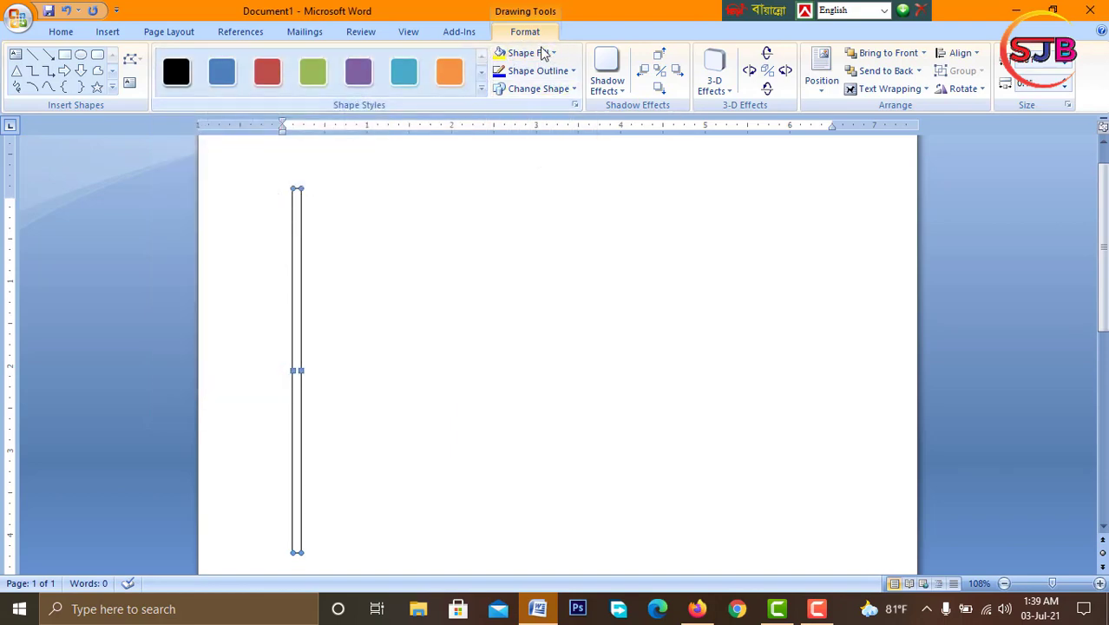
click(524, 55)
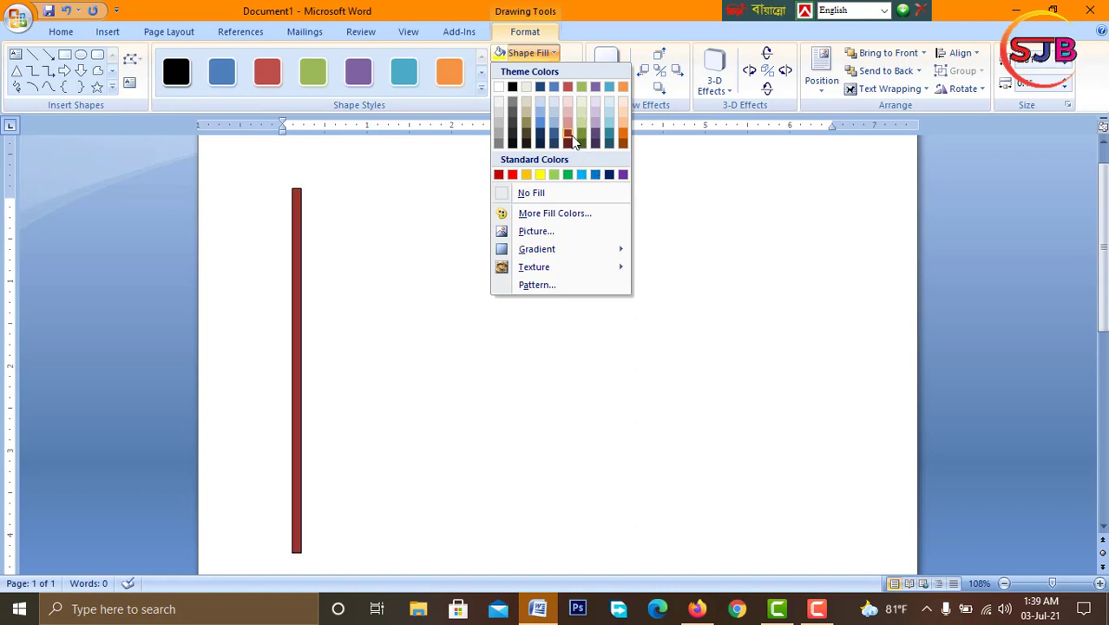
click(512, 88)
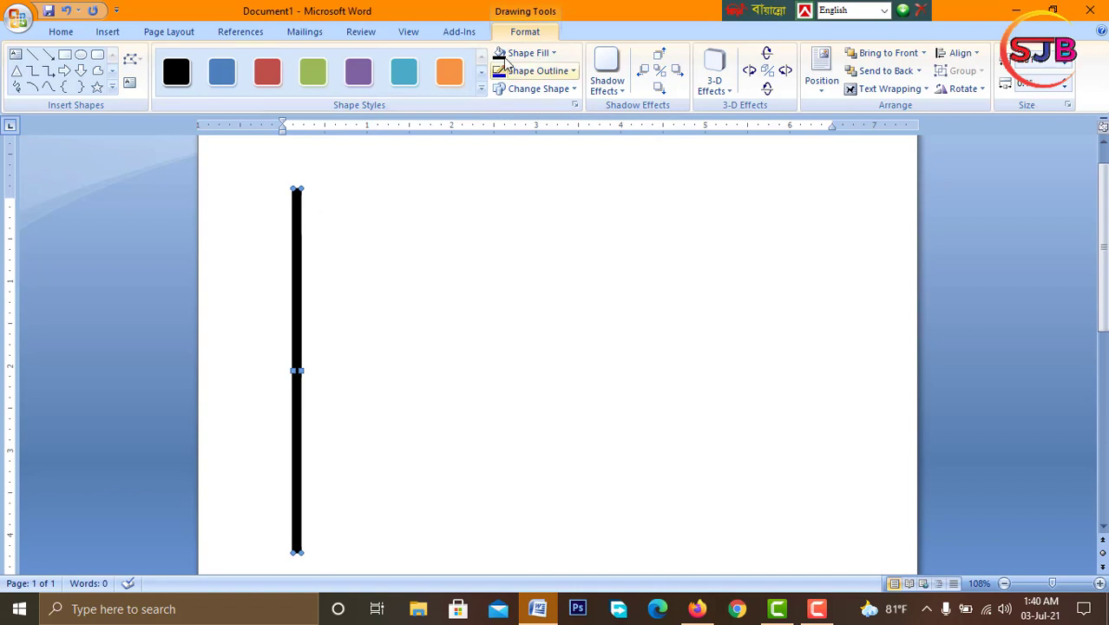
click(531, 74)
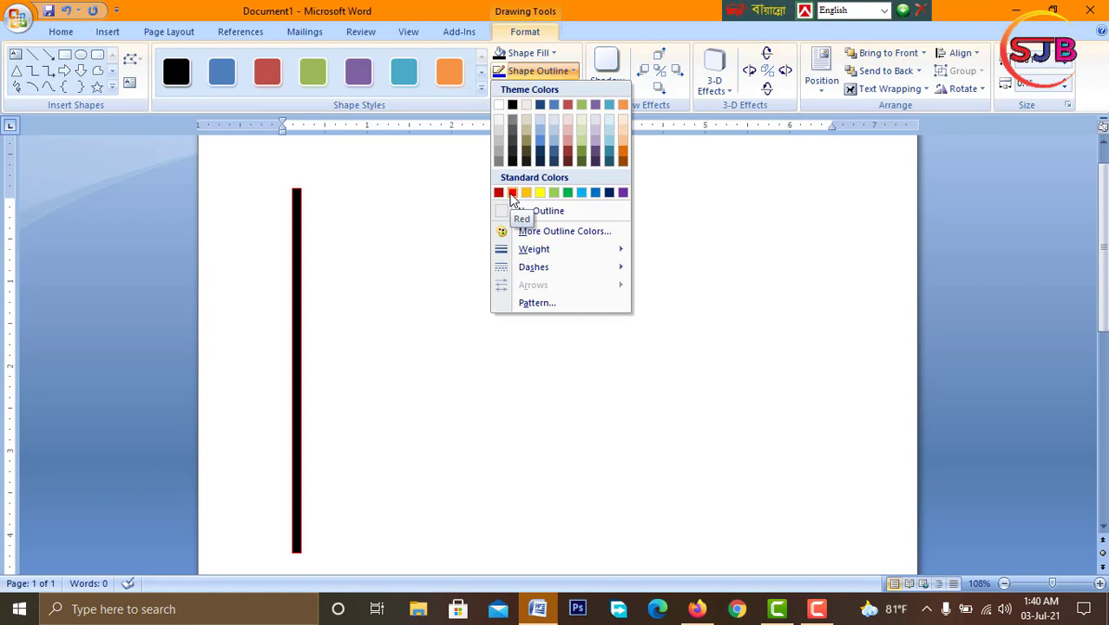
click(513, 105)
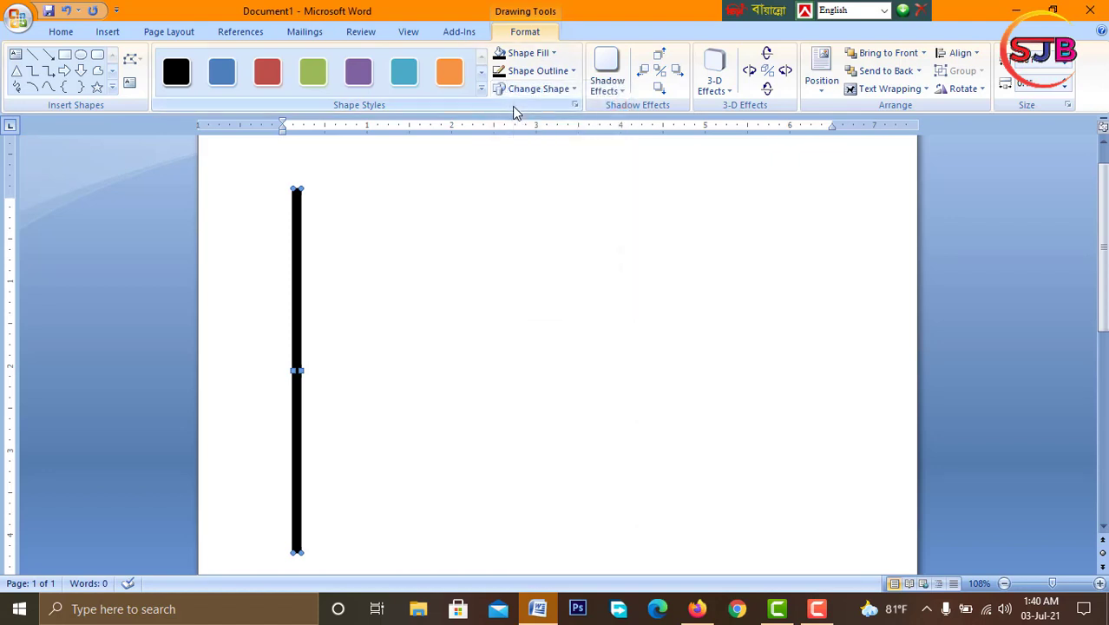
click(565, 90)
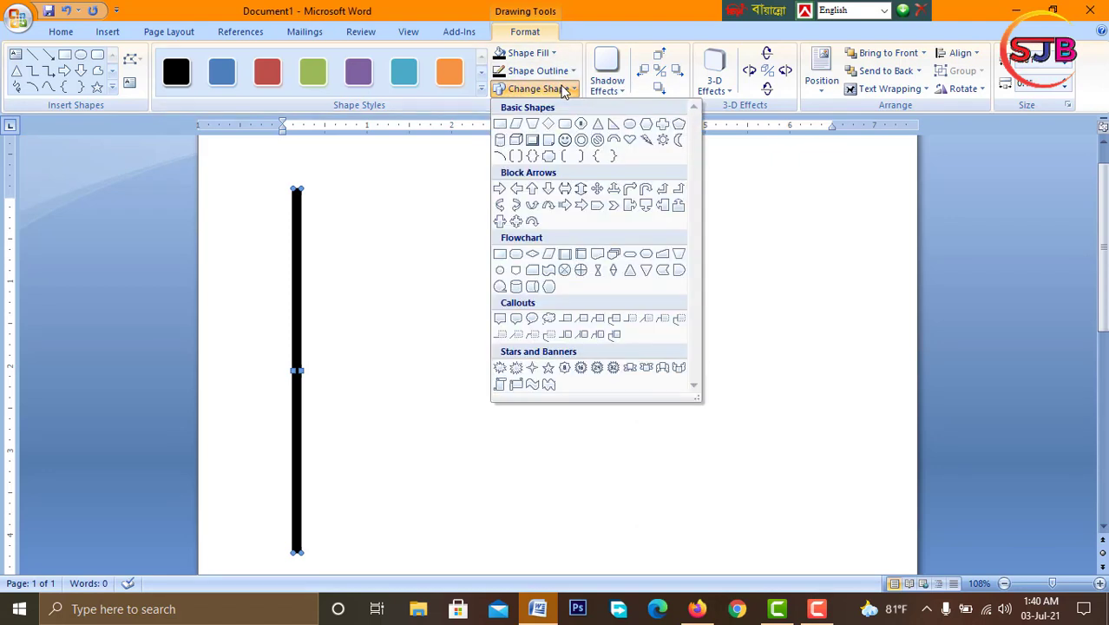
click(565, 91)
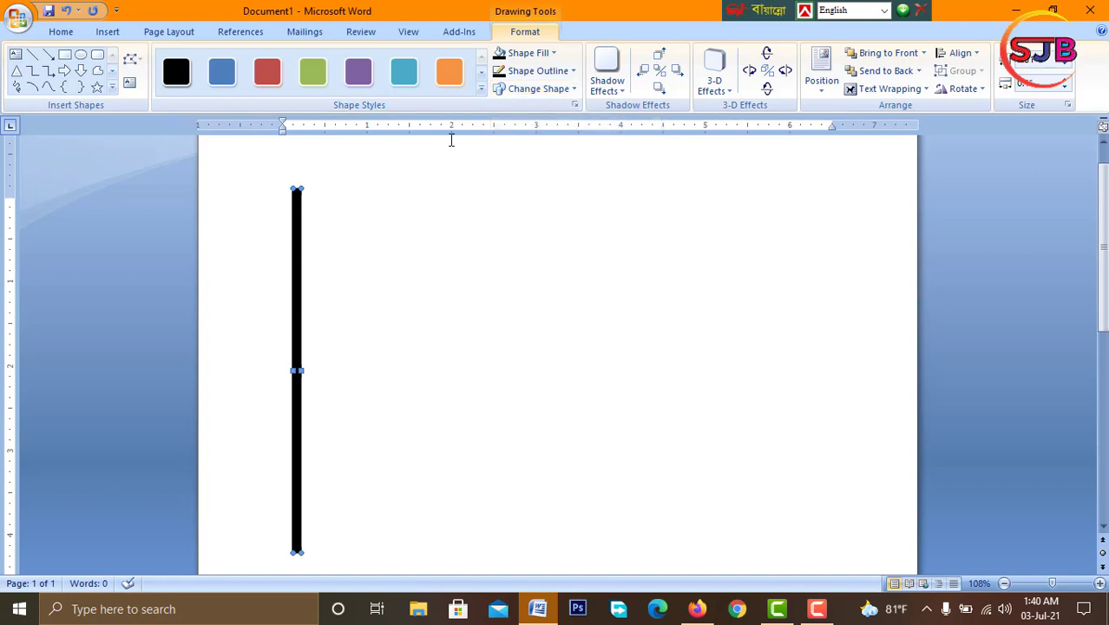
click(448, 168)
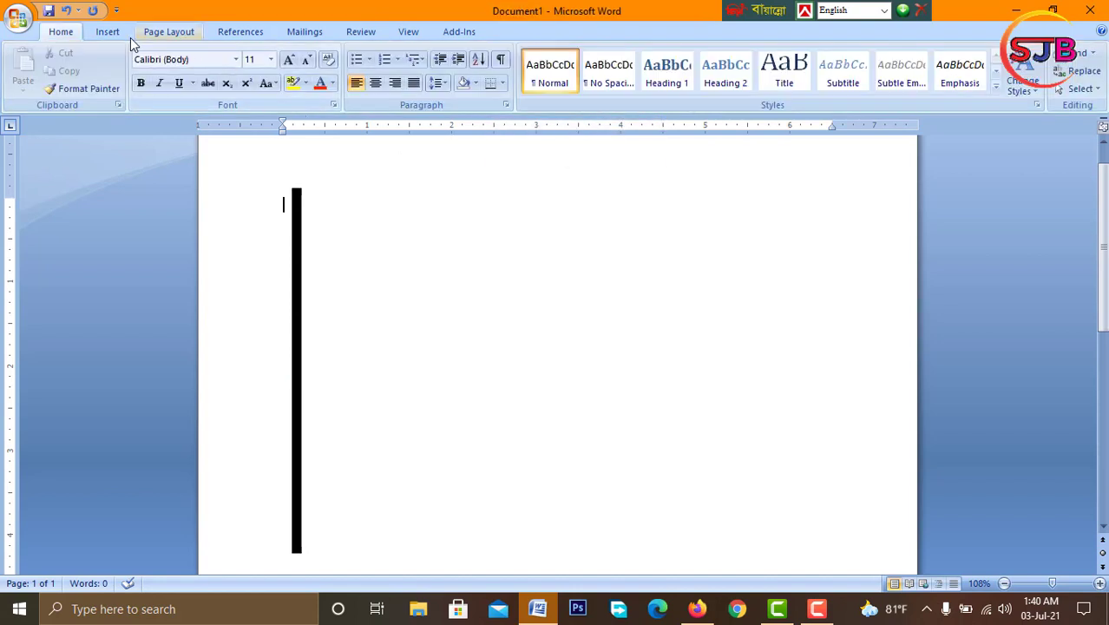
Draw a wide rectangle from the pole's top, stretch it right, and nudge it slightly down.
click(107, 31)
click(246, 70)
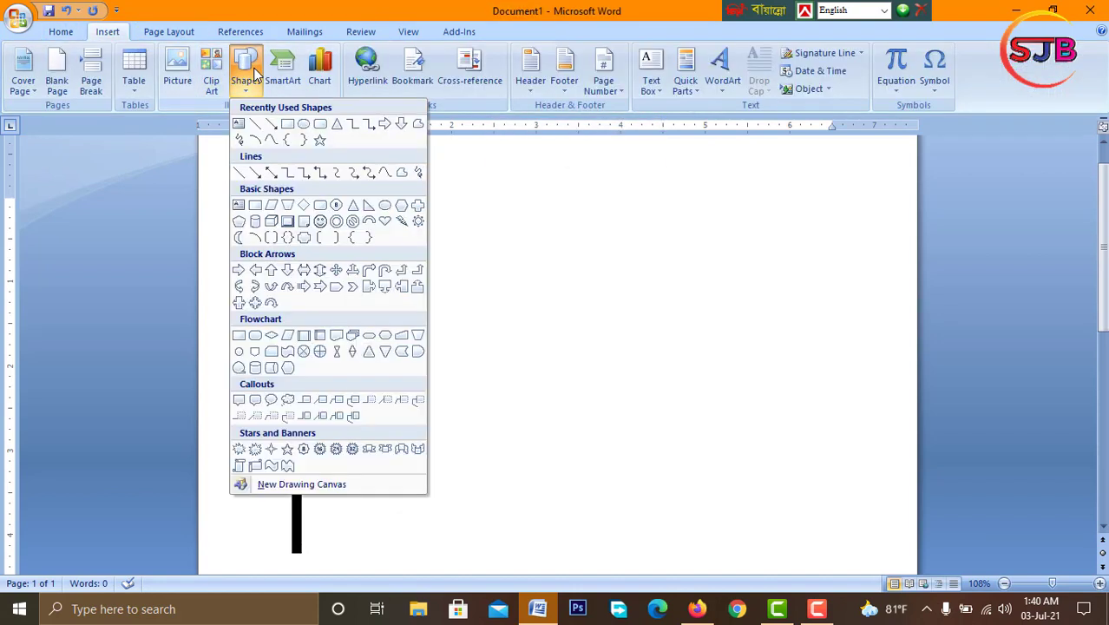
click(288, 124)
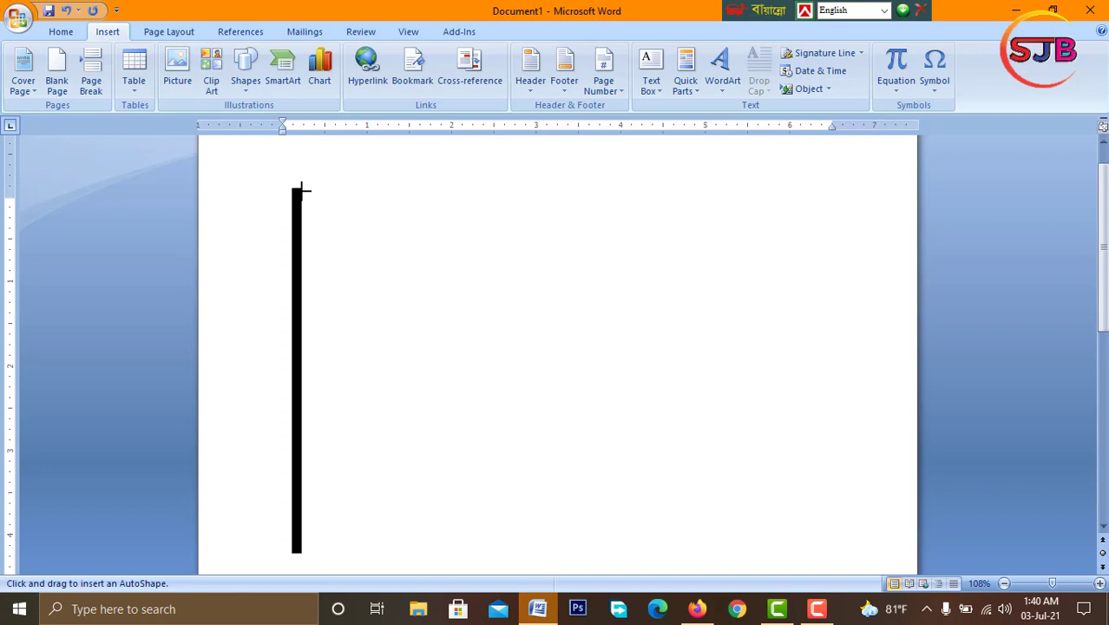
drag(301, 189, 519, 337)
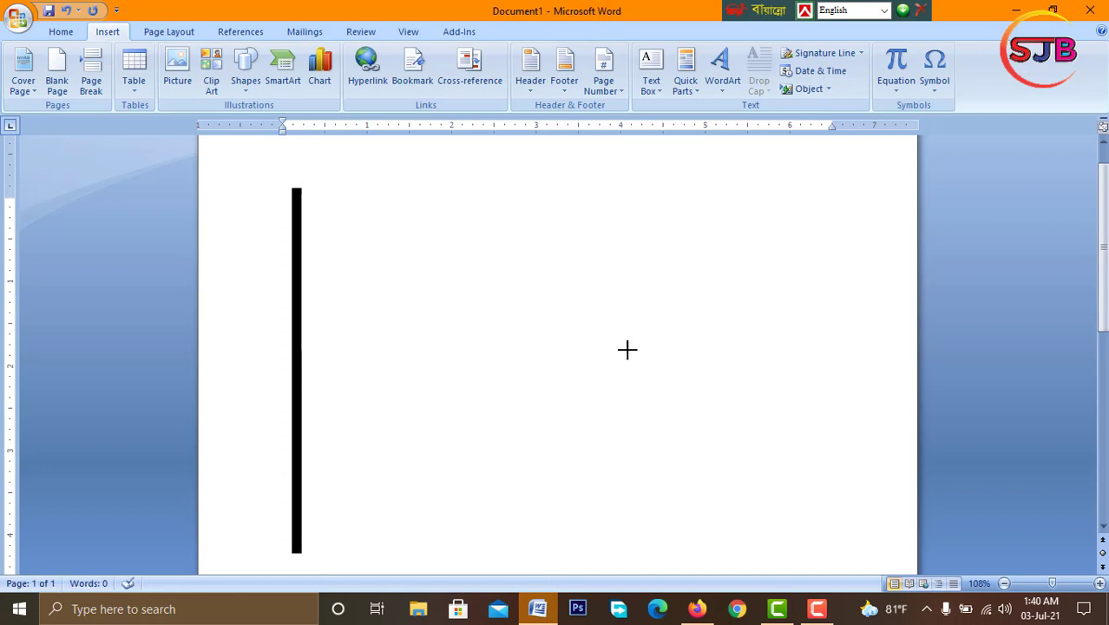
mouse_move(519, 336)
mouse_down()
mouse_move(802, 359)
mouse_move(594, 349)
mouse_move(603, 350)
mouse_up()
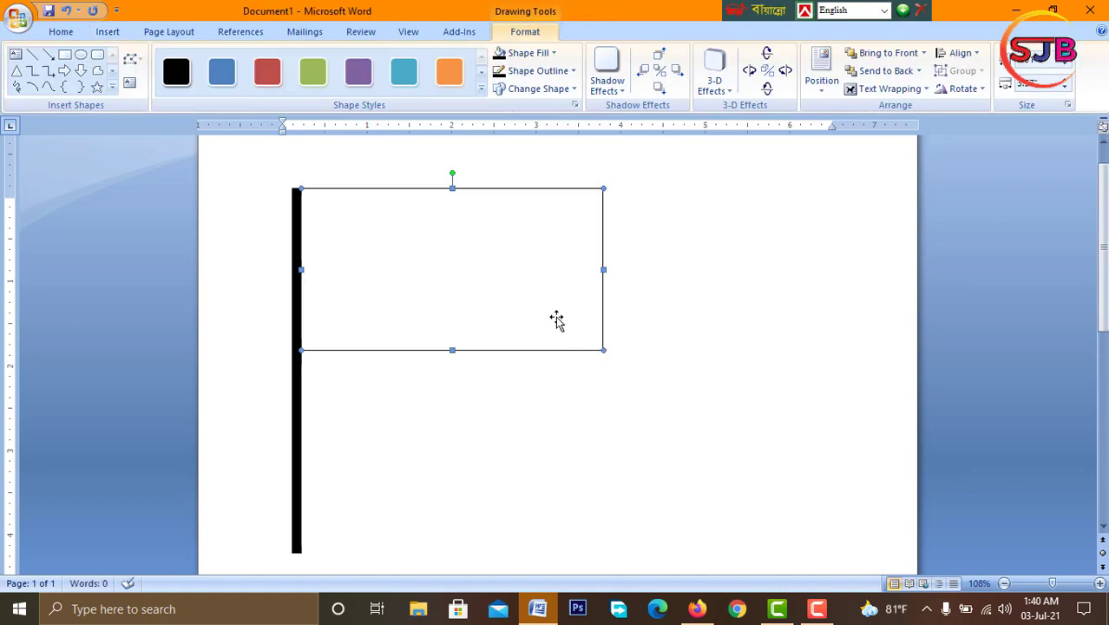
drag(557, 317, 557, 323)
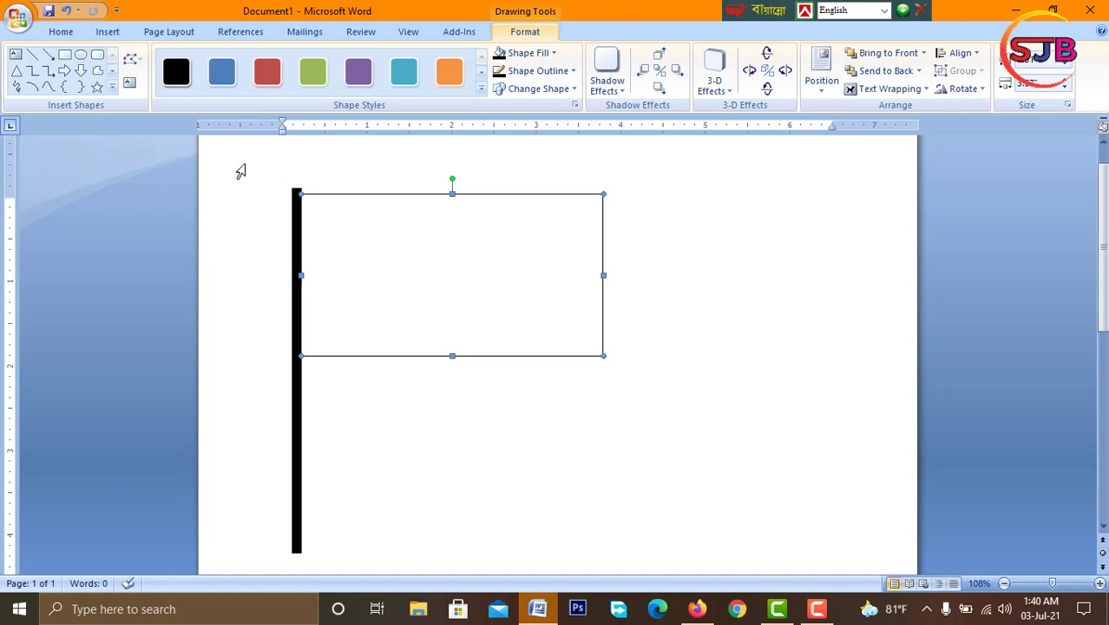
Draw a thin stripe rectangle across the top of the flag and copy it.
click(65, 58)
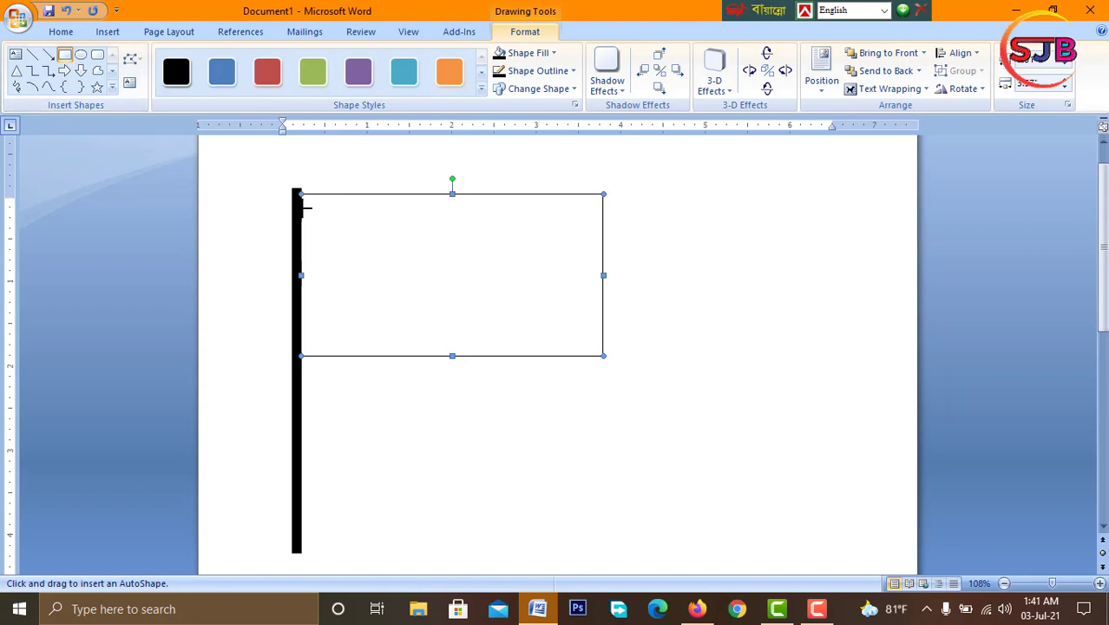
mouse_move(301, 203)
mouse_down()
mouse_move(519, 223)
mouse_move(599, 223)
mouse_move(601, 213)
mouse_up()
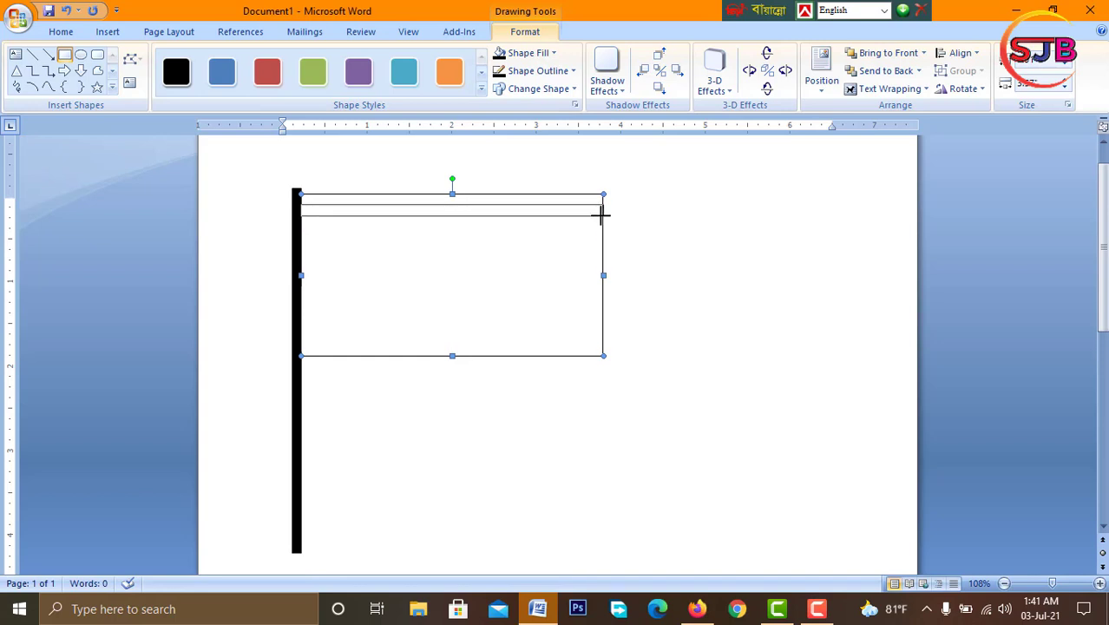
drag(601, 214, 601, 214)
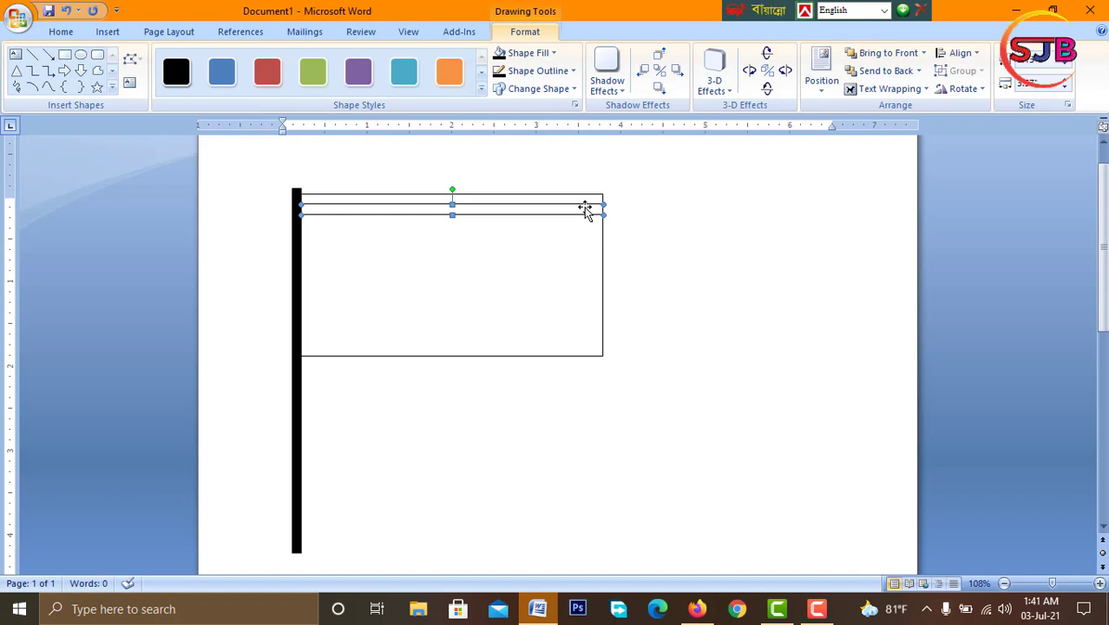
right_click(585, 209)
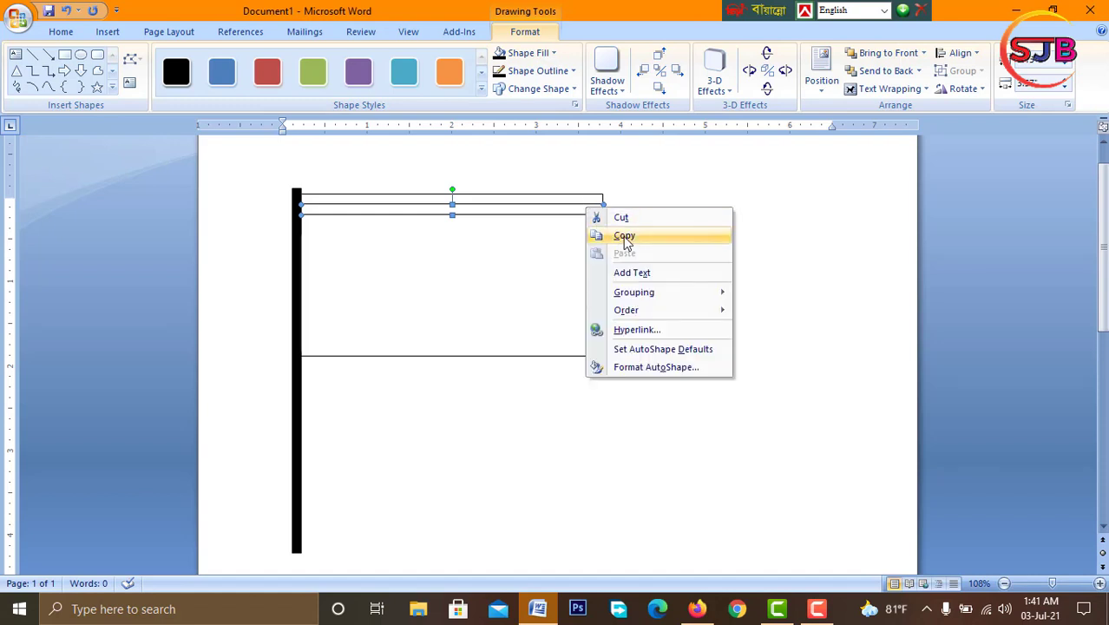
click(624, 236)
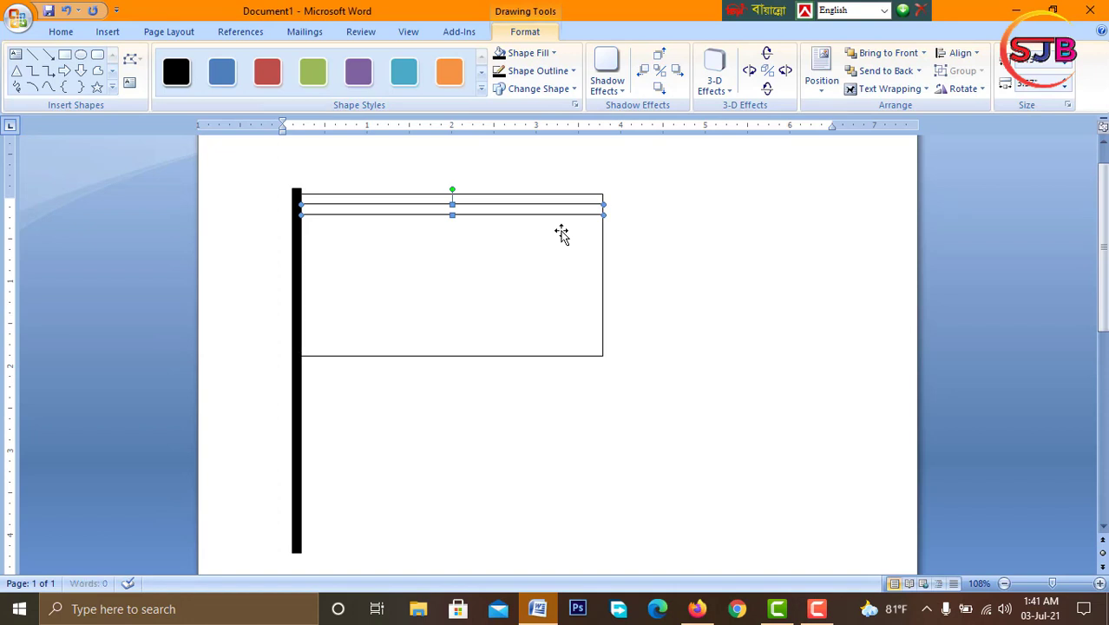
Paste three stripe copies and line them up below the first stripe.
key(ctrl+v)
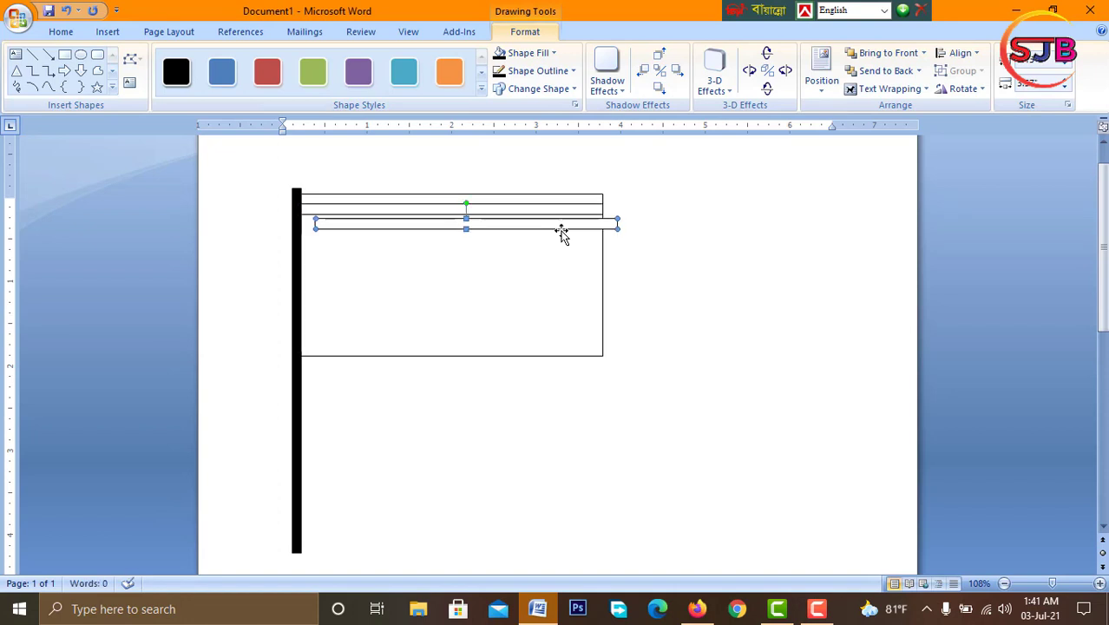
click(562, 233)
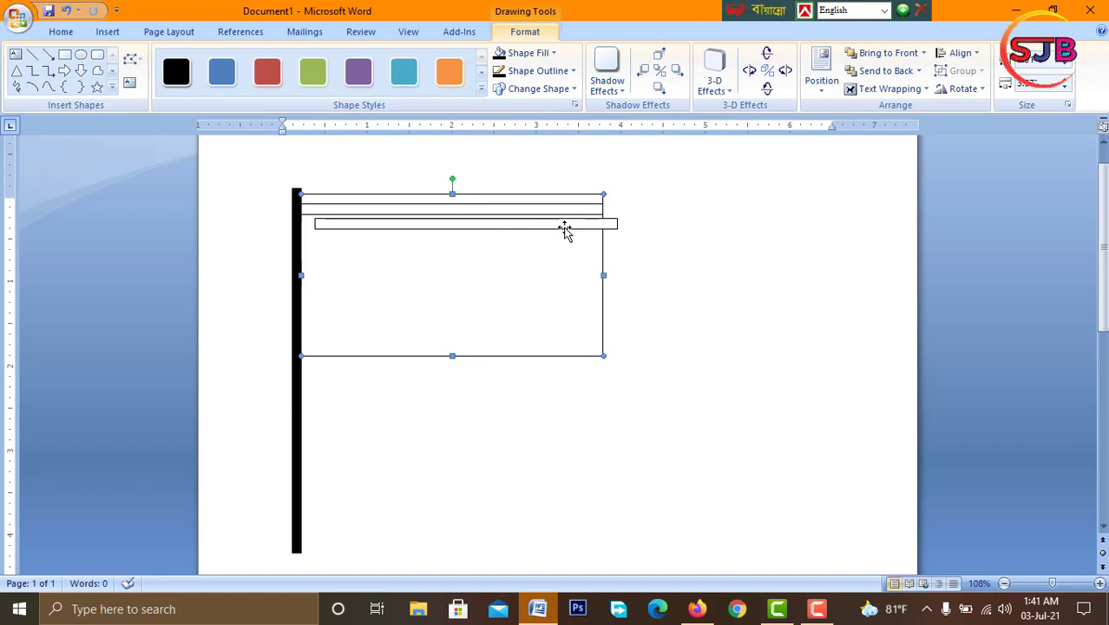
click(563, 227)
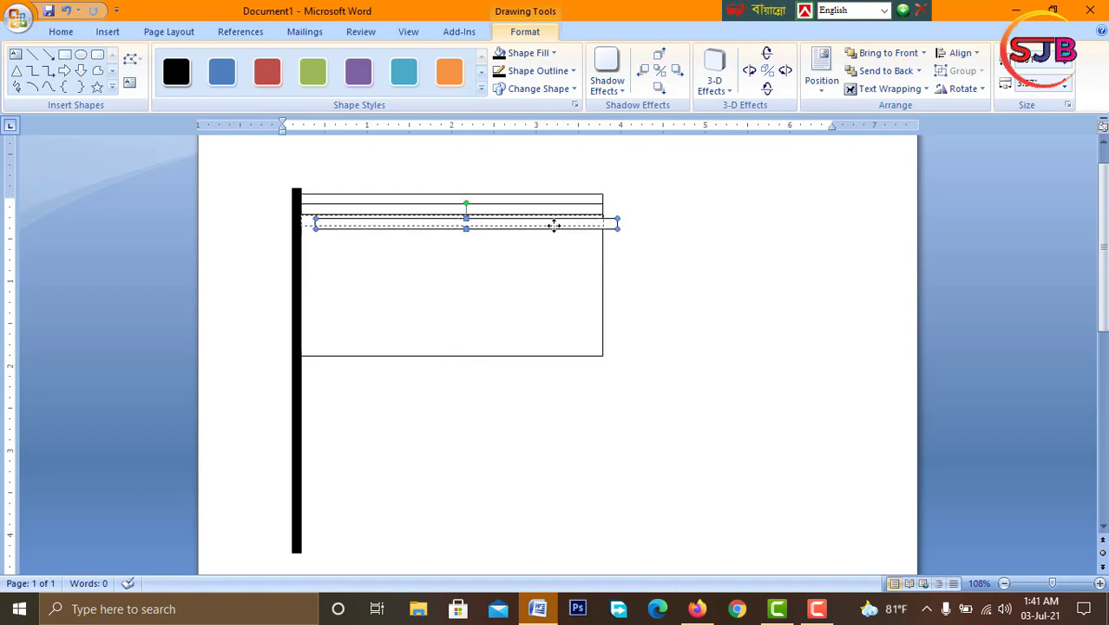
drag(553, 224, 554, 225)
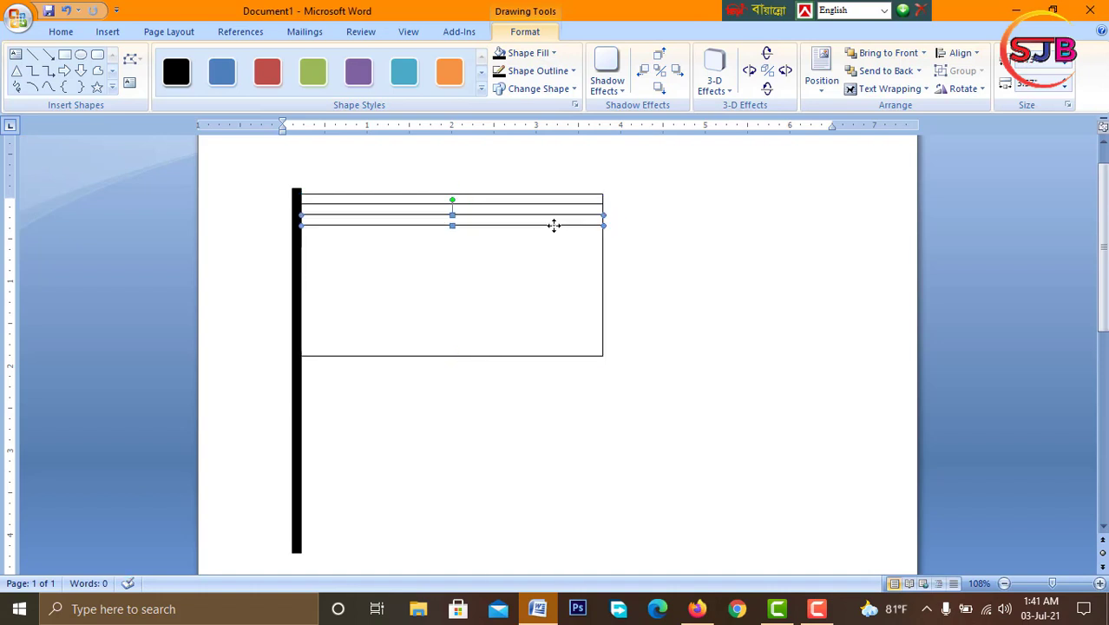
key(ctrl+v)
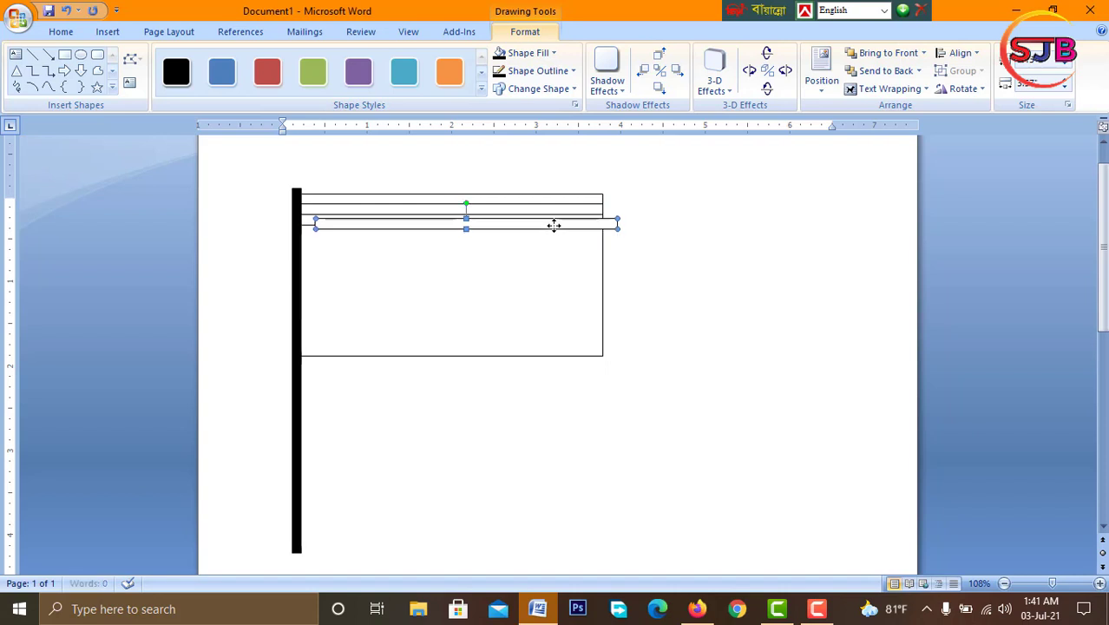
drag(555, 228, 539, 231)
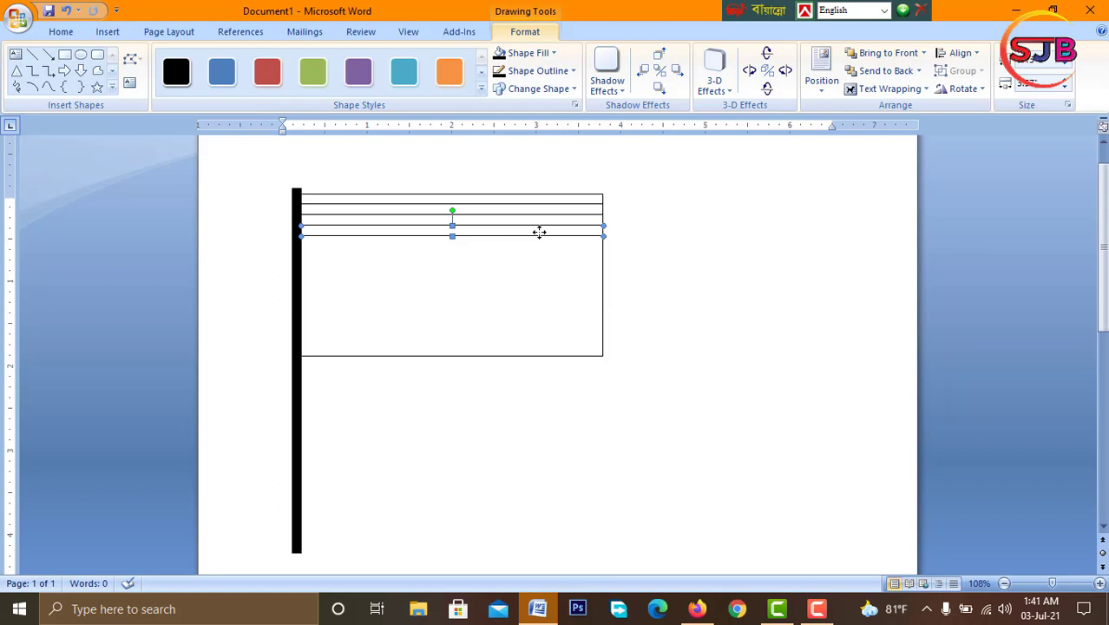
key(ctrl+v)
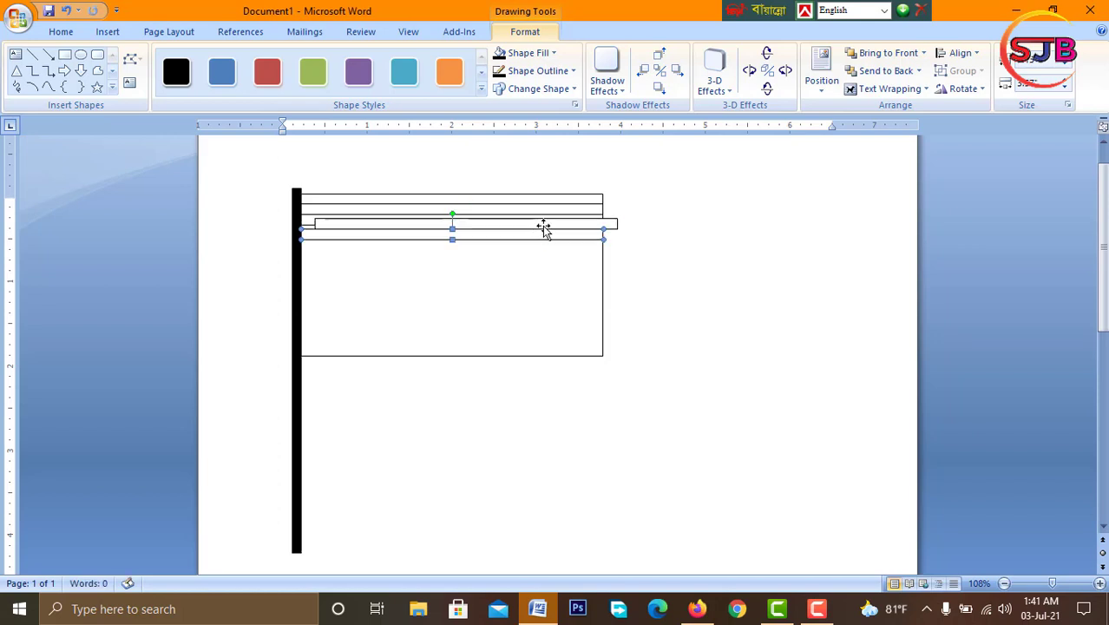
drag(543, 228, 530, 246)
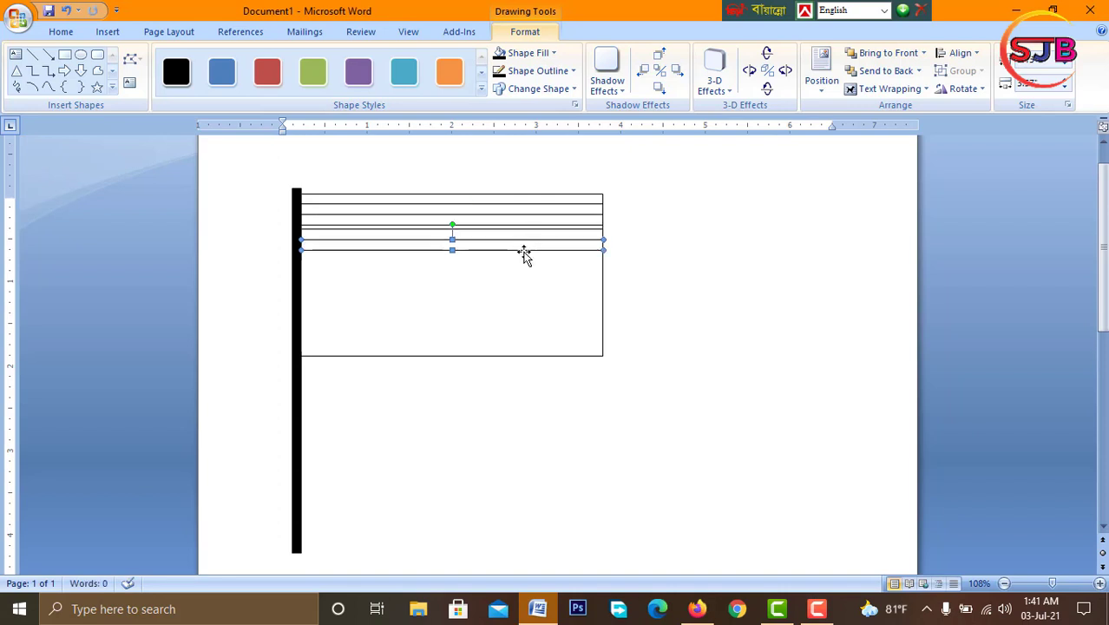
click(524, 253)
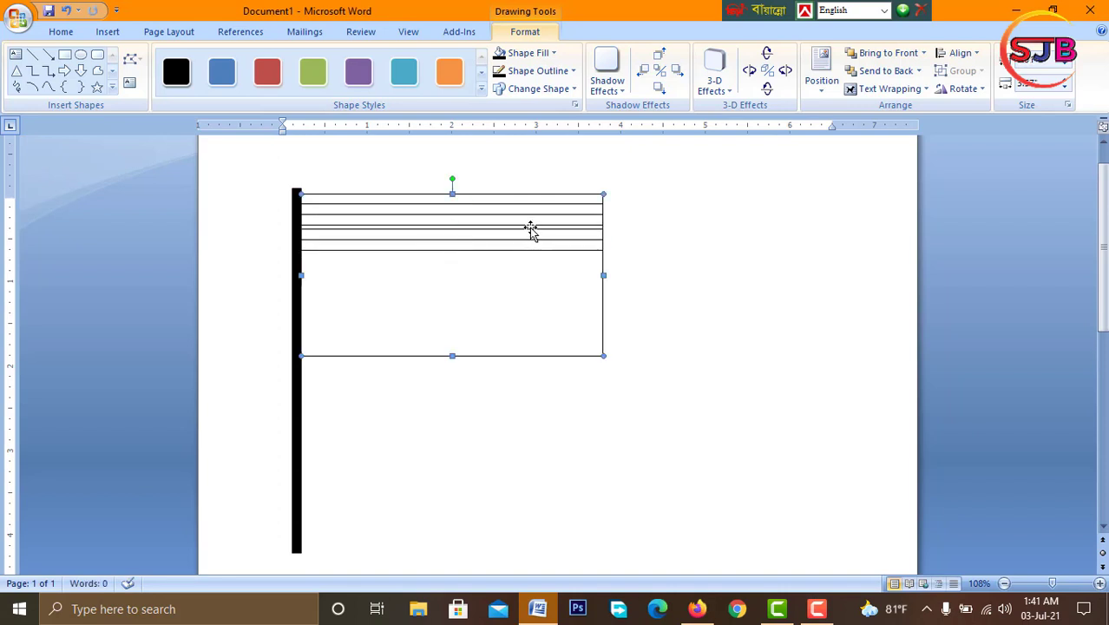
click(534, 224)
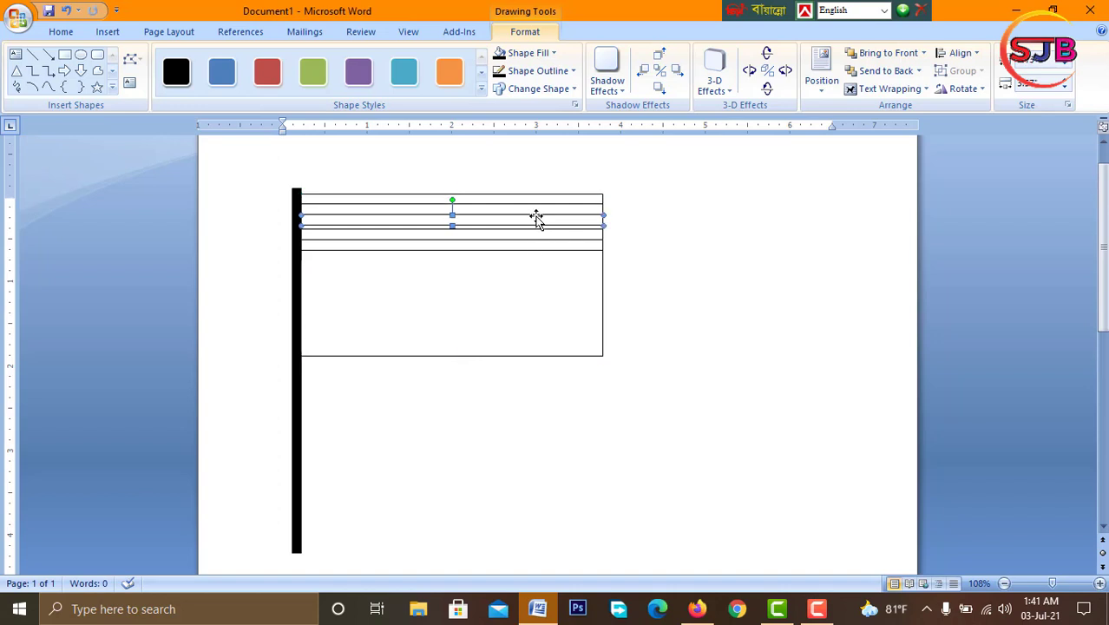
drag(536, 219, 533, 258)
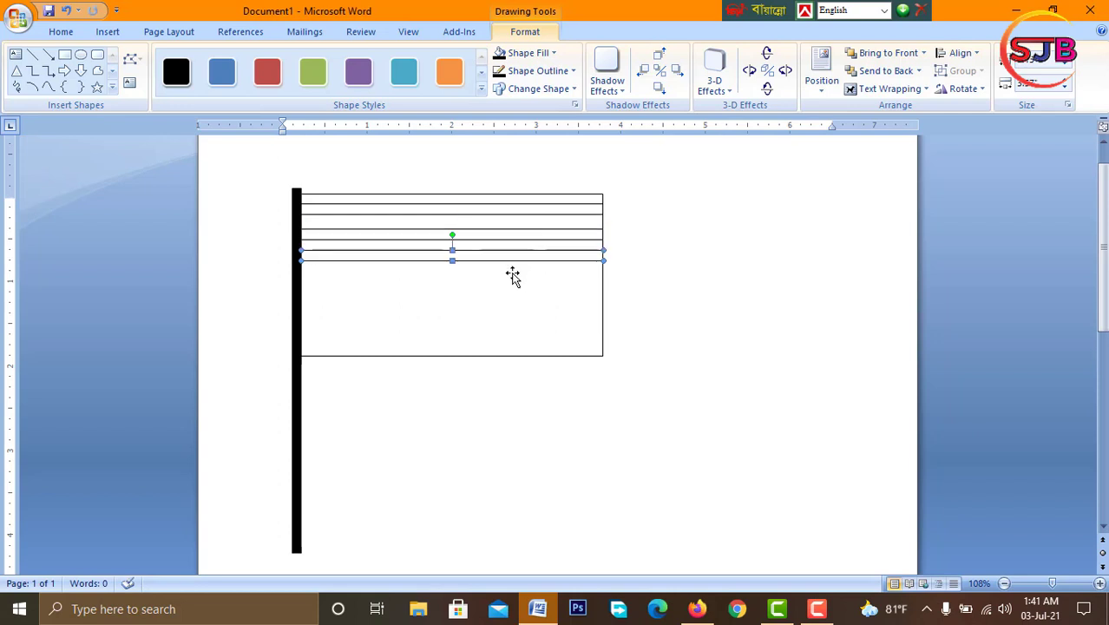
drag(508, 267, 516, 260)
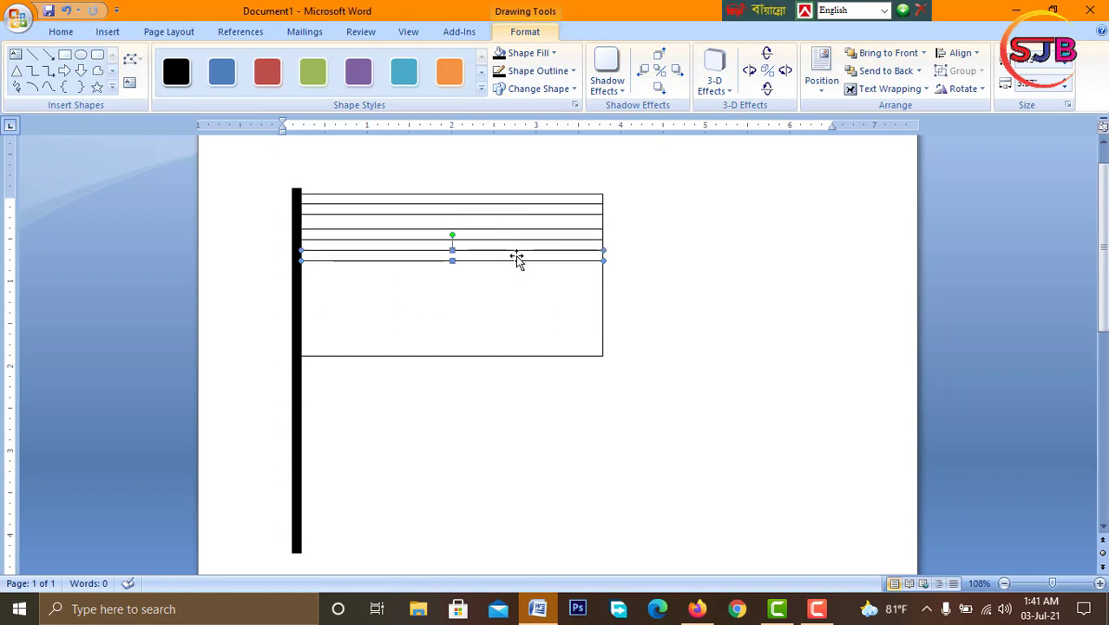
Paste two more stripe copies and place them further down the flag.
key(ctrl+v)
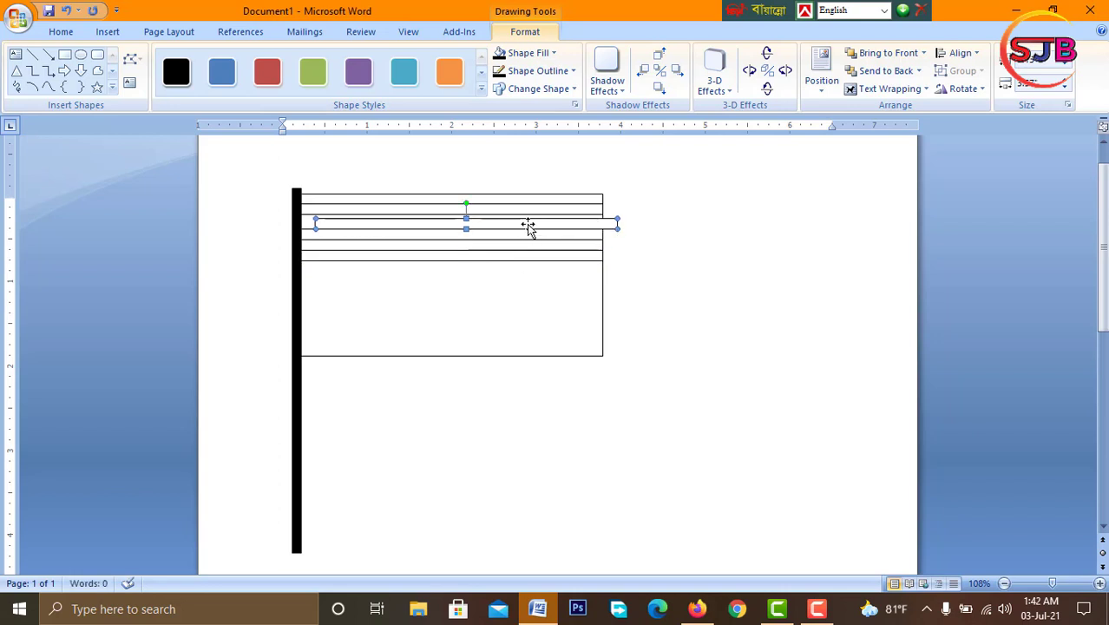
drag(528, 227, 516, 267)
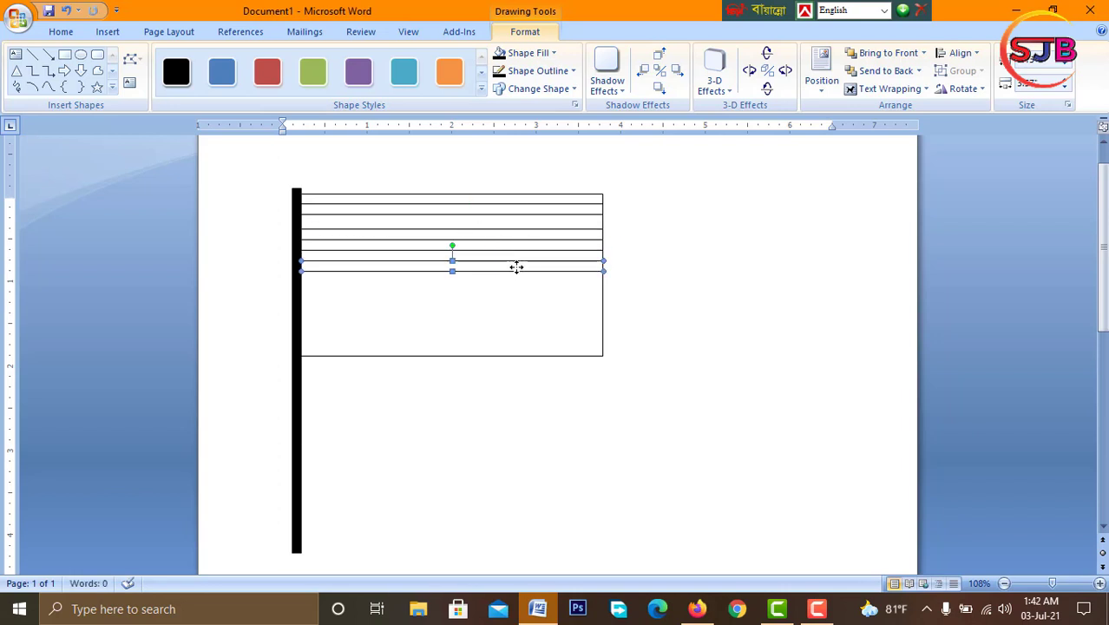
click(524, 219)
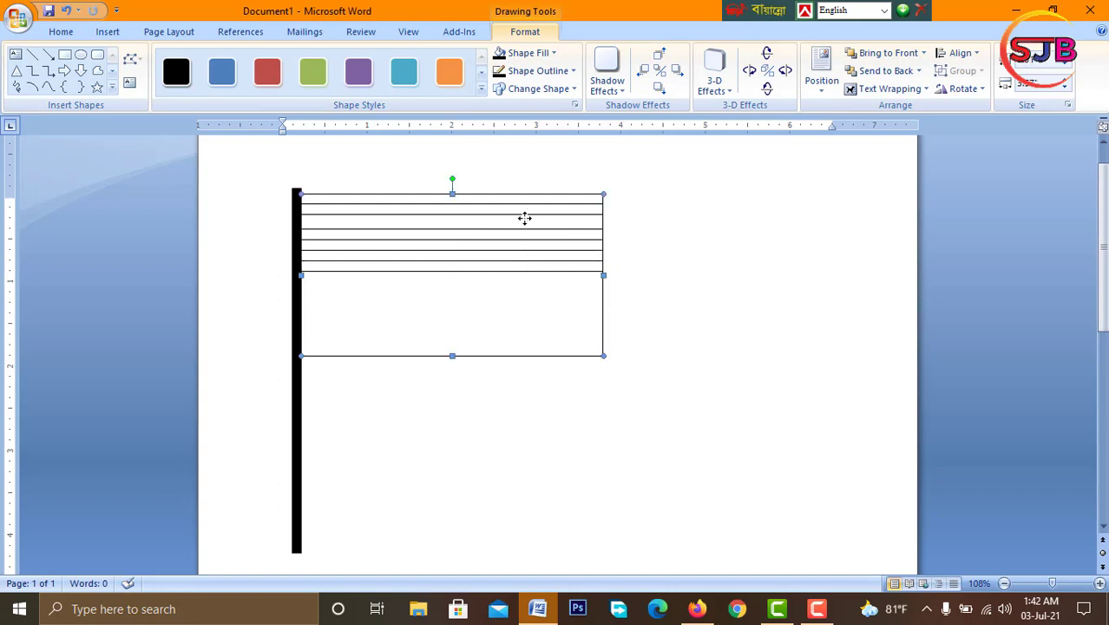
click(523, 267)
key(ctrl+v)
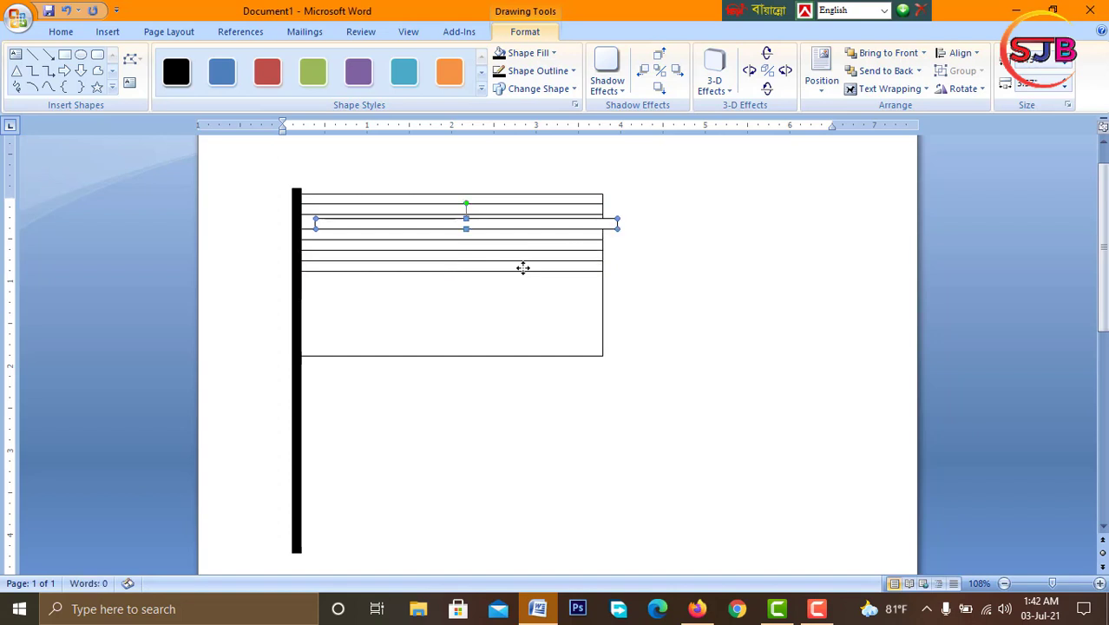
mouse_move(537, 226)
mouse_down()
mouse_move(526, 295)
mouse_move(525, 282)
mouse_up()
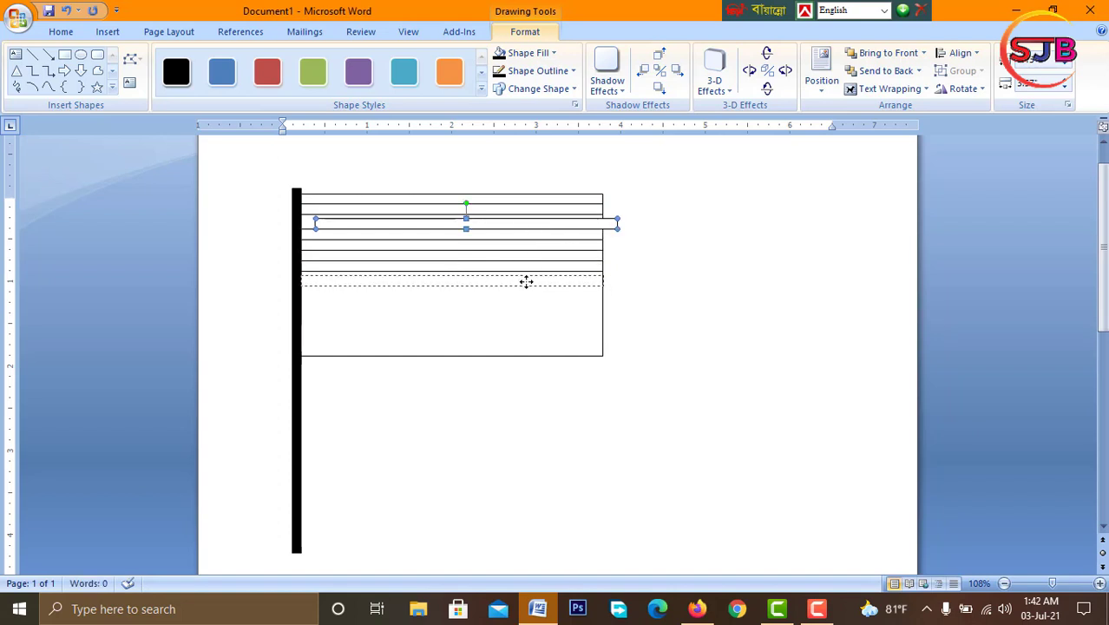
drag(526, 282, 527, 279)
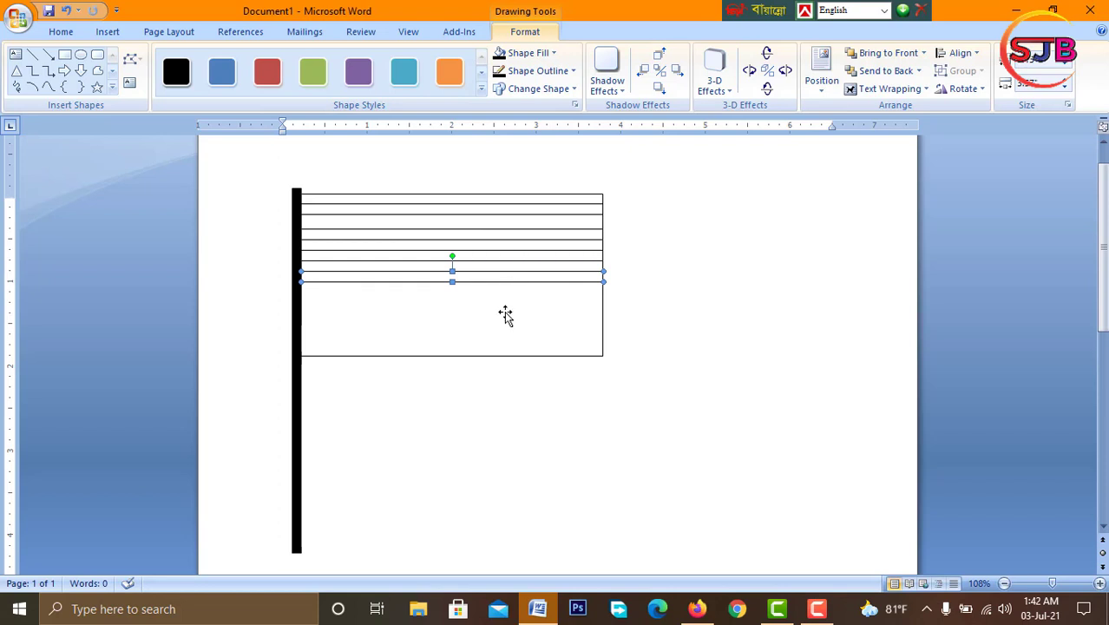
Paste two more stripe copies onto the flag.
key(Tab)
key(Right)
key(Tab)
key(Right)
key(Right)
key(Tab)
key(Right)
key(Right)
key(Right)
key(Tab)
key(Right)
key(Right)
key(Right)
key(Tab)
key(Right)
key(Right)
key(Right)
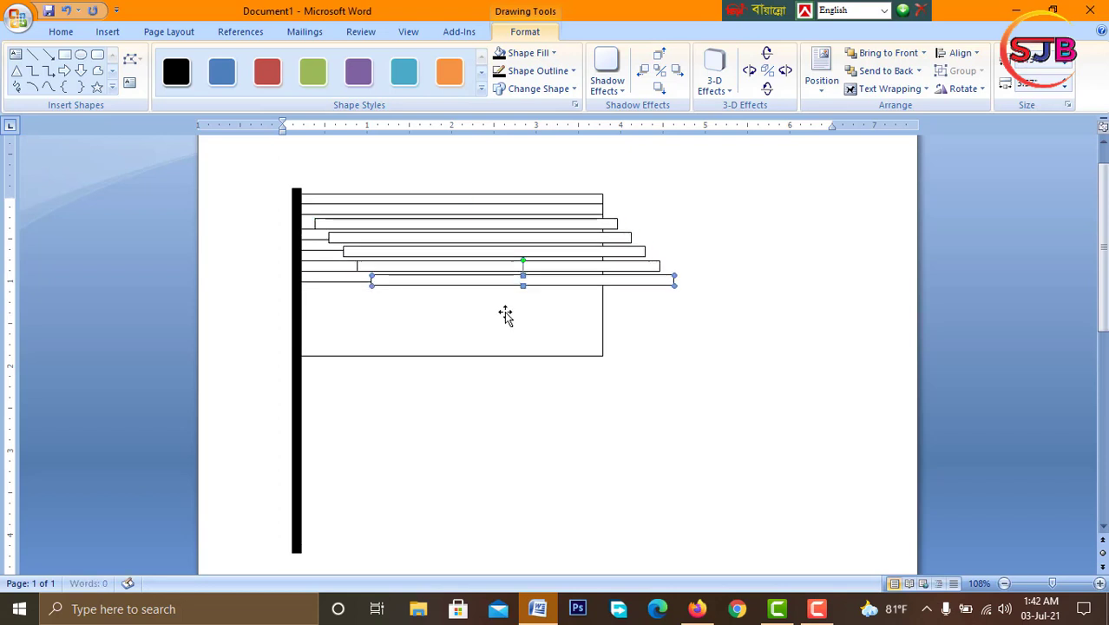
key(ctrl+v)
key(ctrl+v)
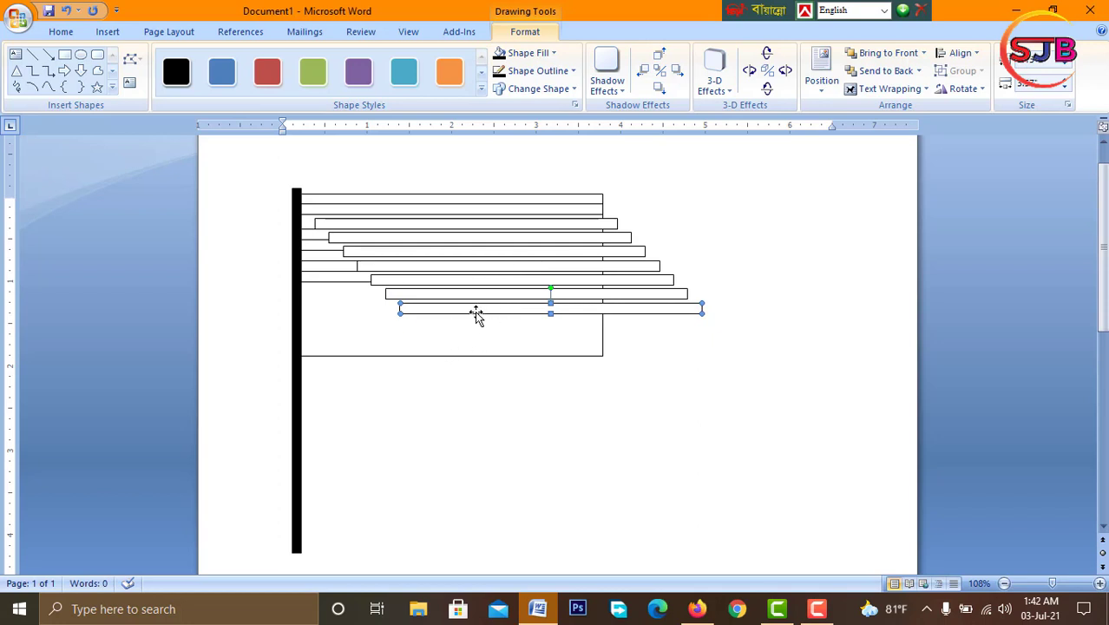
Drag four offset stripes down and left into line at the flag's bottom.
drag(477, 314, 378, 355)
click(424, 296)
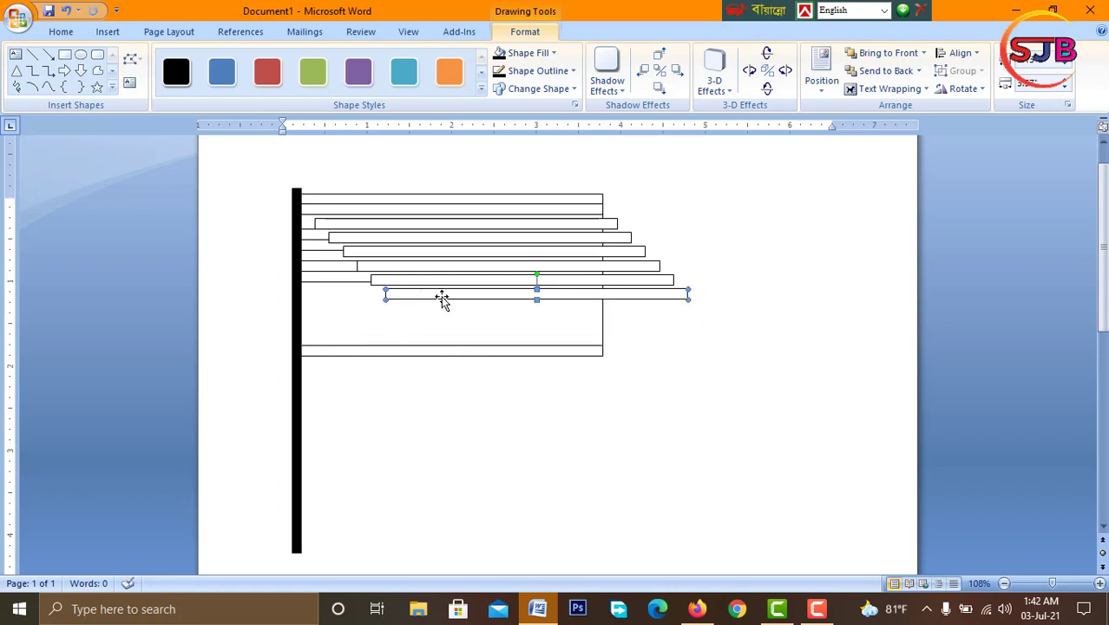
drag(446, 296, 361, 332)
click(417, 280)
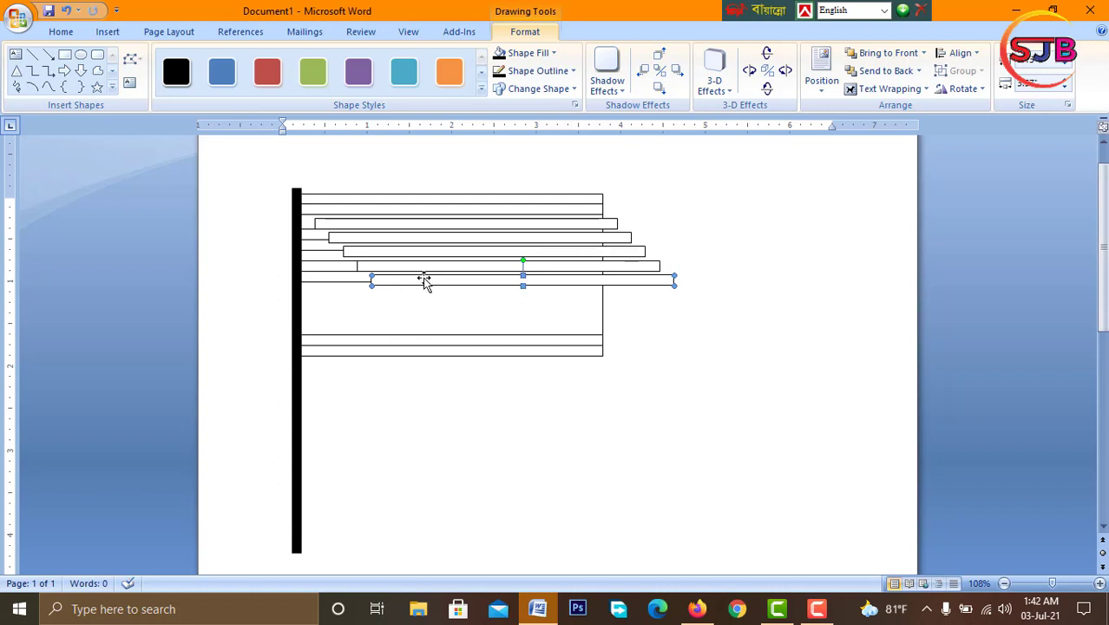
drag(424, 282, 354, 326)
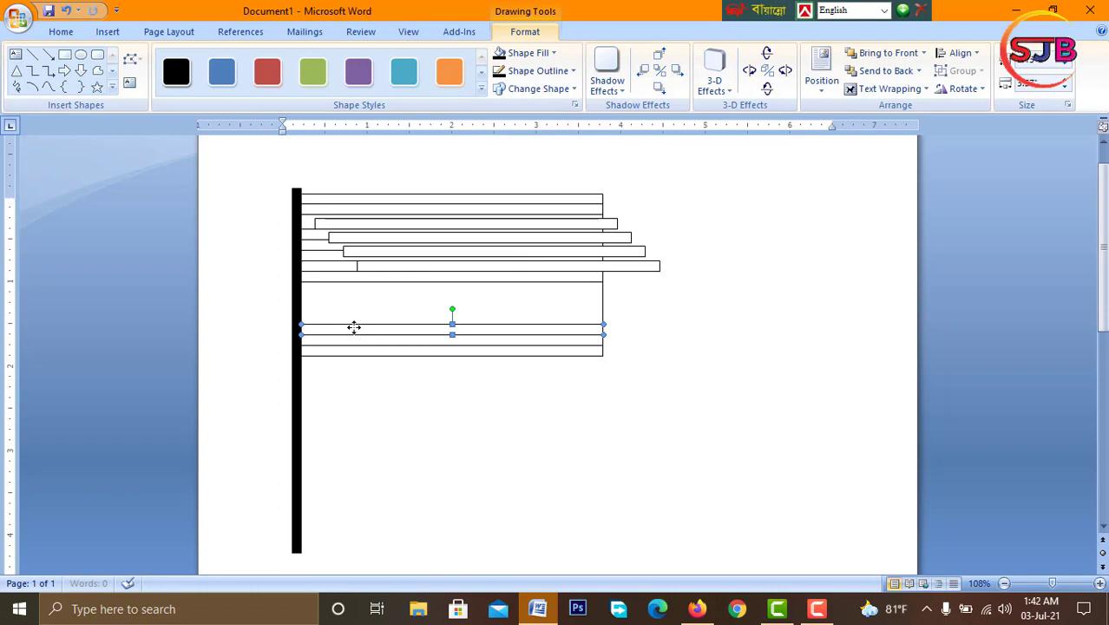
click(391, 263)
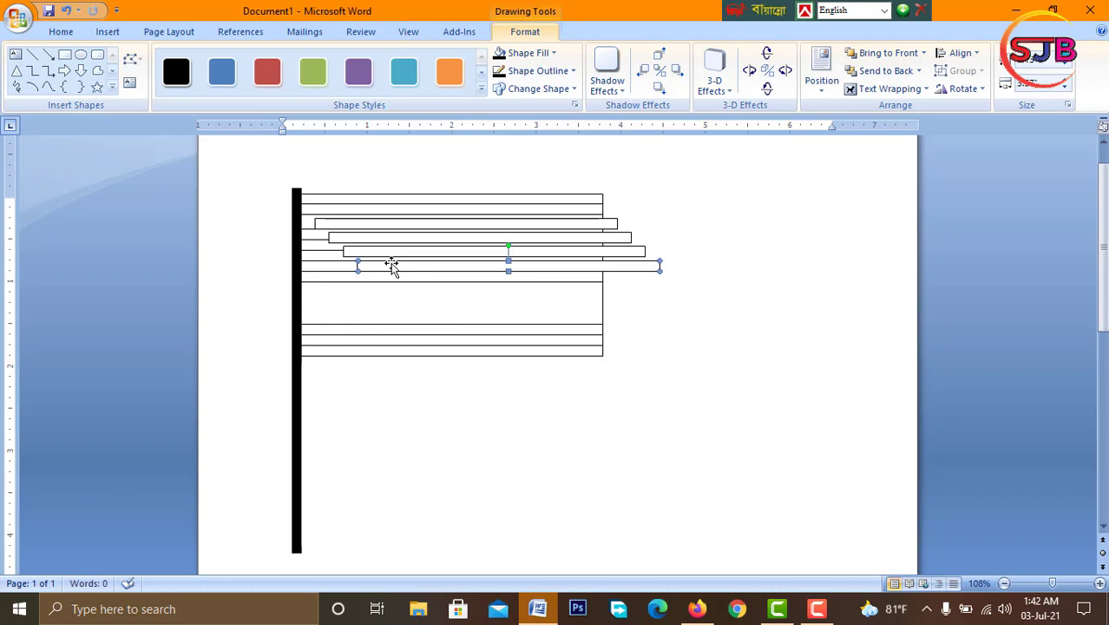
drag(391, 267, 335, 316)
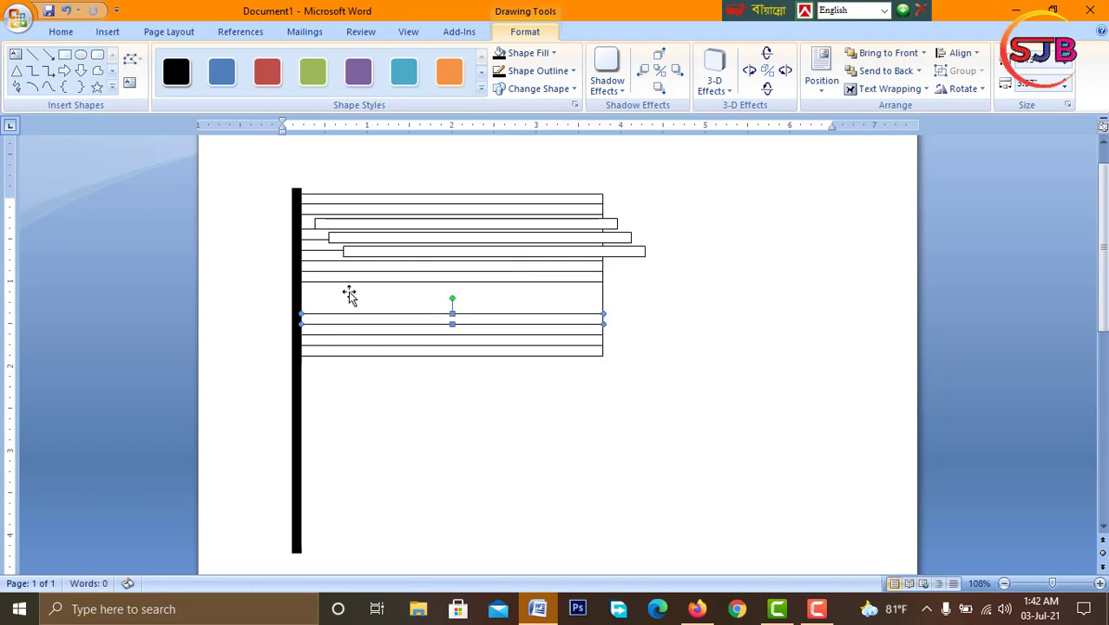
Align the remaining offset stripes with the stack, undoing the last change.
click(395, 252)
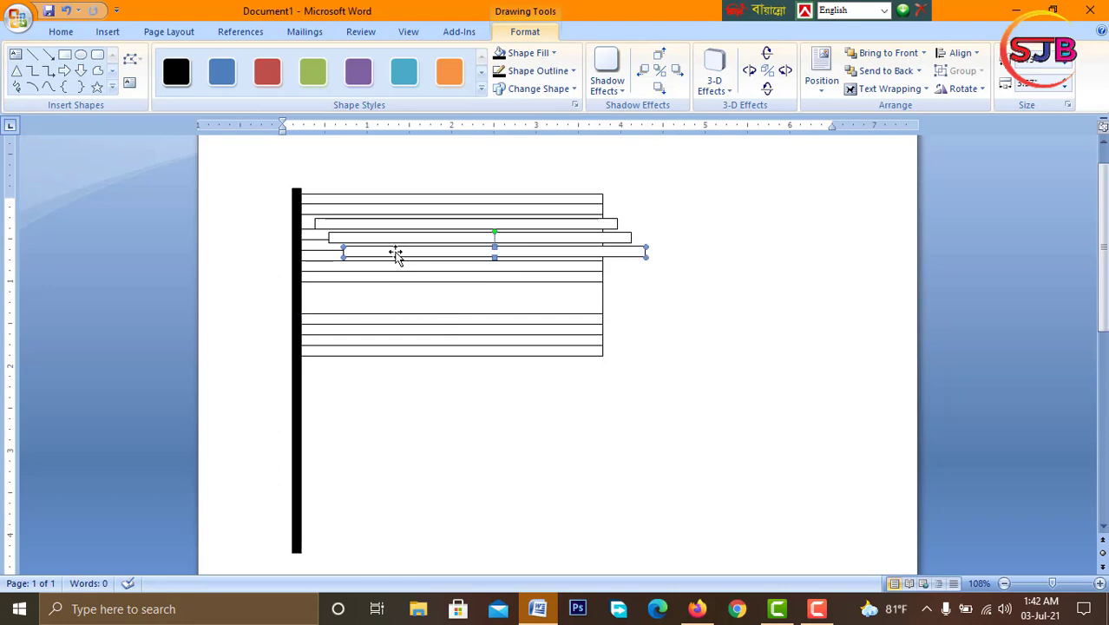
drag(395, 252, 353, 308)
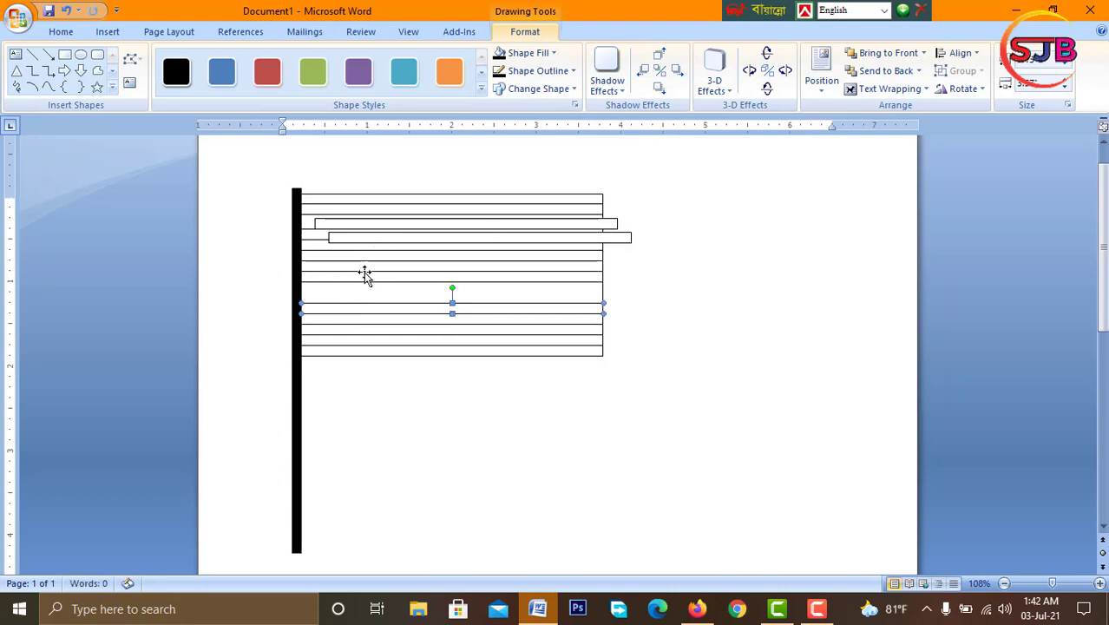
click(398, 238)
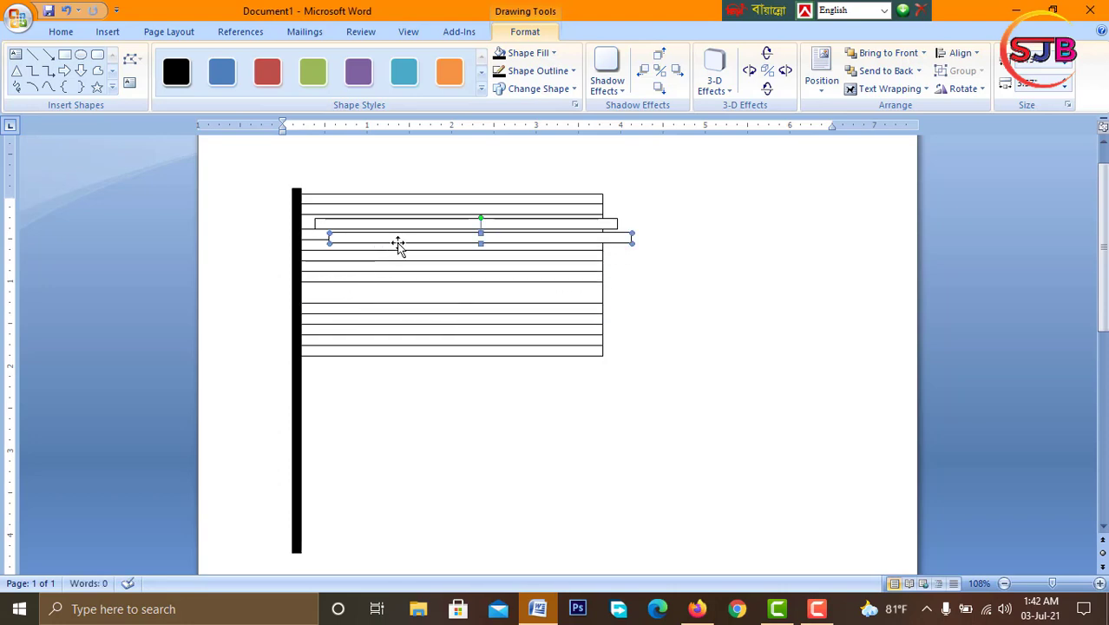
drag(398, 245, 366, 291)
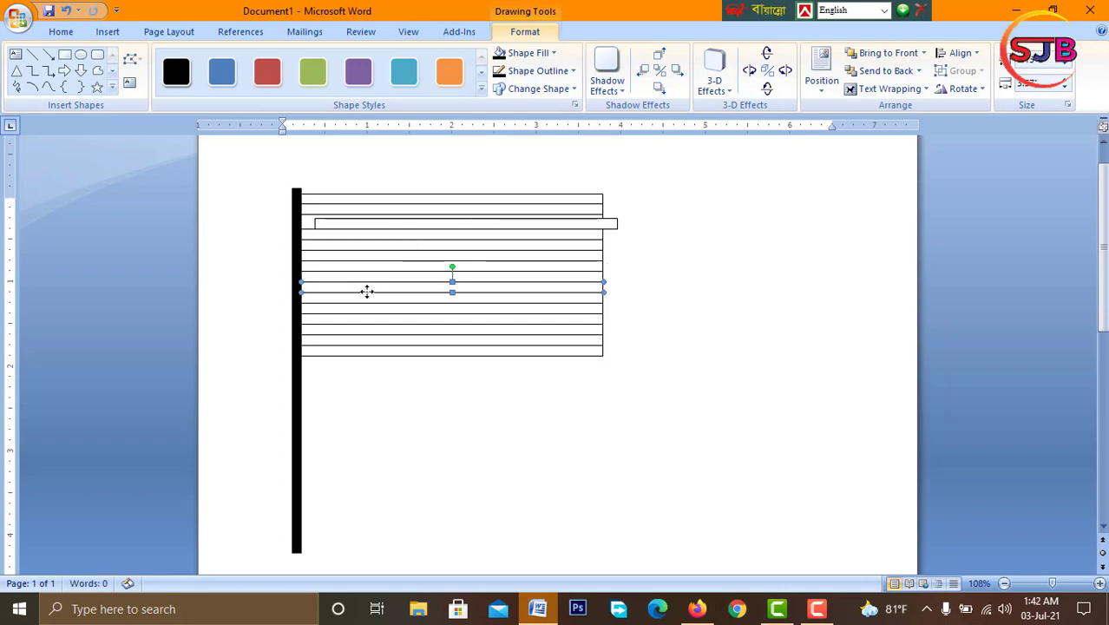
click(417, 222)
key(ctrl+z)
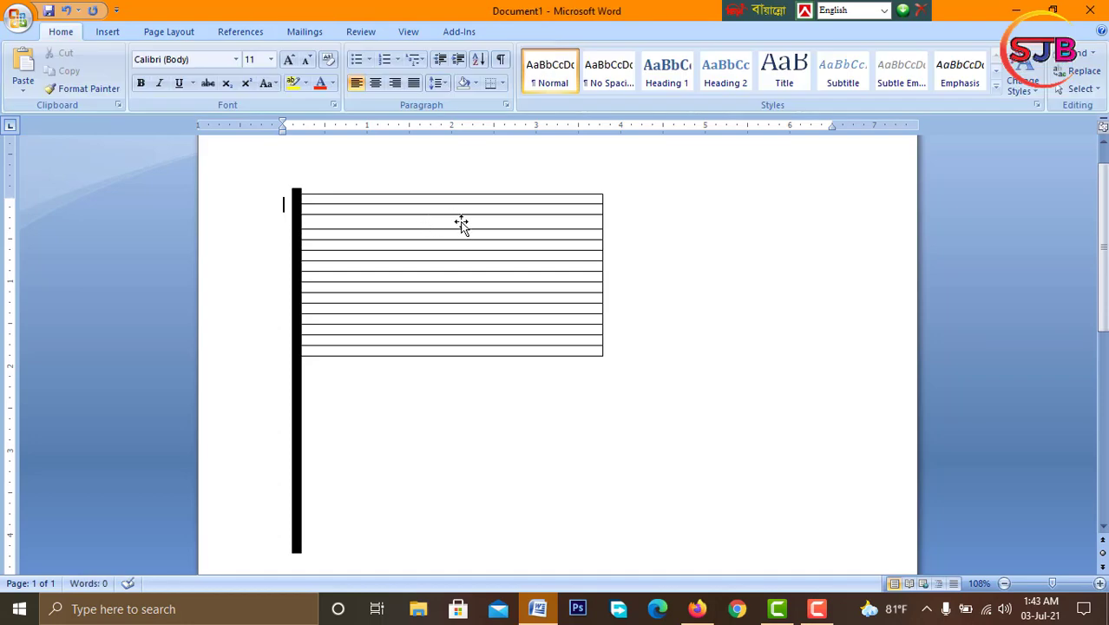
Adjust the stripe block's top and bottom edges so the flag ends at the lowest stripe.
click(461, 223)
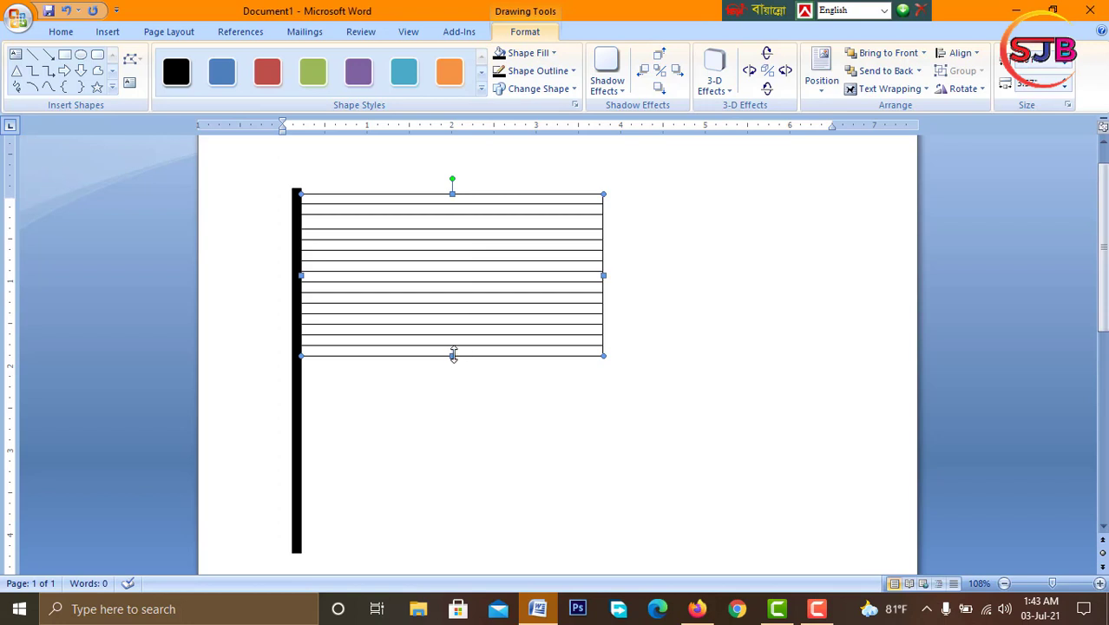
drag(453, 355, 456, 366)
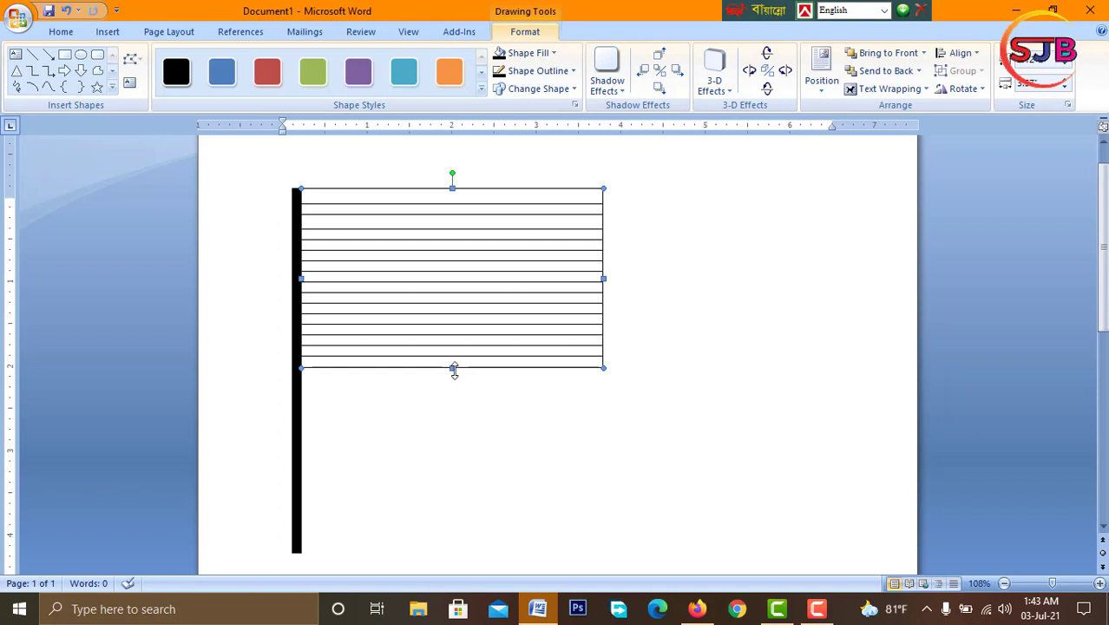
drag(456, 367, 455, 376)
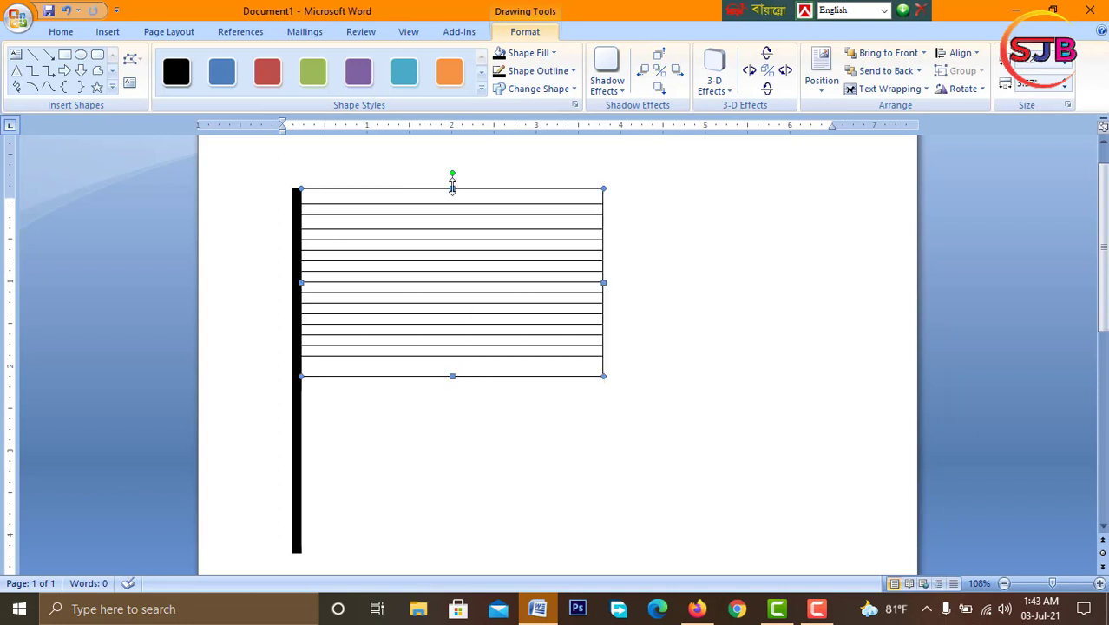
drag(452, 187, 451, 192)
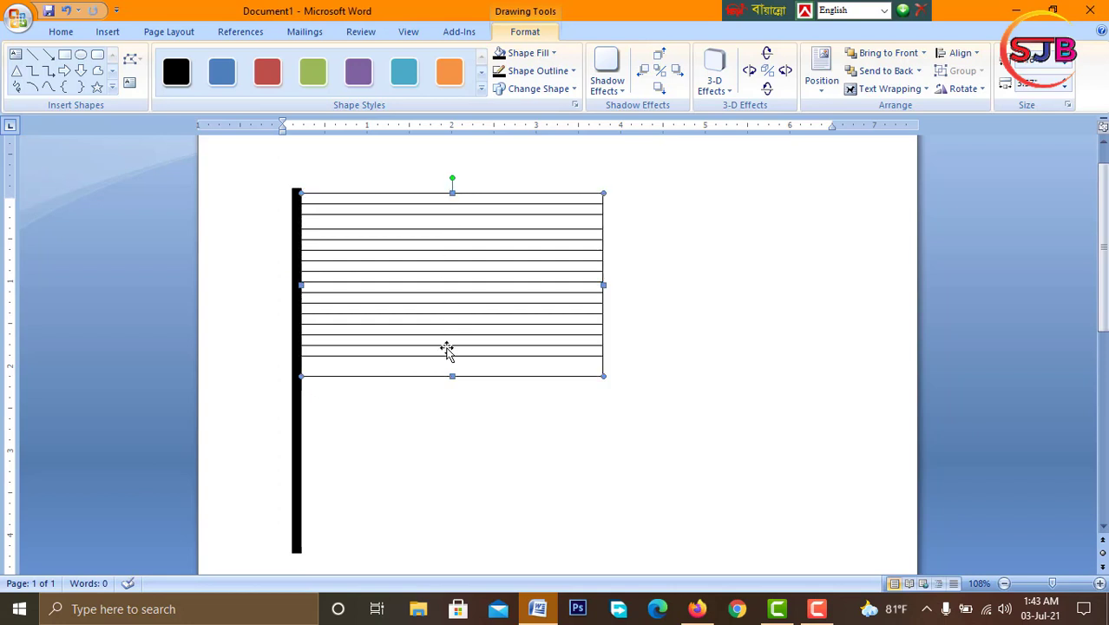
drag(453, 375, 453, 368)
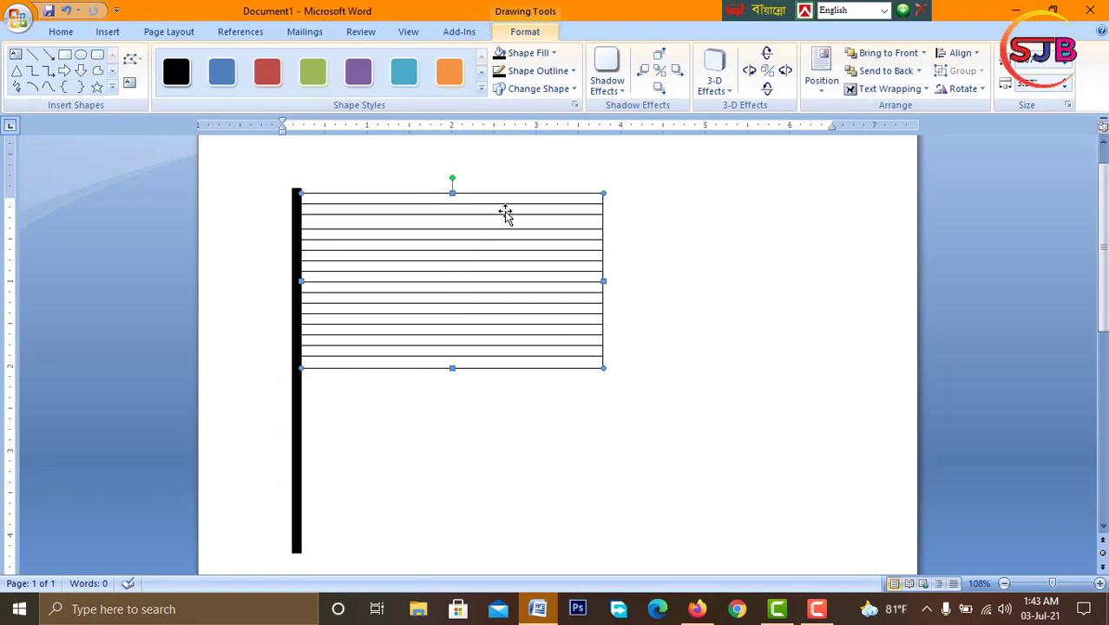
click(505, 212)
Give the first two alternate stripes a red fill and a red outline.
click(539, 55)
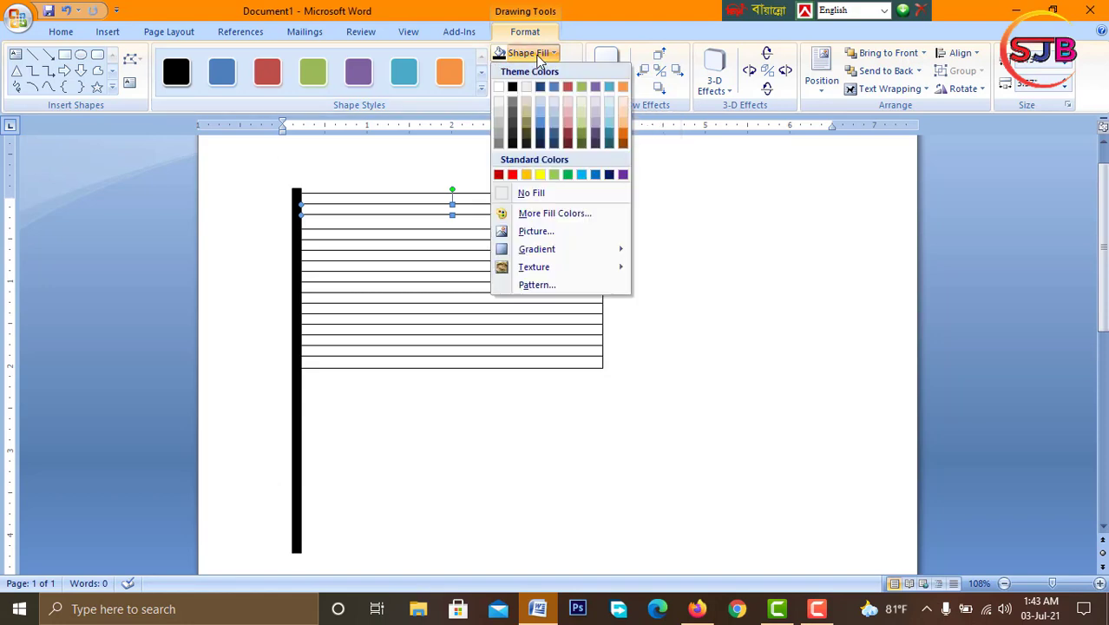
click(513, 176)
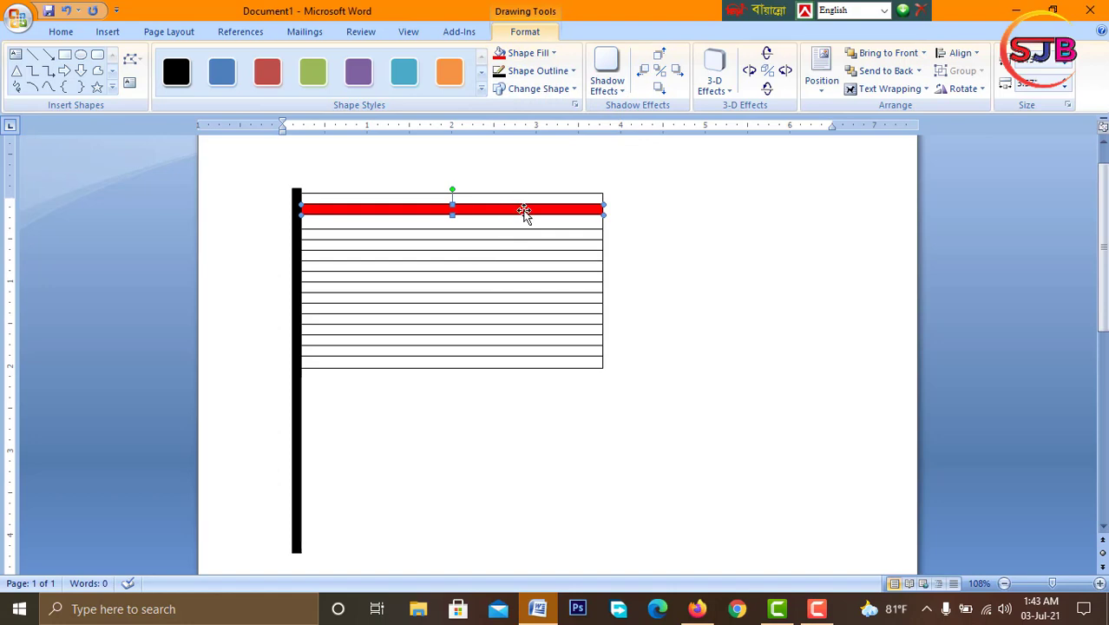
click(540, 73)
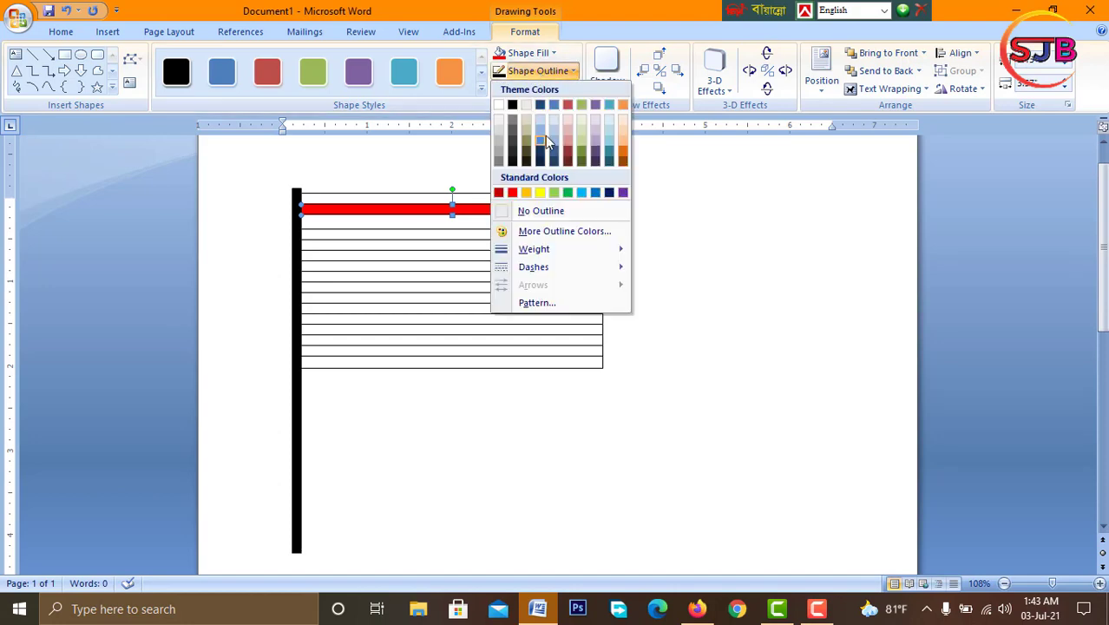
click(516, 194)
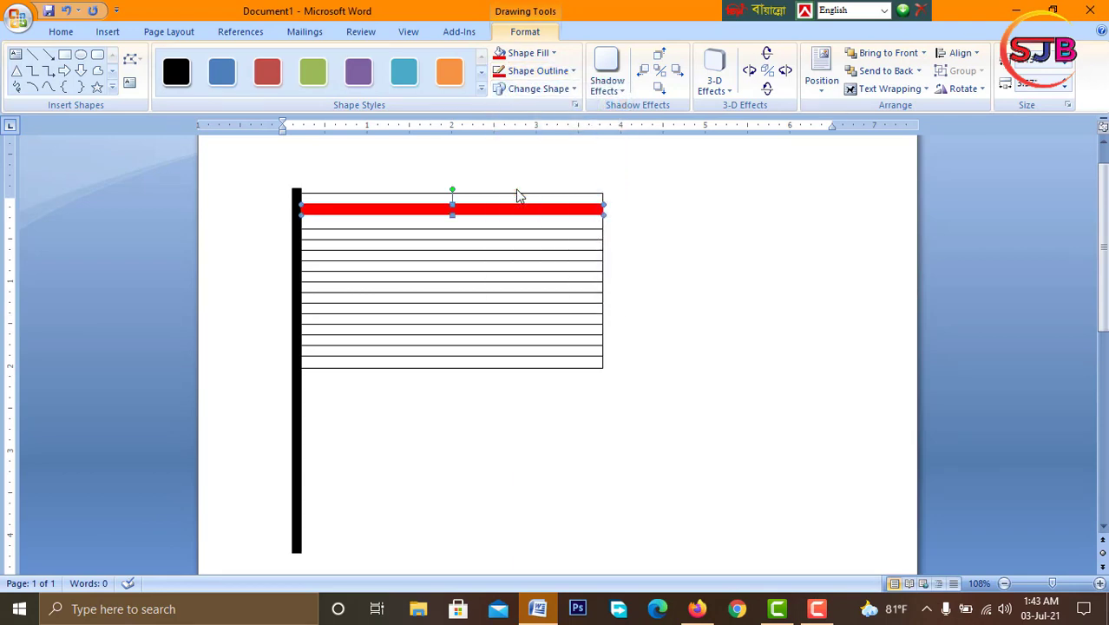
click(500, 231)
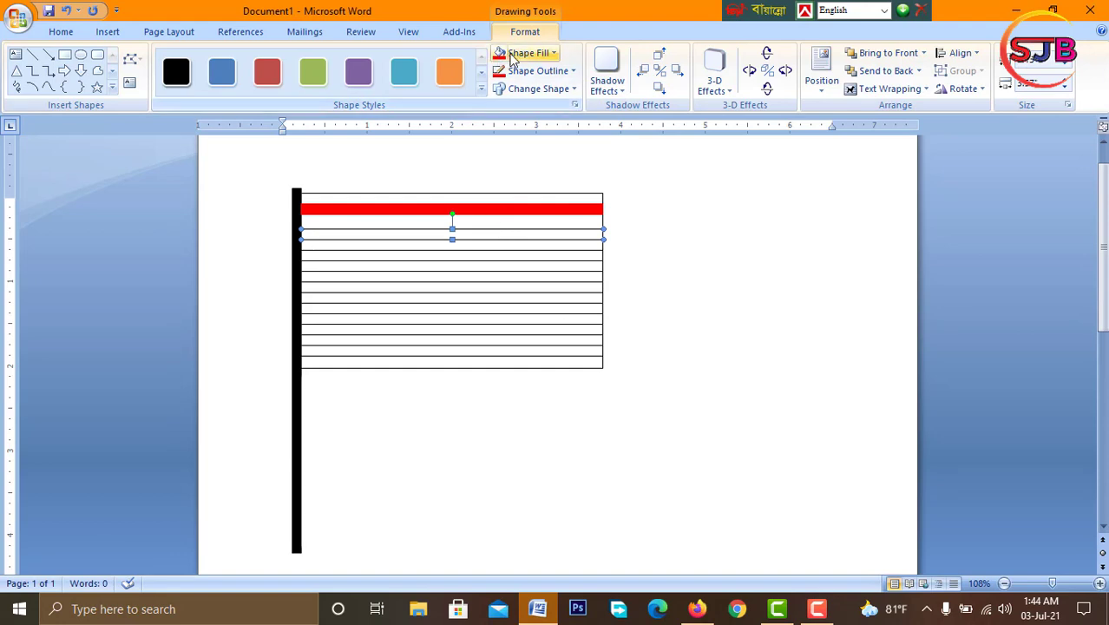
click(512, 56)
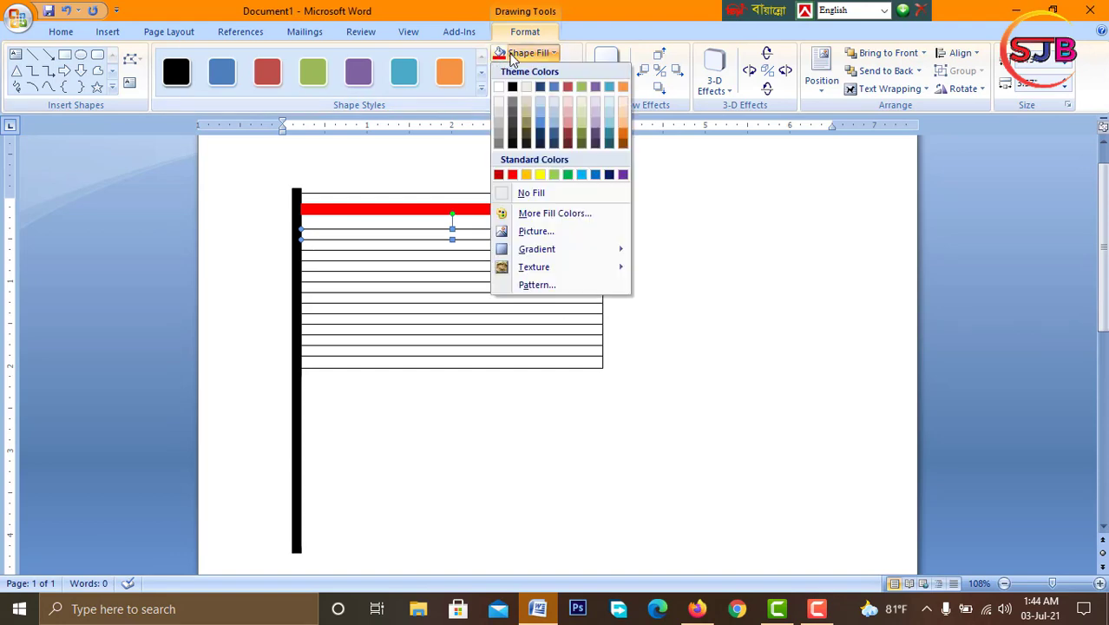
click(516, 177)
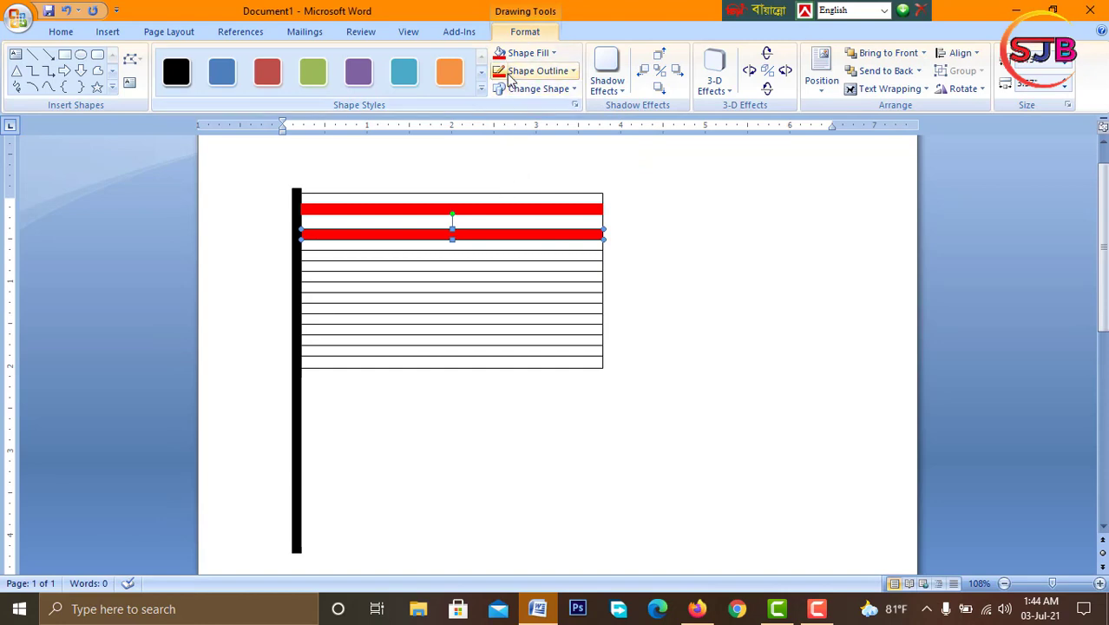
click(514, 73)
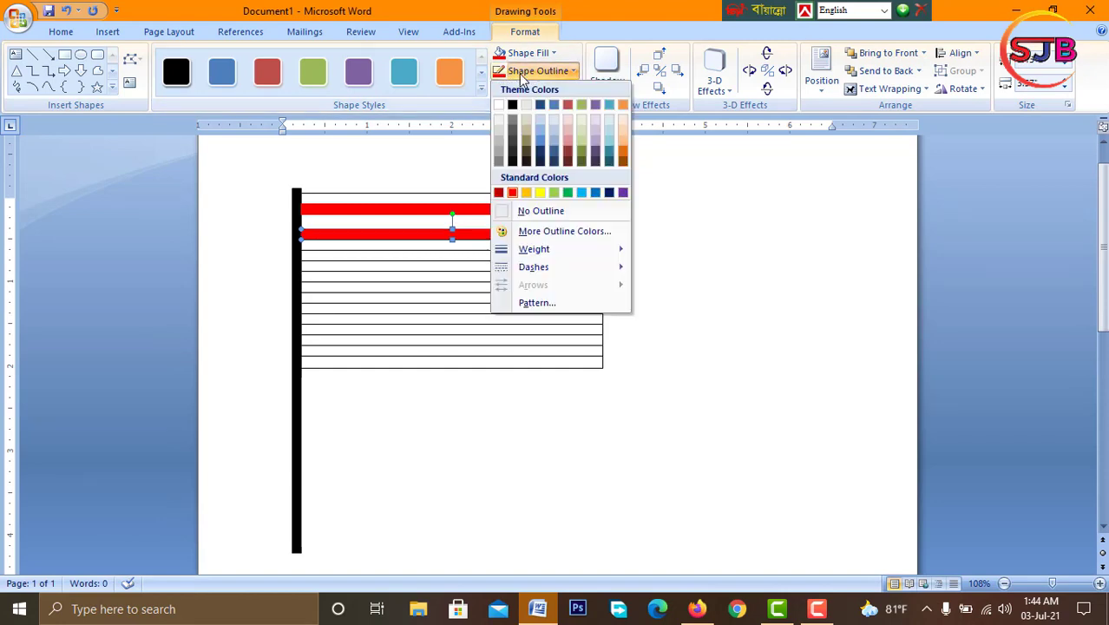
click(512, 193)
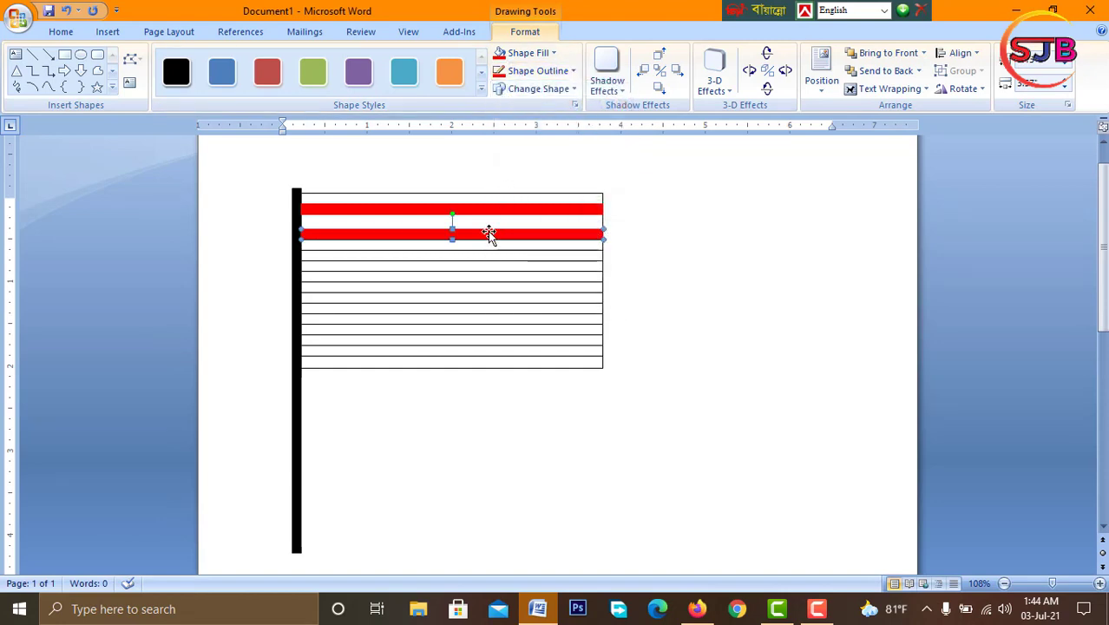
Fill the next two alternate stripes red, then select the whole striped flag.
click(477, 257)
click(501, 54)
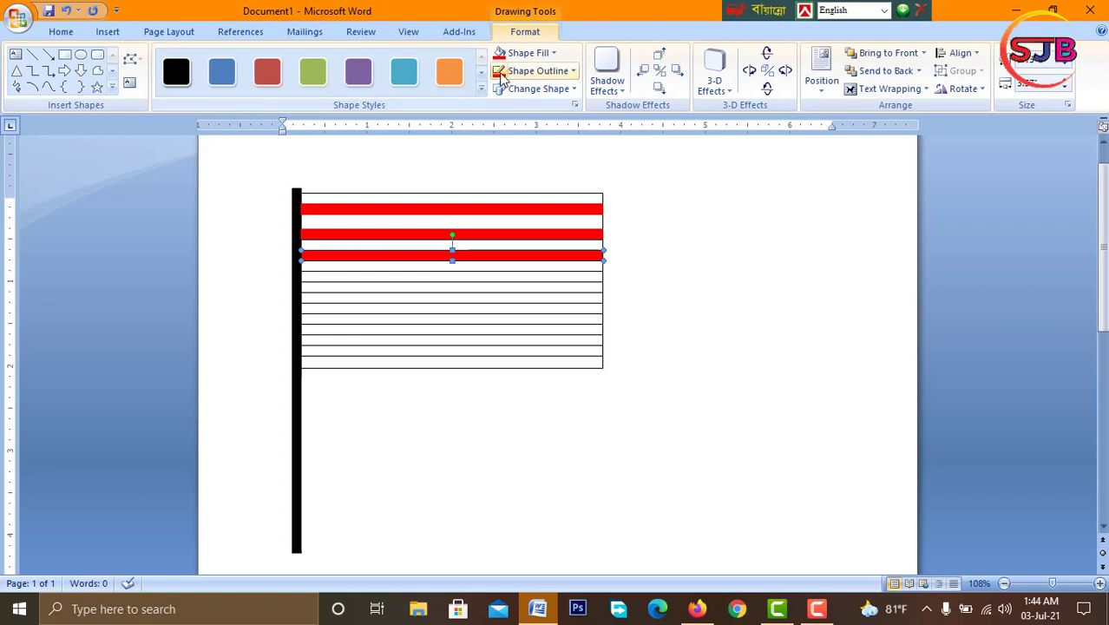
click(454, 277)
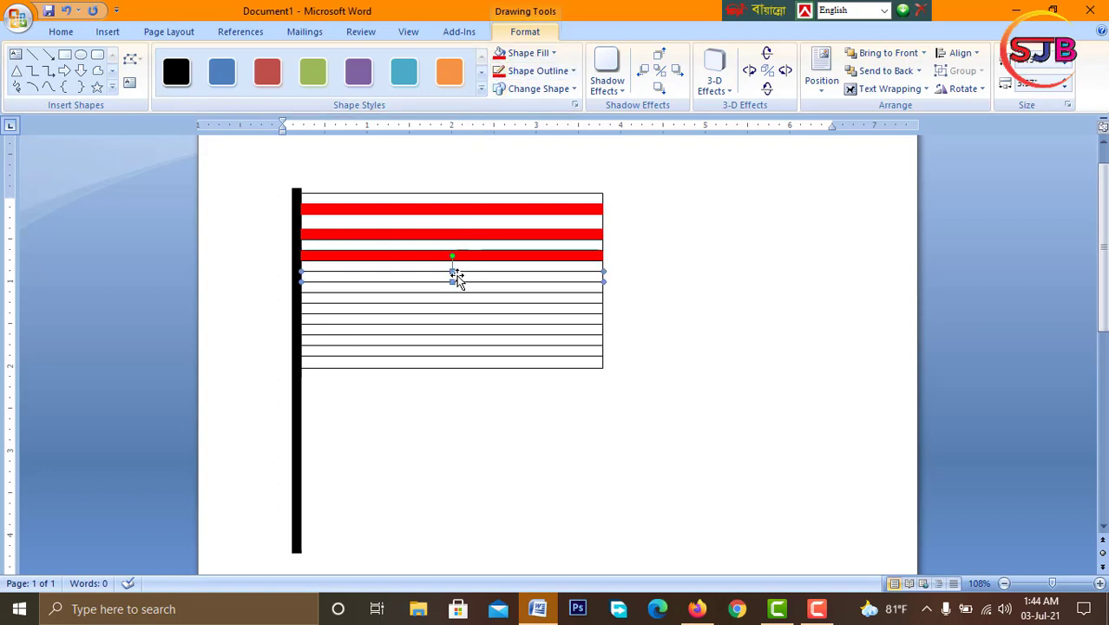
click(508, 59)
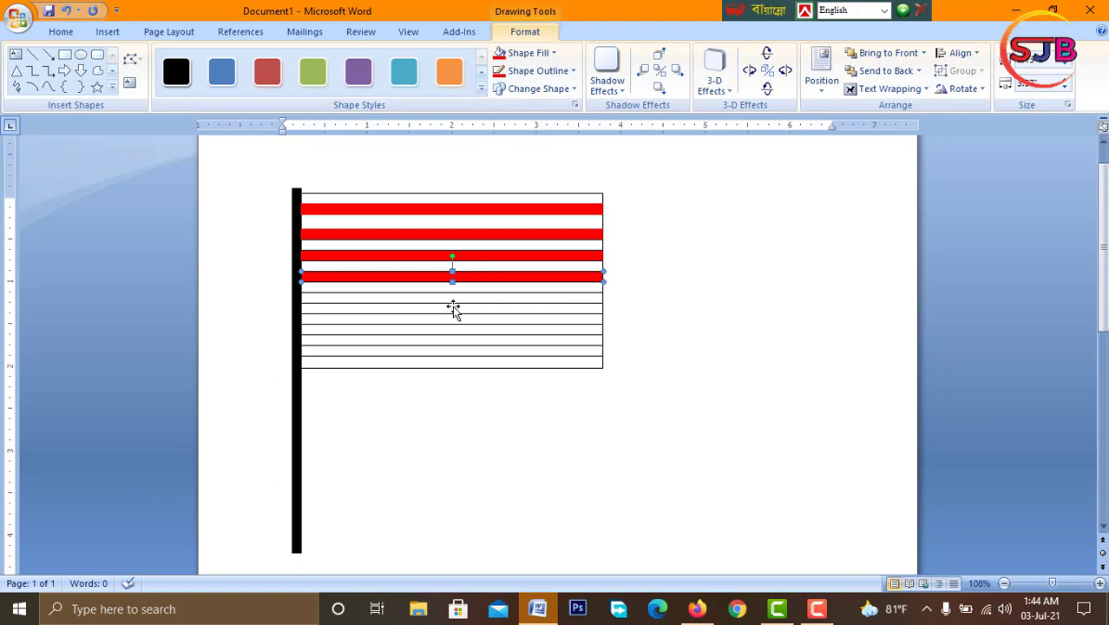
click(458, 299)
Fill the next alternate stripe red and drag it slightly up into position.
click(486, 292)
click(483, 303)
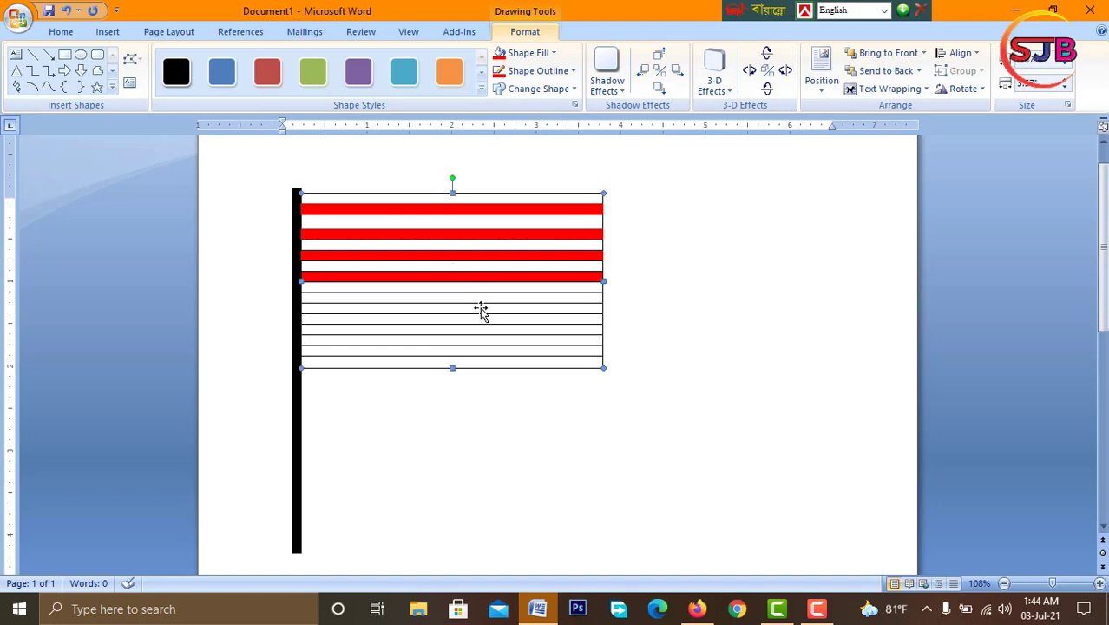
click(482, 309)
click(502, 54)
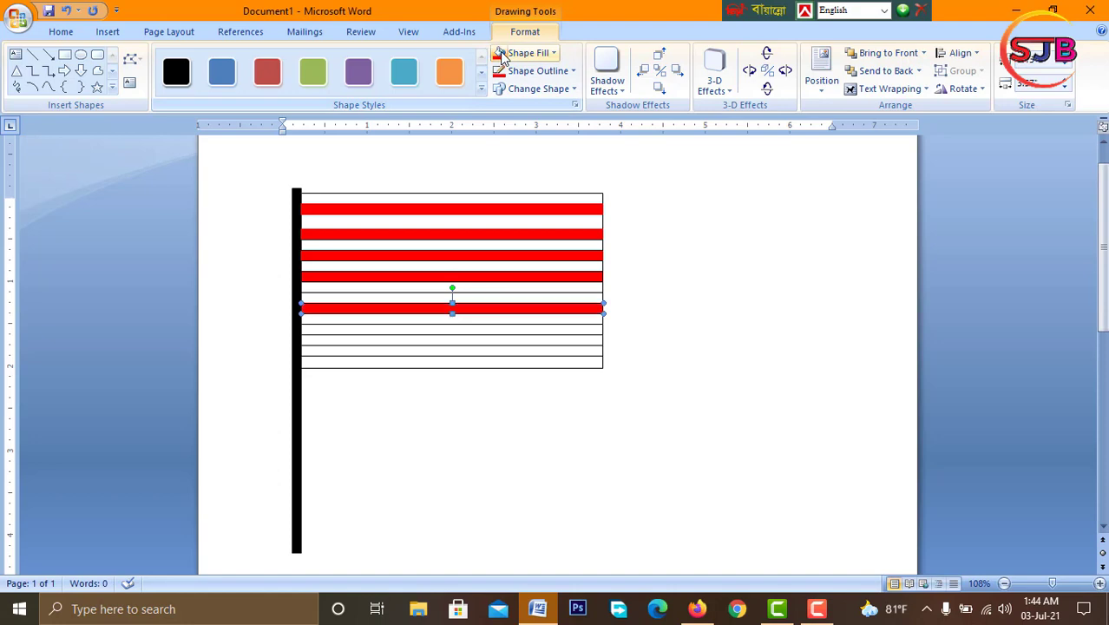
click(482, 305)
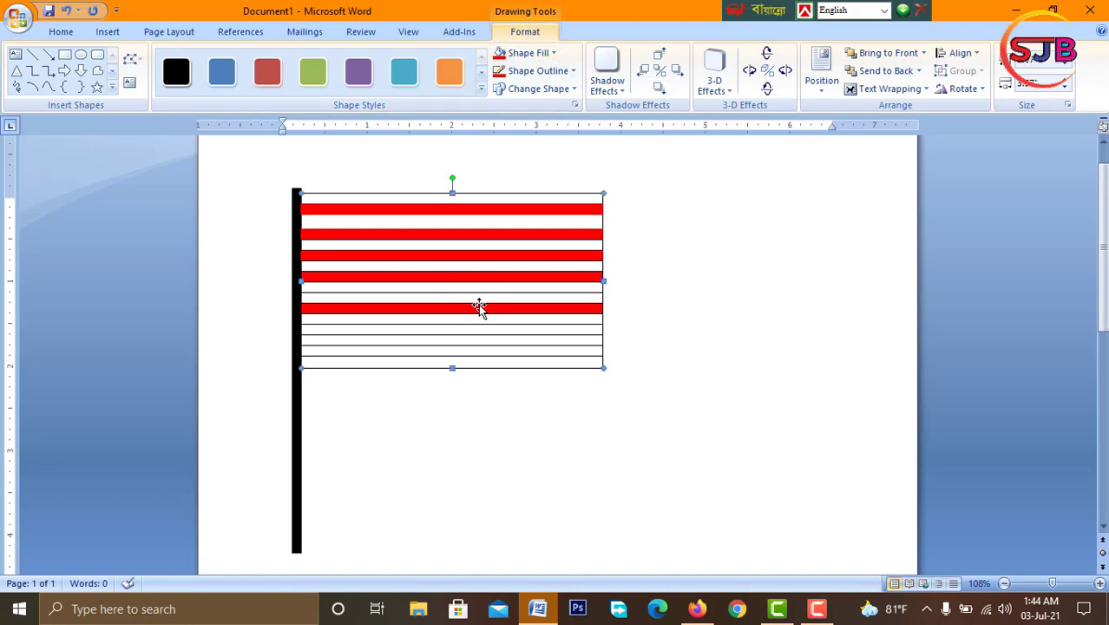
drag(479, 305, 491, 295)
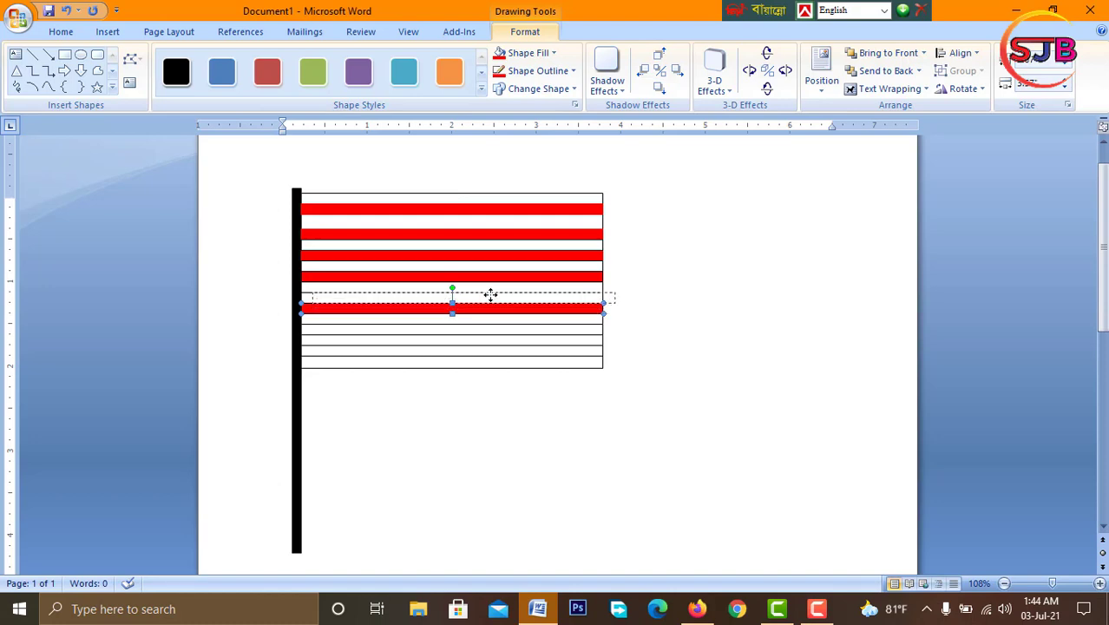
drag(490, 295, 478, 295)
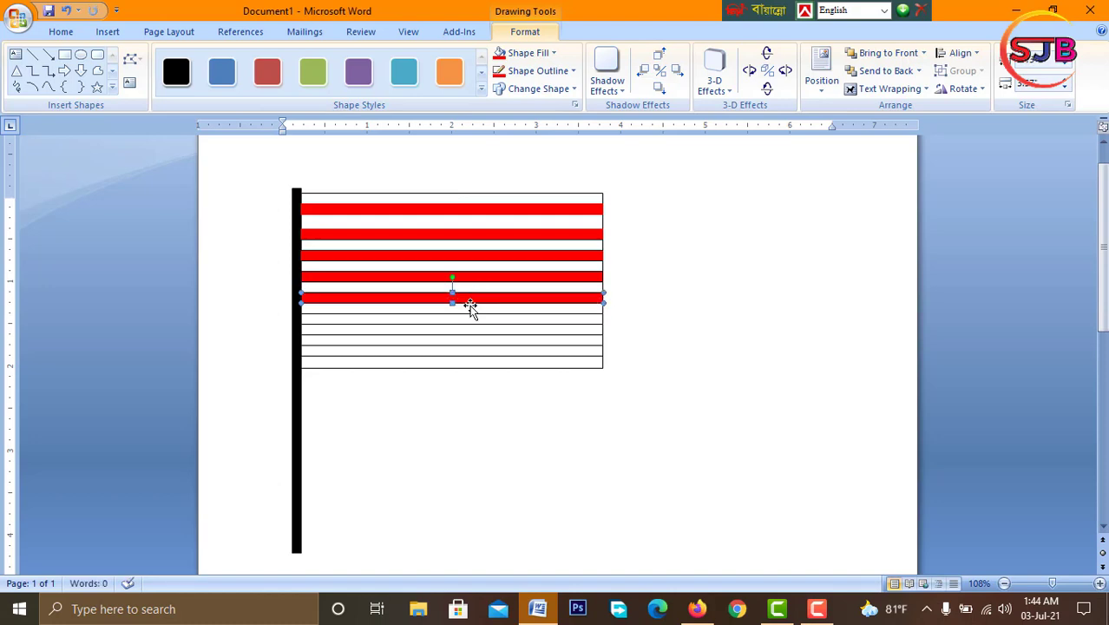
Fill the two stripes below it red, giving seven red bars.
click(451, 318)
click(499, 53)
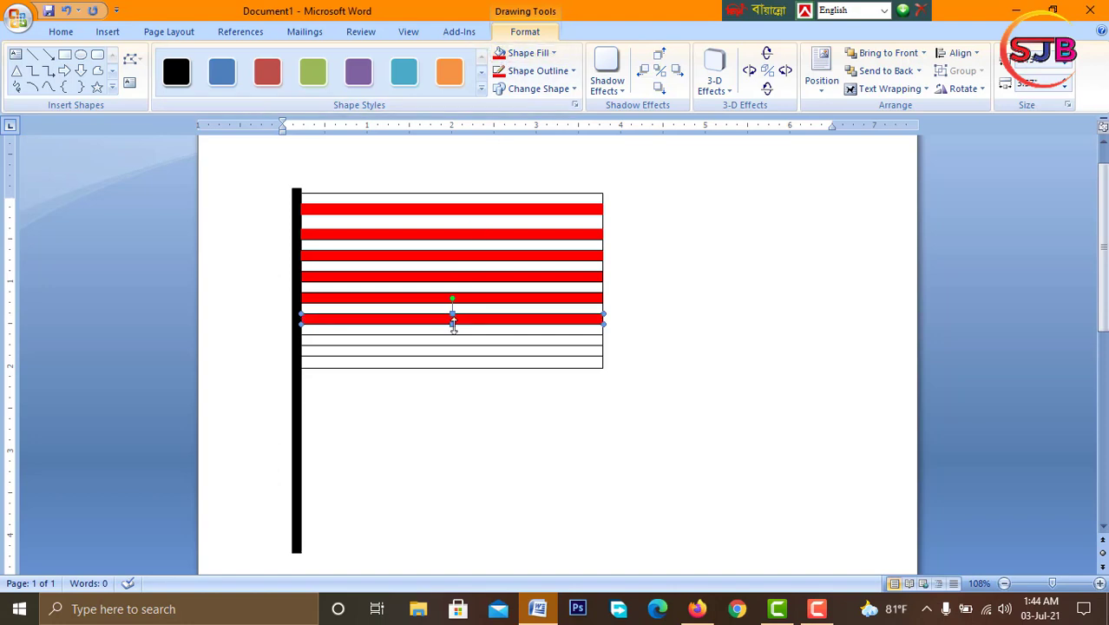
click(485, 340)
click(499, 53)
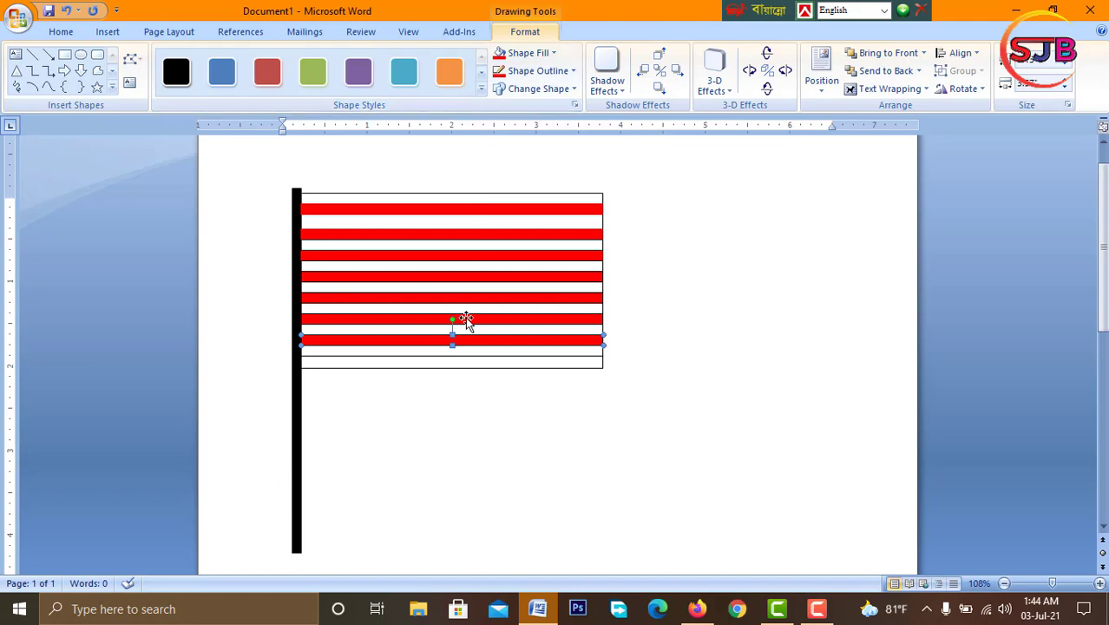
click(466, 366)
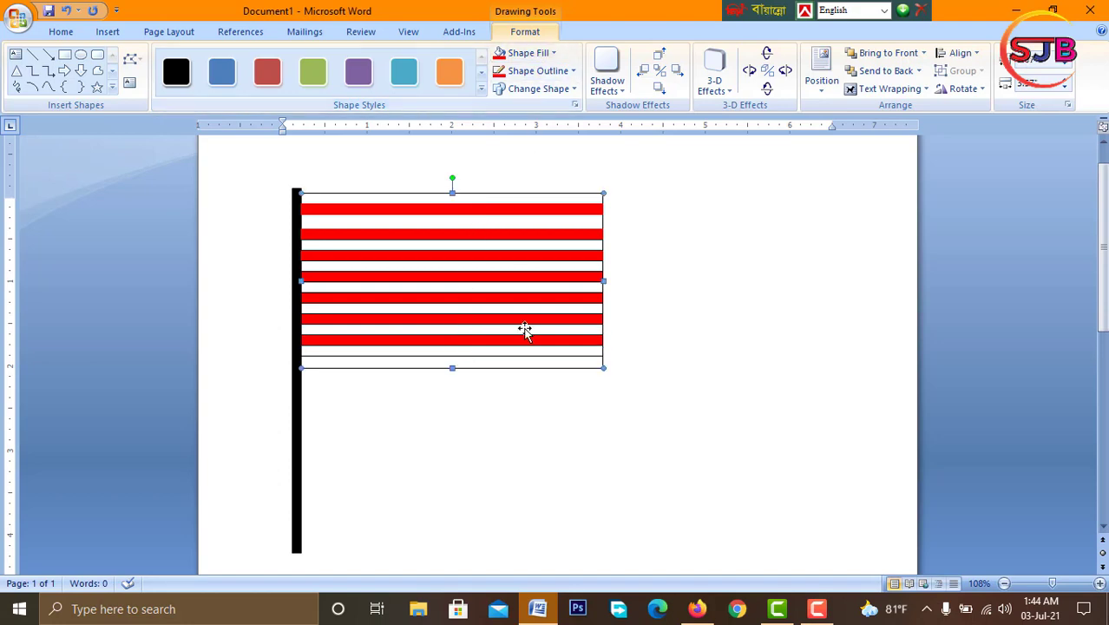
click(526, 373)
click(531, 365)
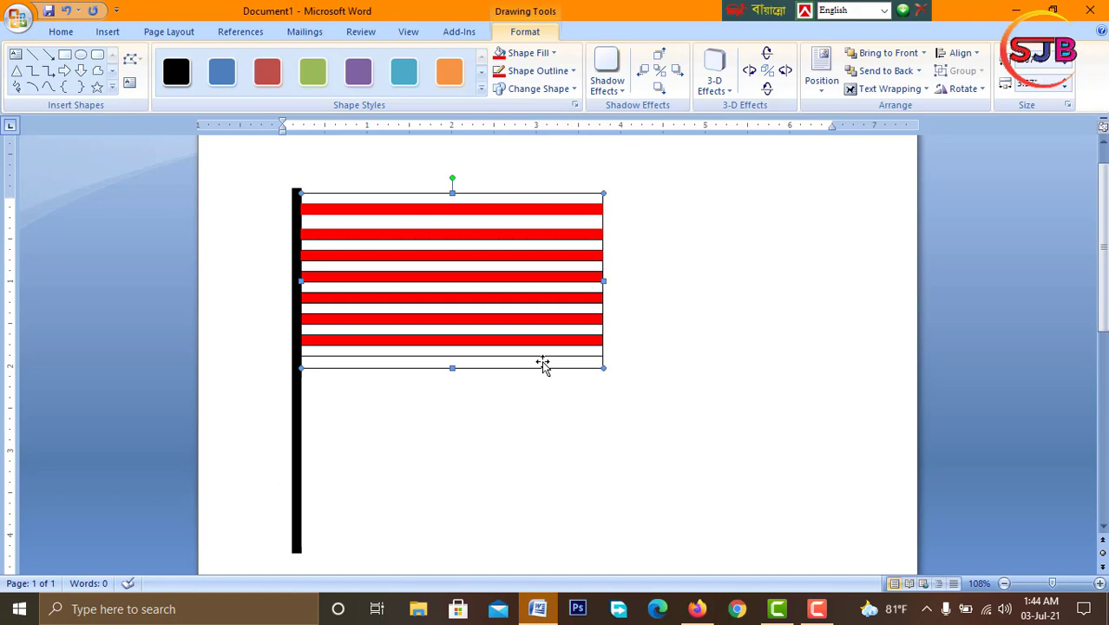
Undo an accidental red fill and drag the flag's bottom edge up one stripe.
click(543, 353)
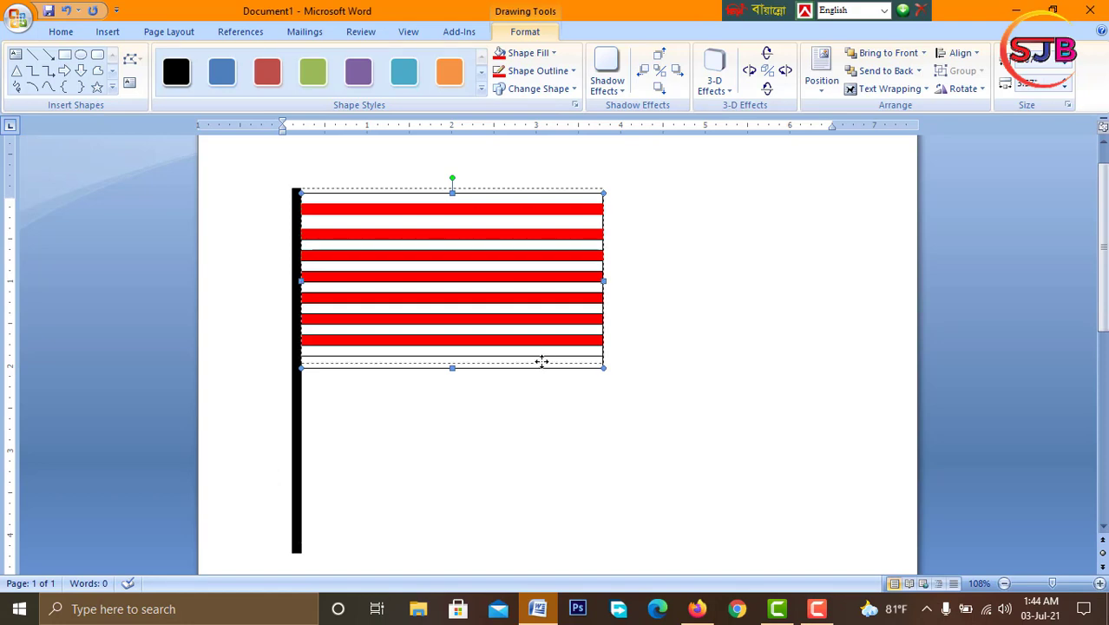
click(541, 361)
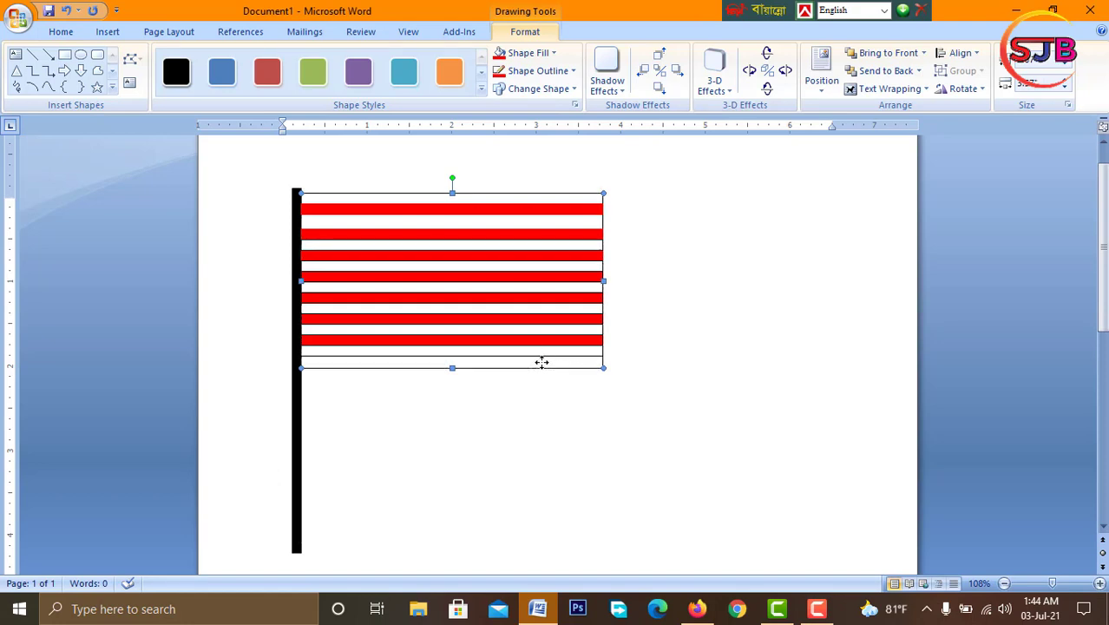
click(500, 54)
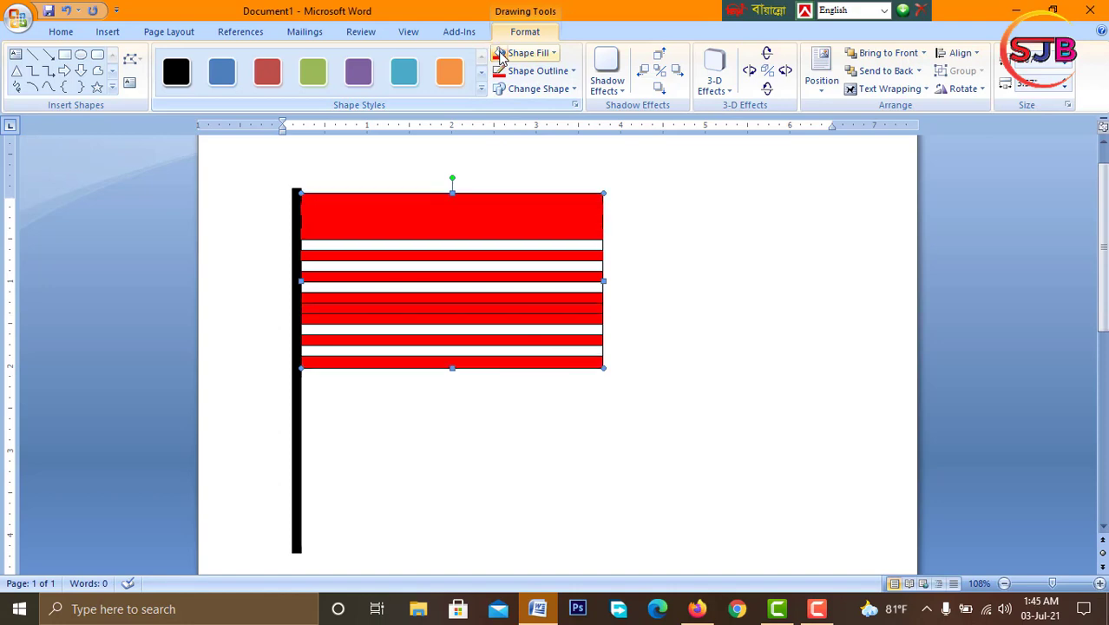
key(ctrl+z)
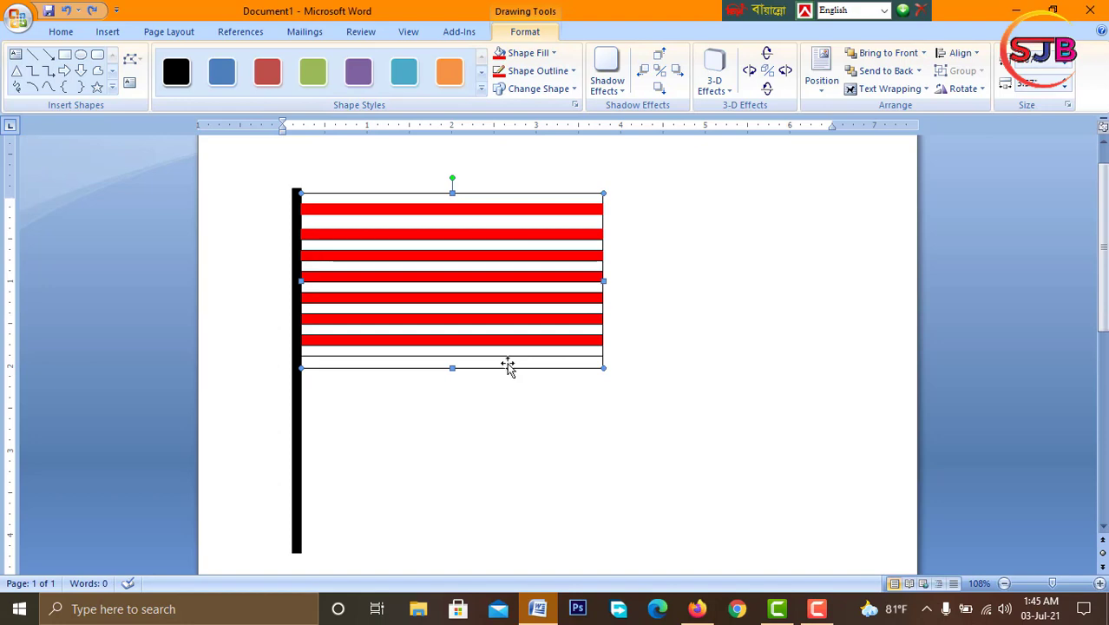
drag(452, 368, 452, 356)
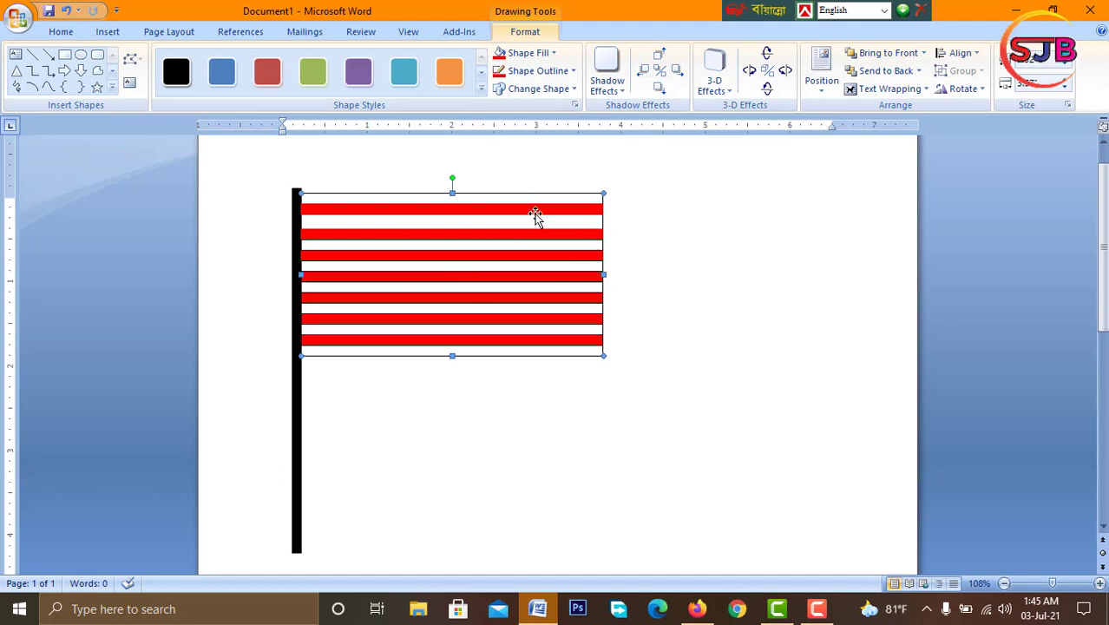
Deselect the flag and choose the Rectangle shape from Insert > Shapes.
click(254, 176)
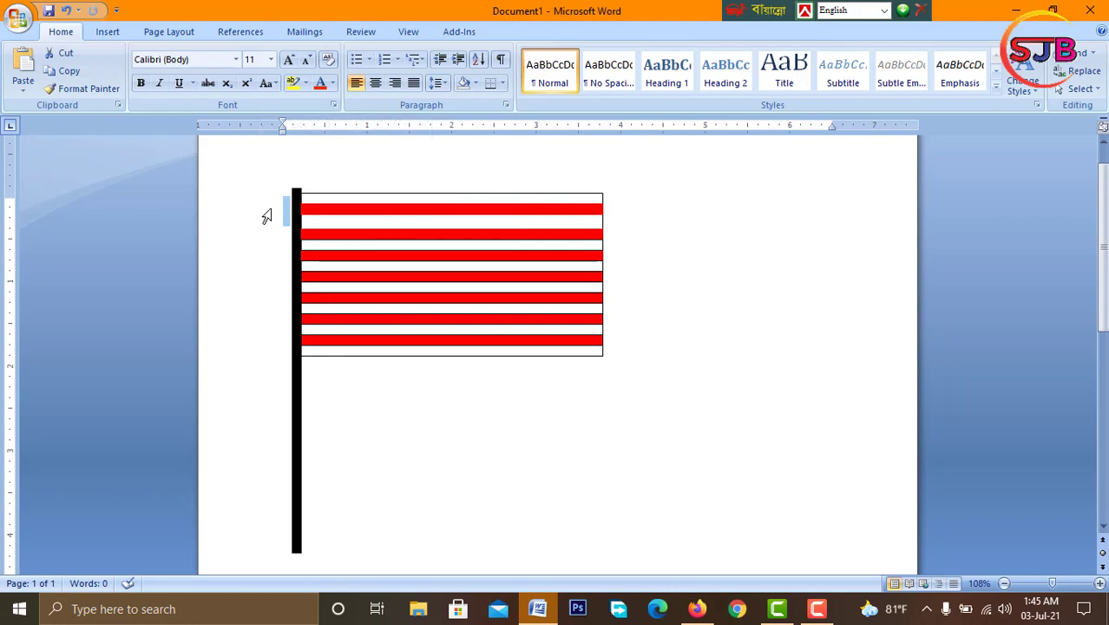
double_click(666, 170)
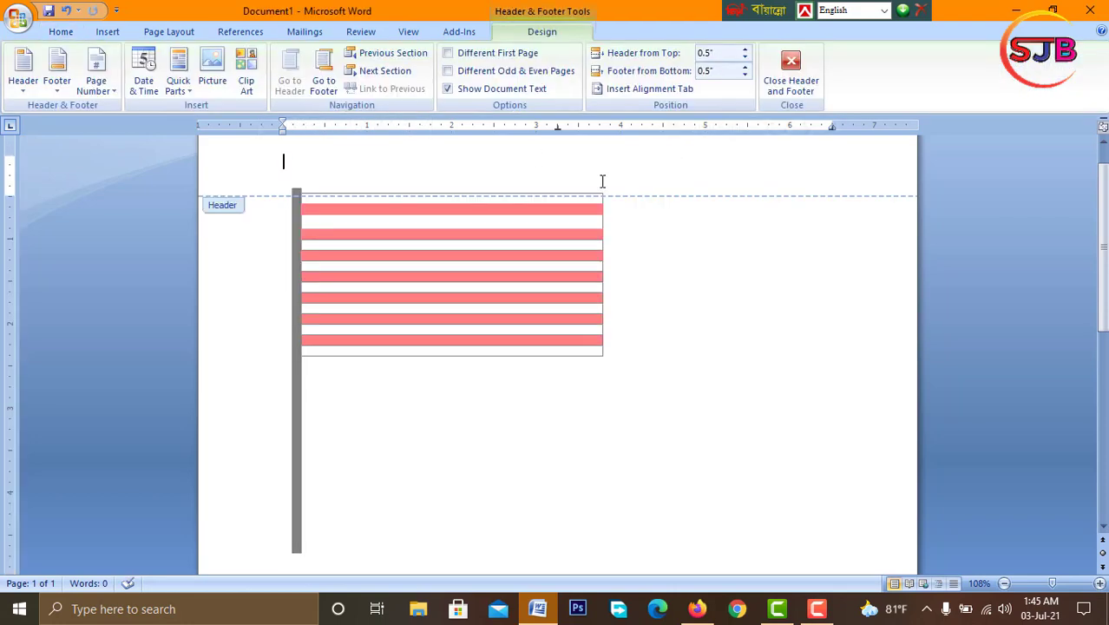
double_click(224, 206)
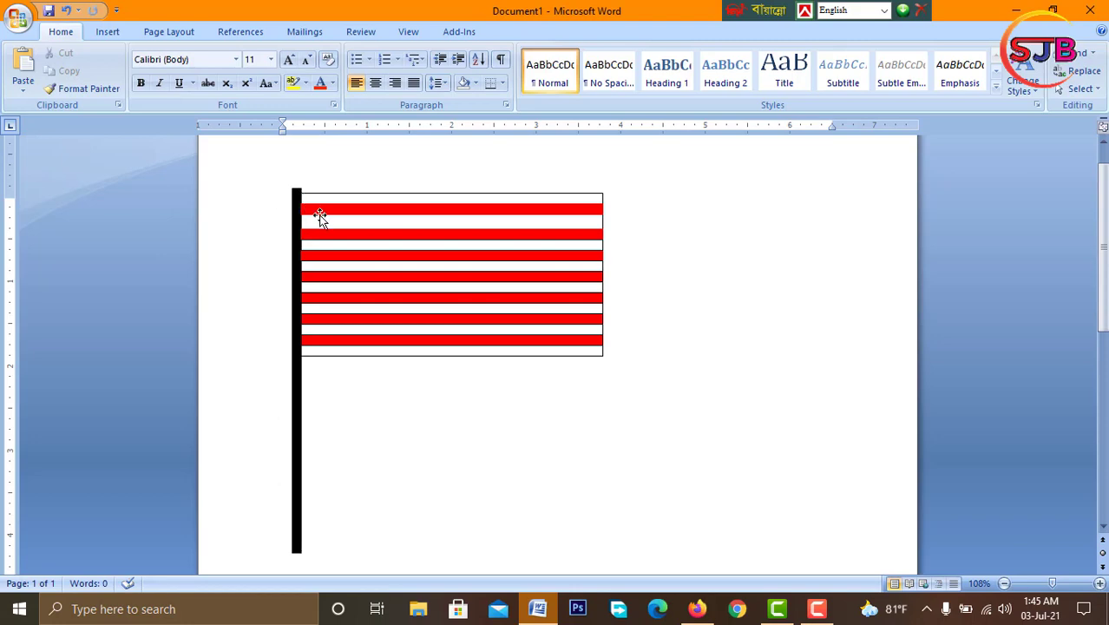
click(116, 36)
click(264, 81)
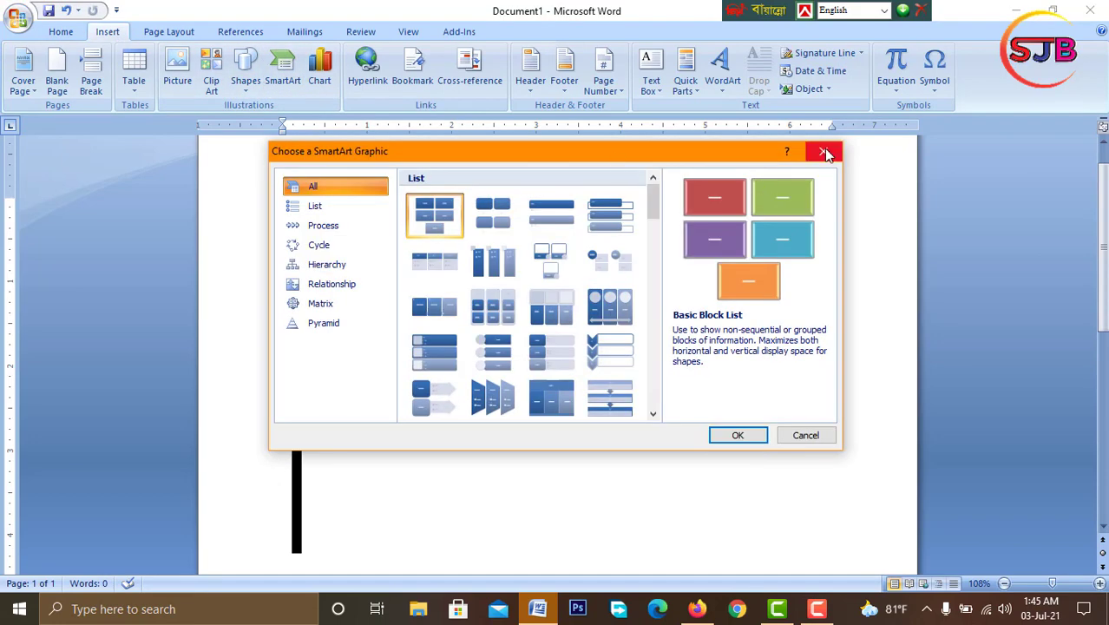
click(827, 154)
click(245, 71)
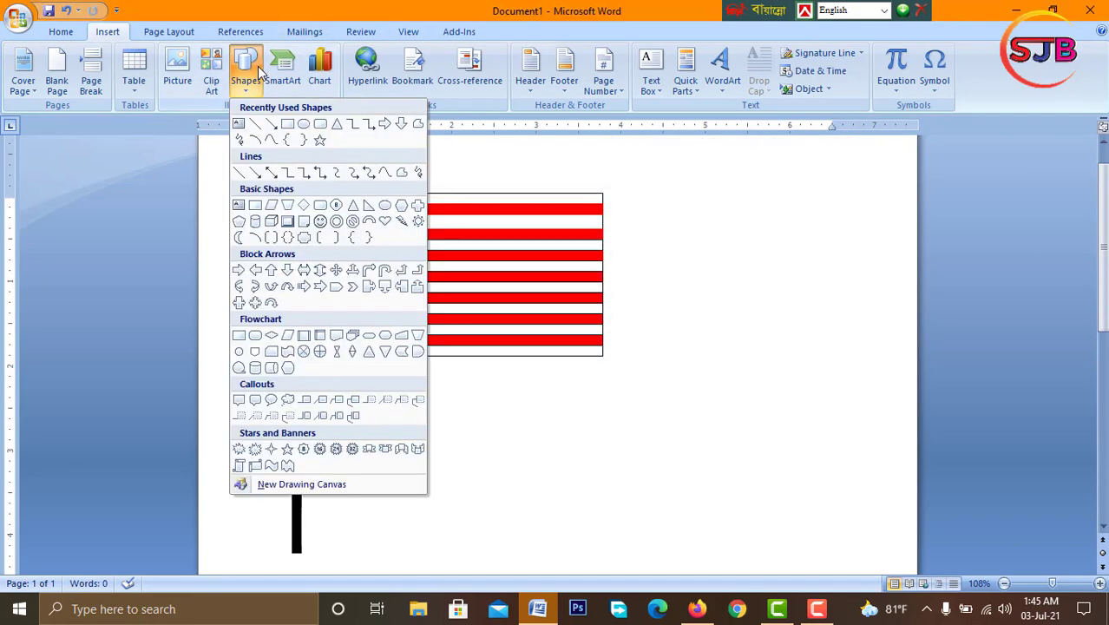
click(282, 127)
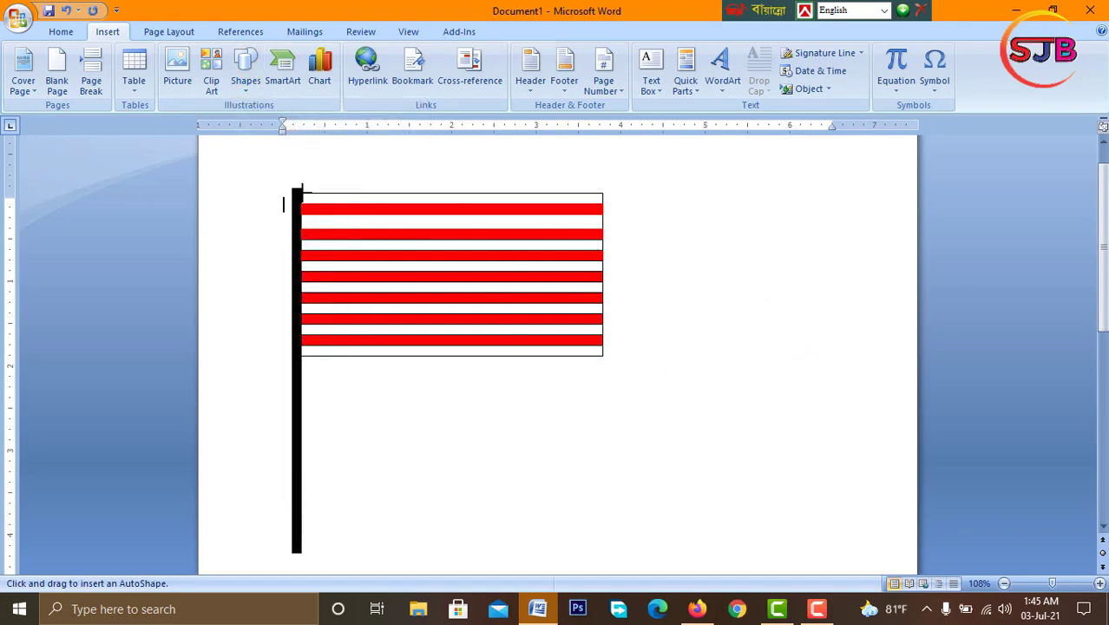
Draw a rectangle over the flag's top-left corner and fill it Dark Blue.
drag(302, 191, 446, 271)
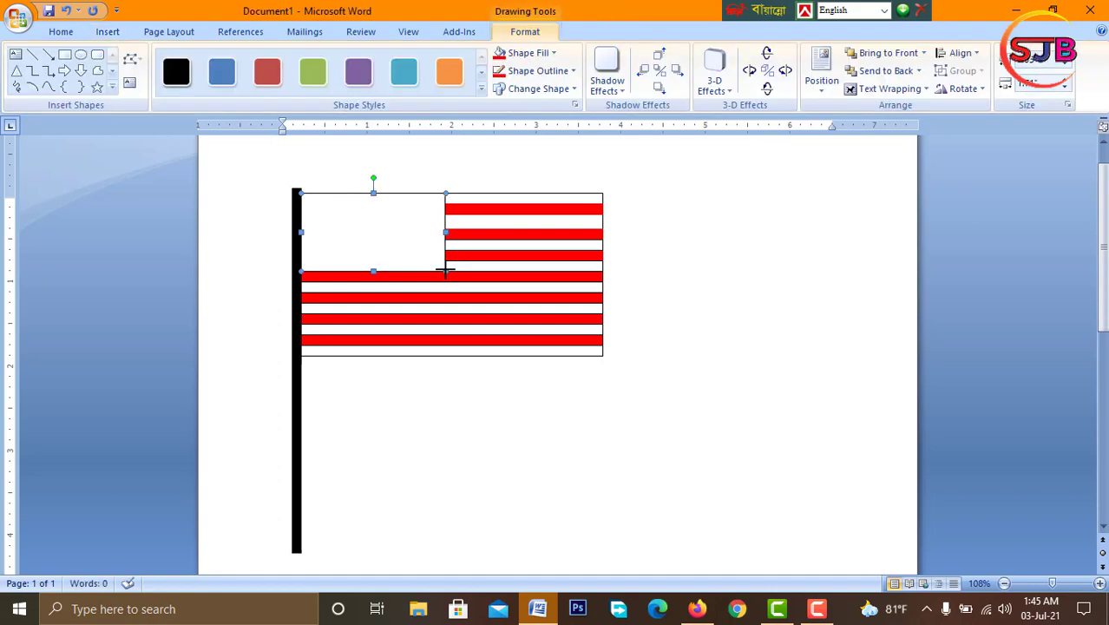
click(554, 54)
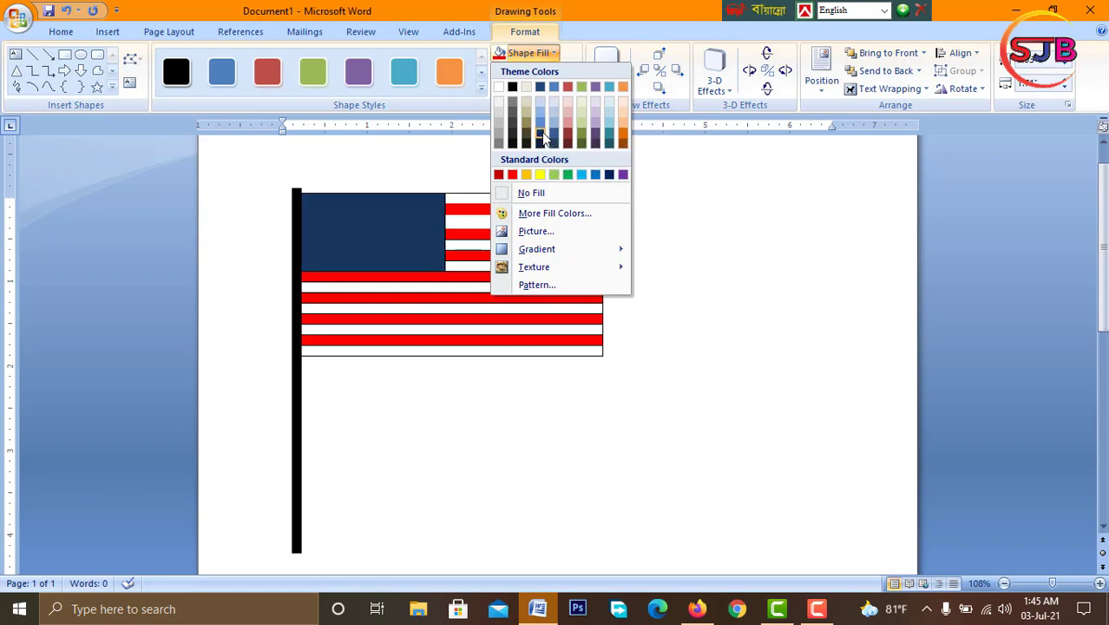
click(611, 175)
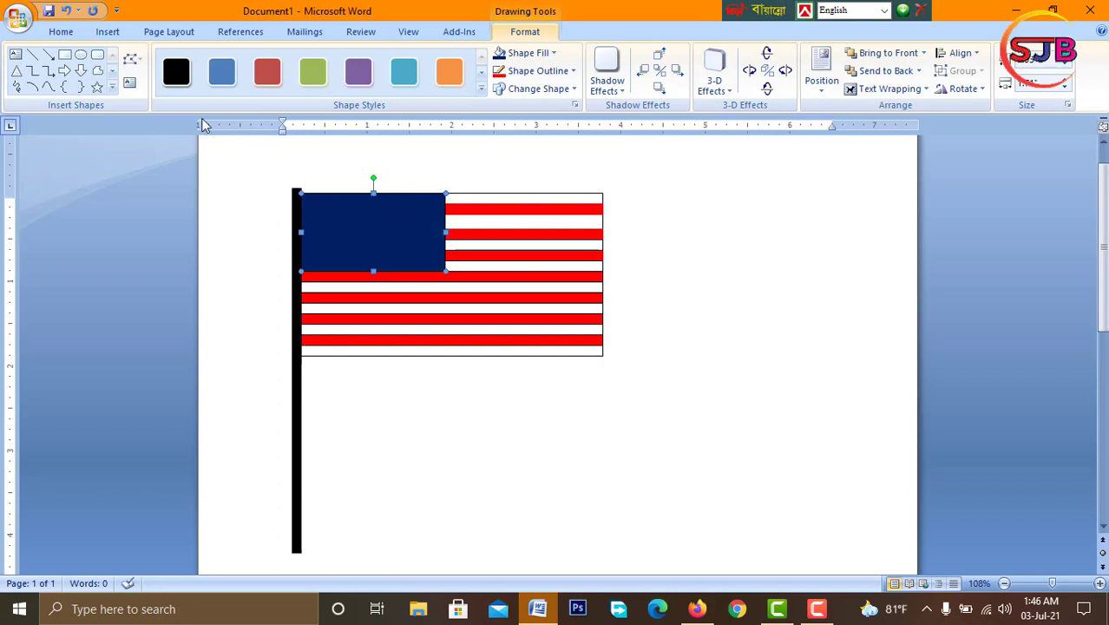
click(100, 89)
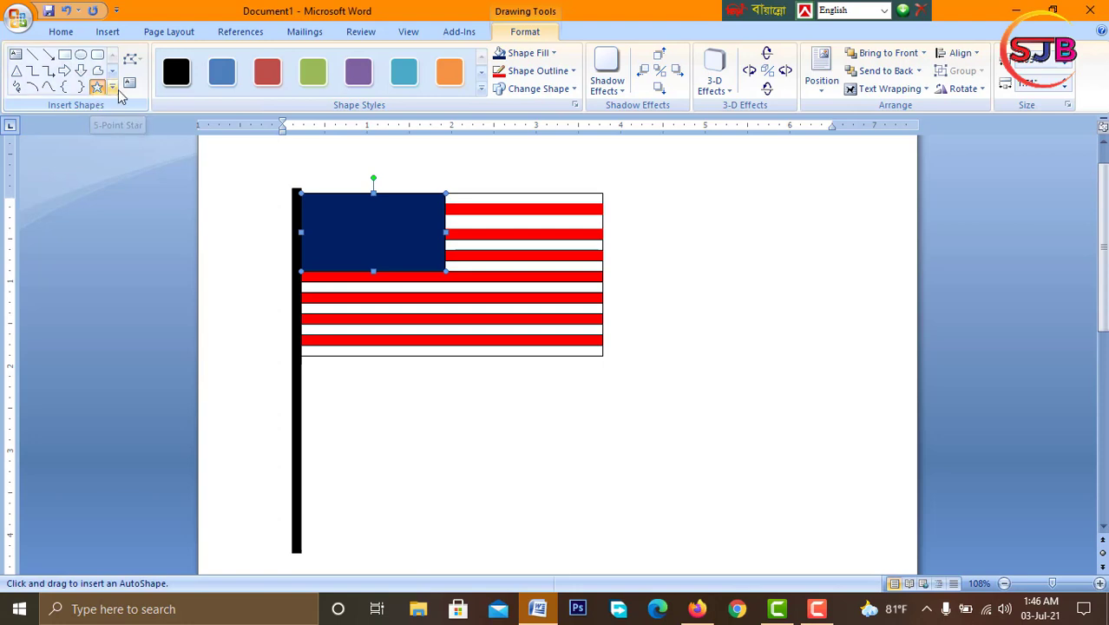
Draw five small white five-point stars in the canton's top rows, resizing one to match.
click(112, 86)
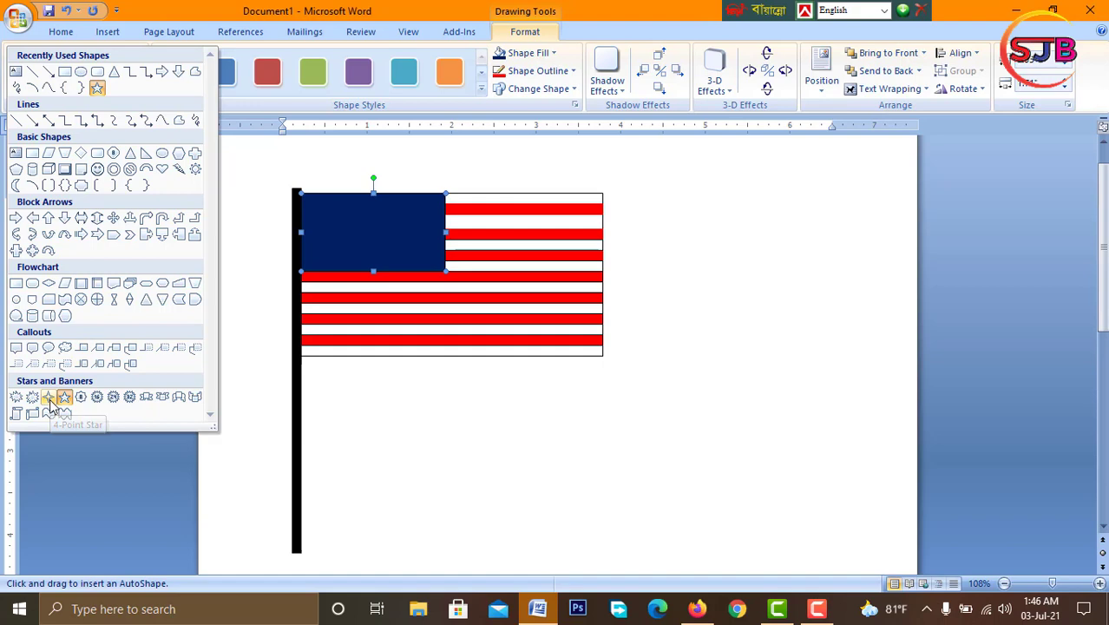
click(98, 90)
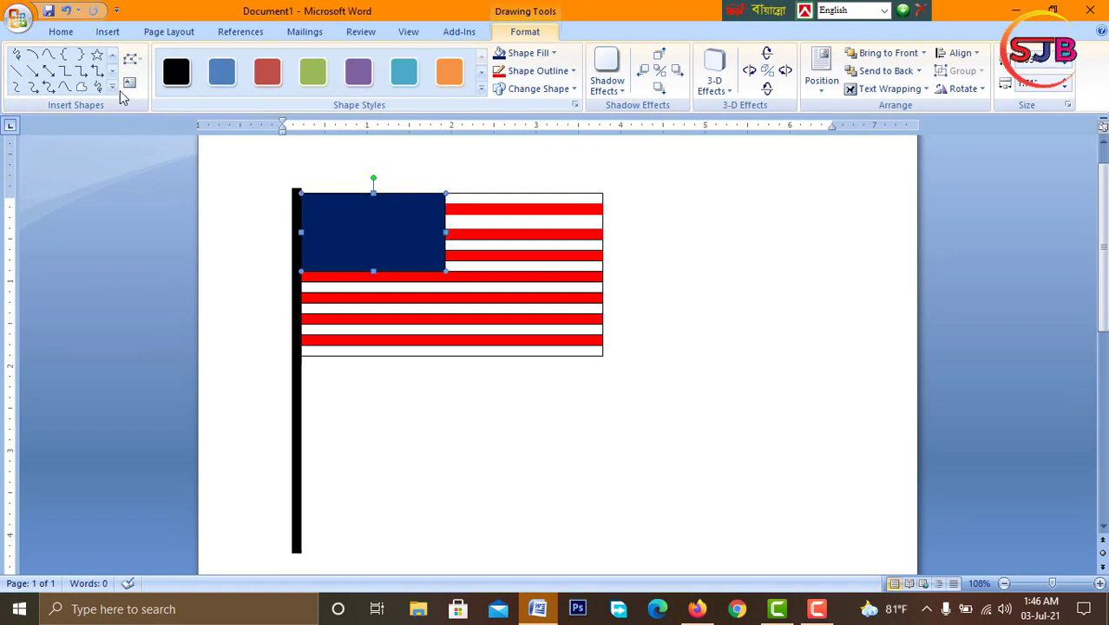
click(98, 58)
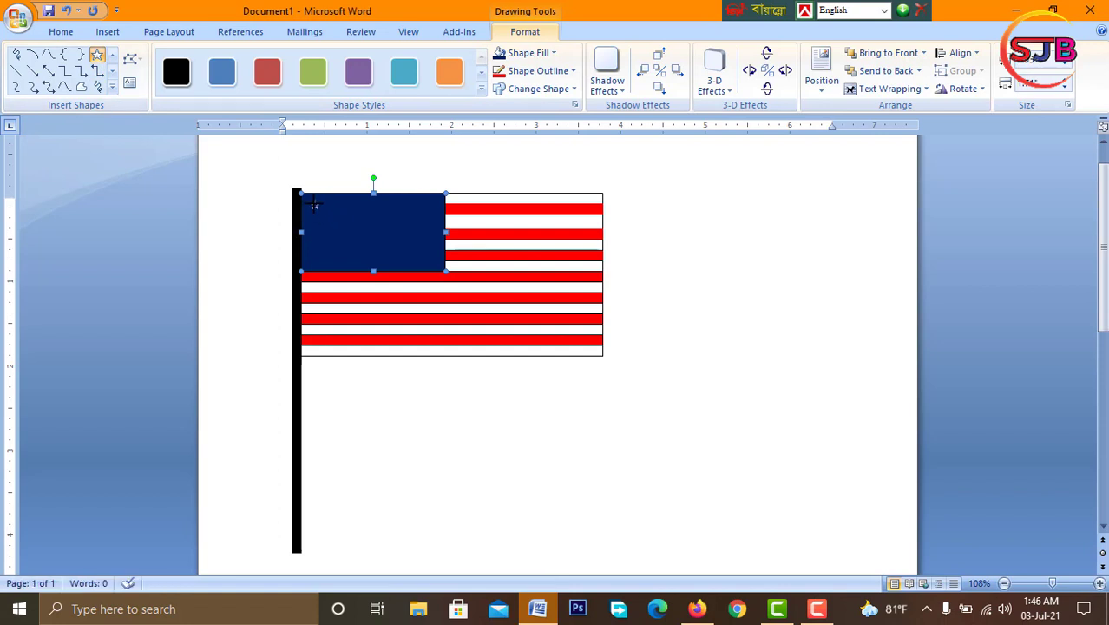
drag(310, 199, 322, 212)
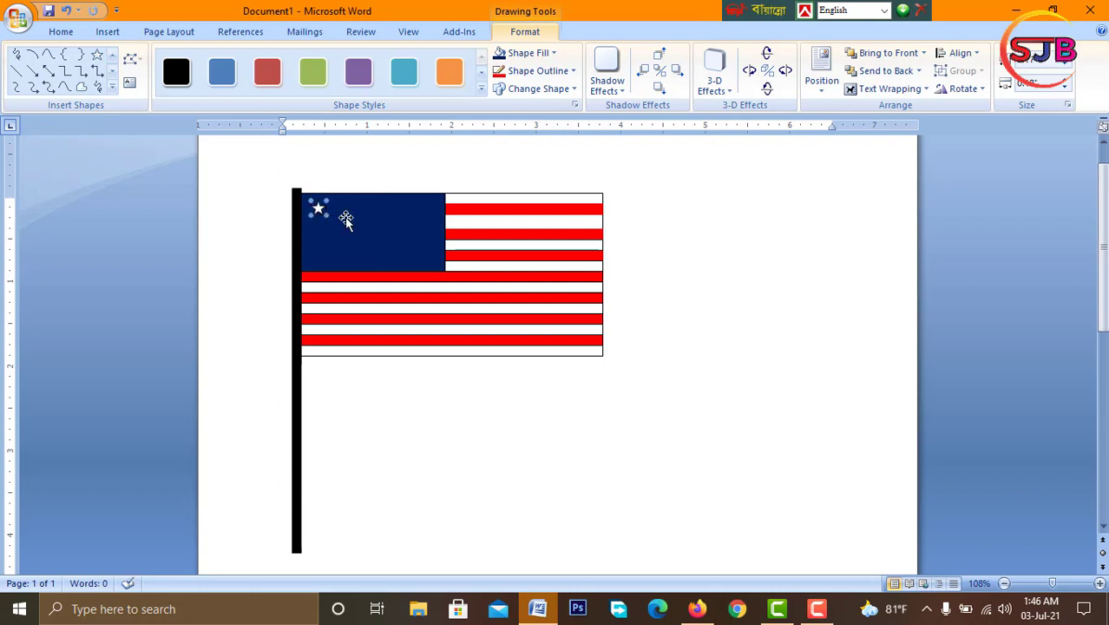
click(343, 208)
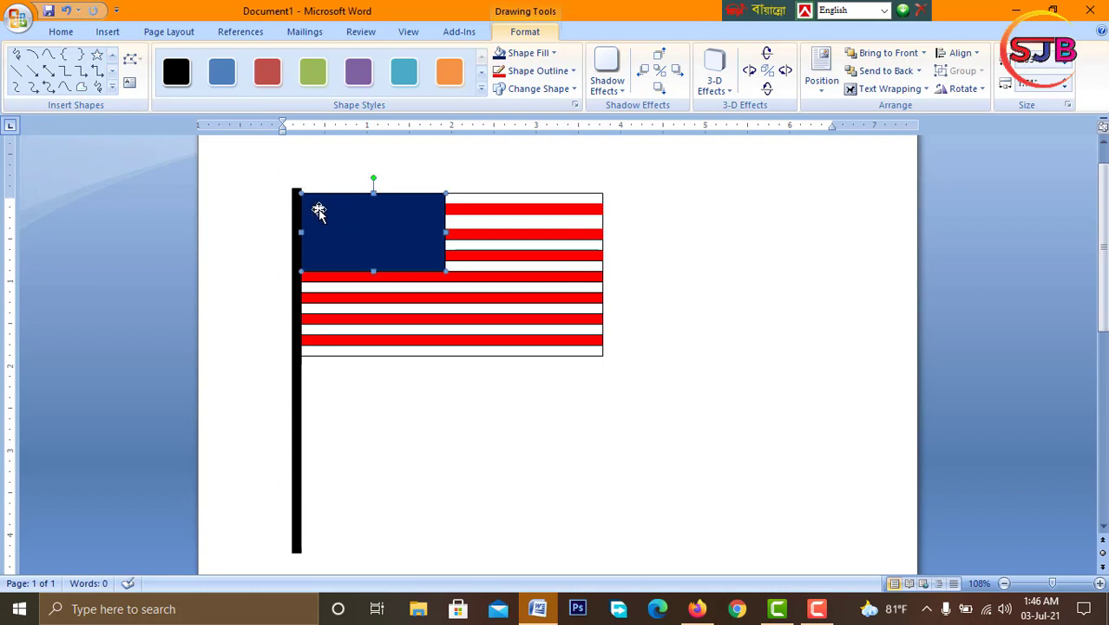
click(96, 54)
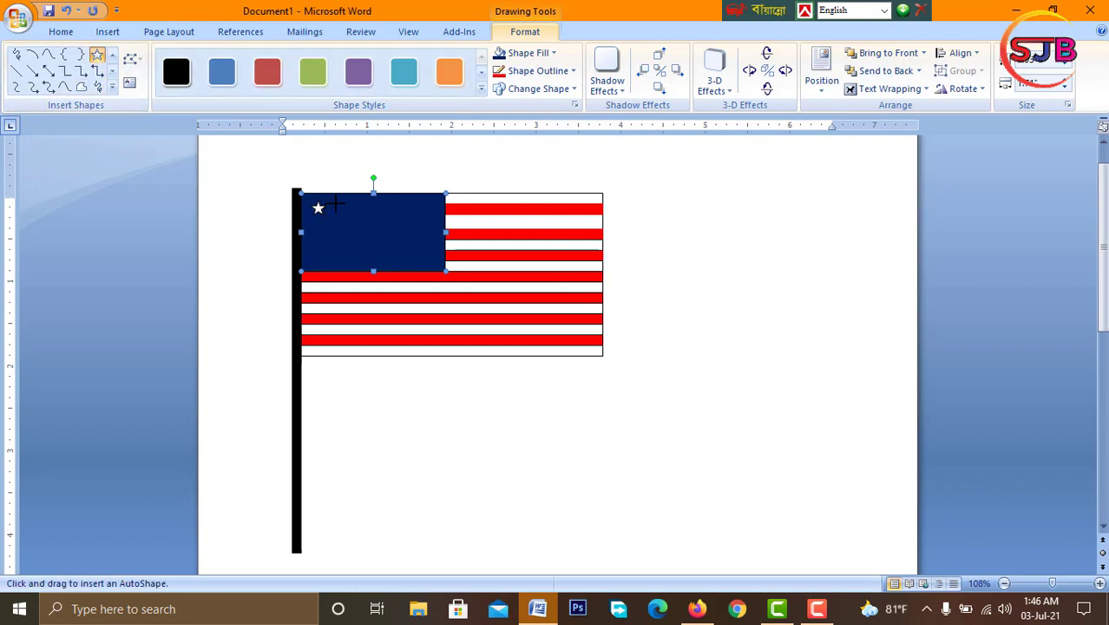
drag(336, 202, 354, 221)
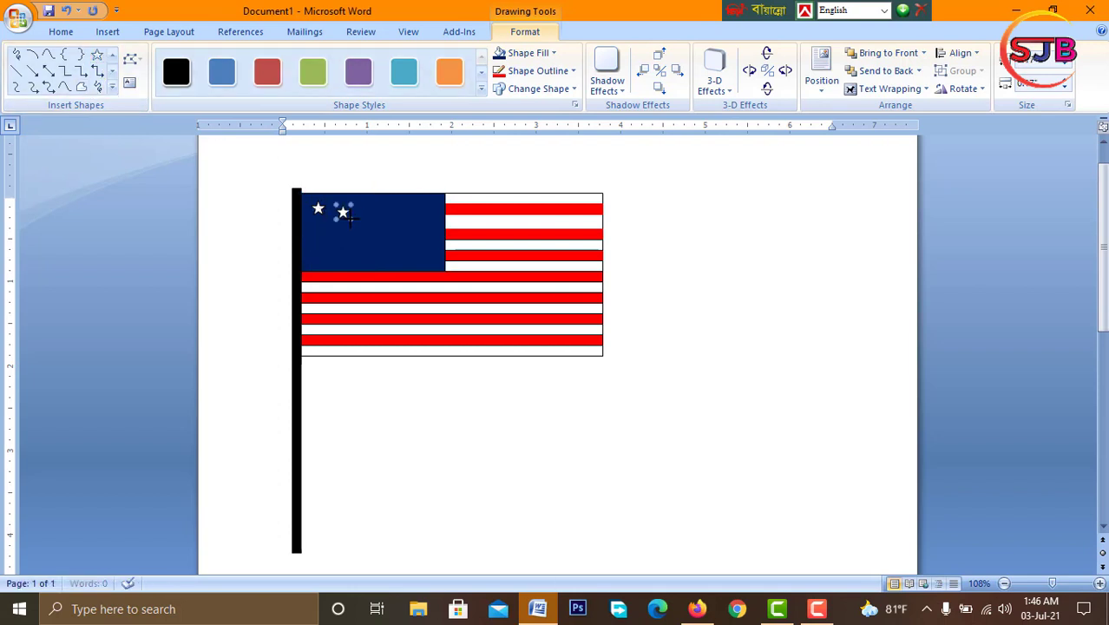
click(96, 53)
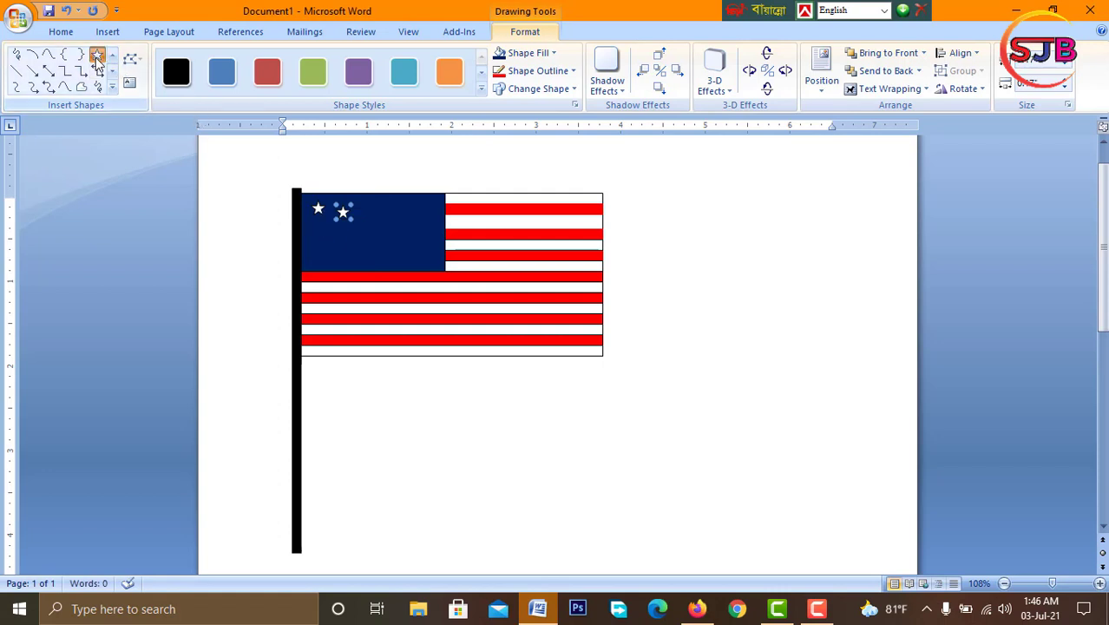
drag(318, 220, 338, 239)
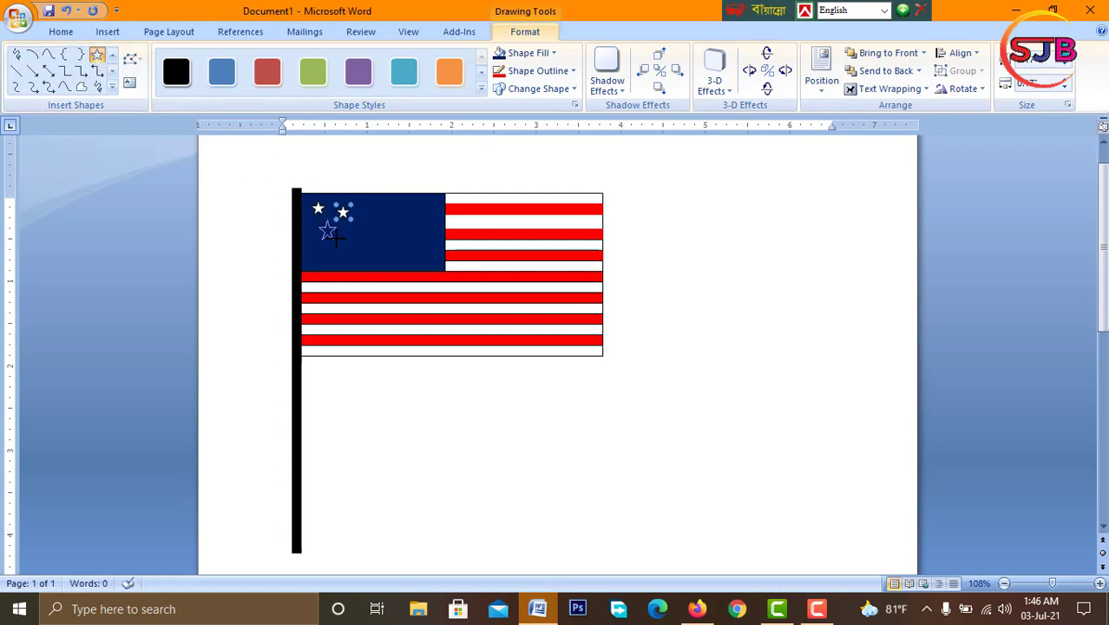
click(97, 54)
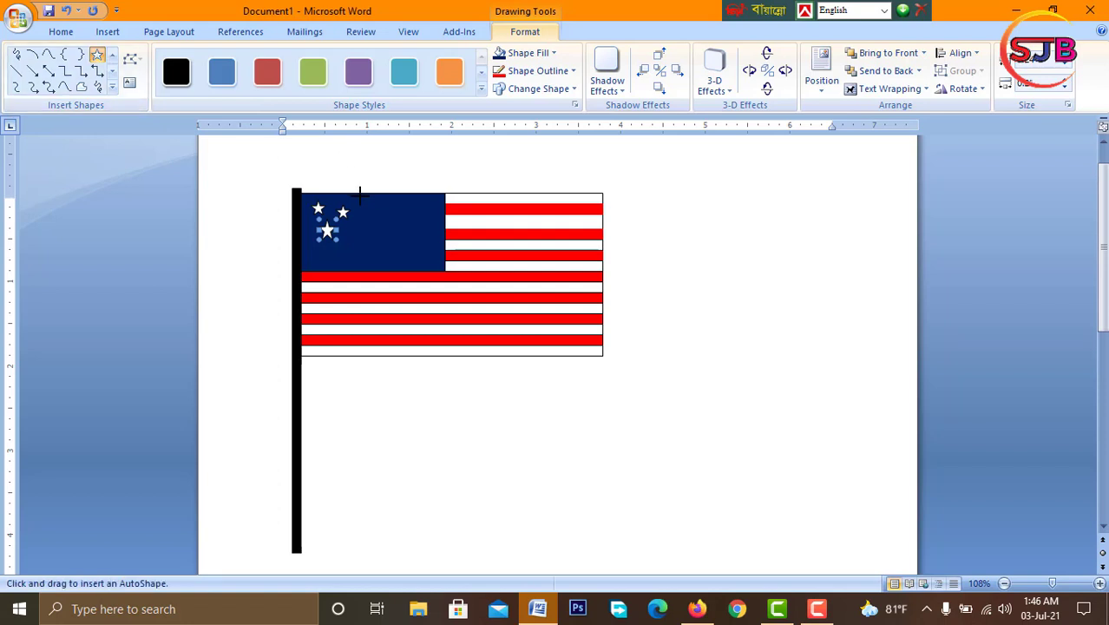
drag(376, 211, 379, 214)
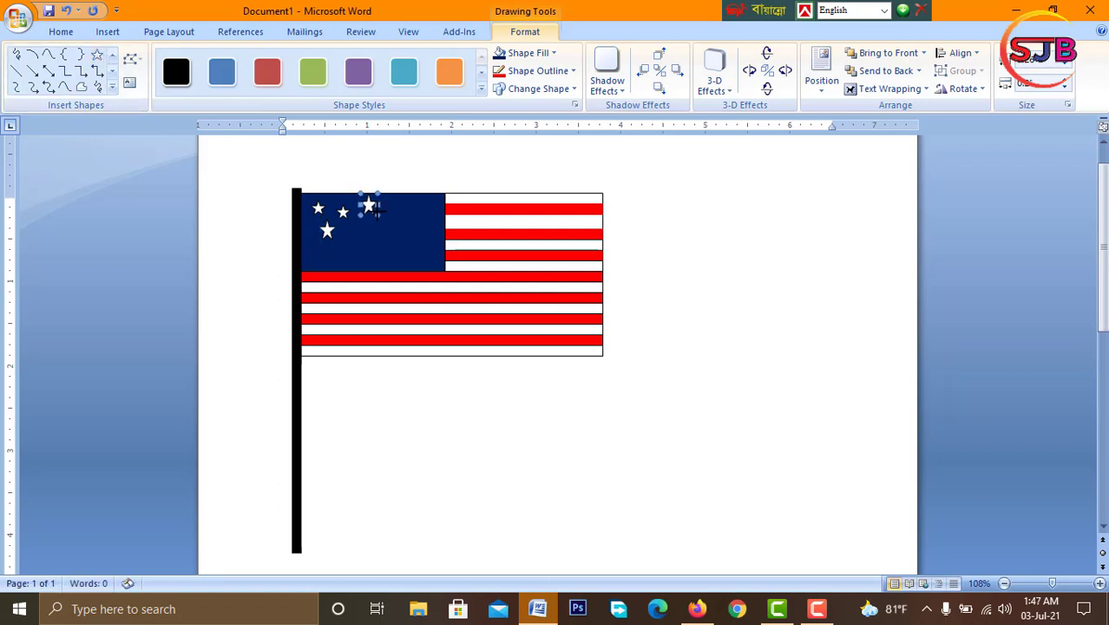
click(103, 55)
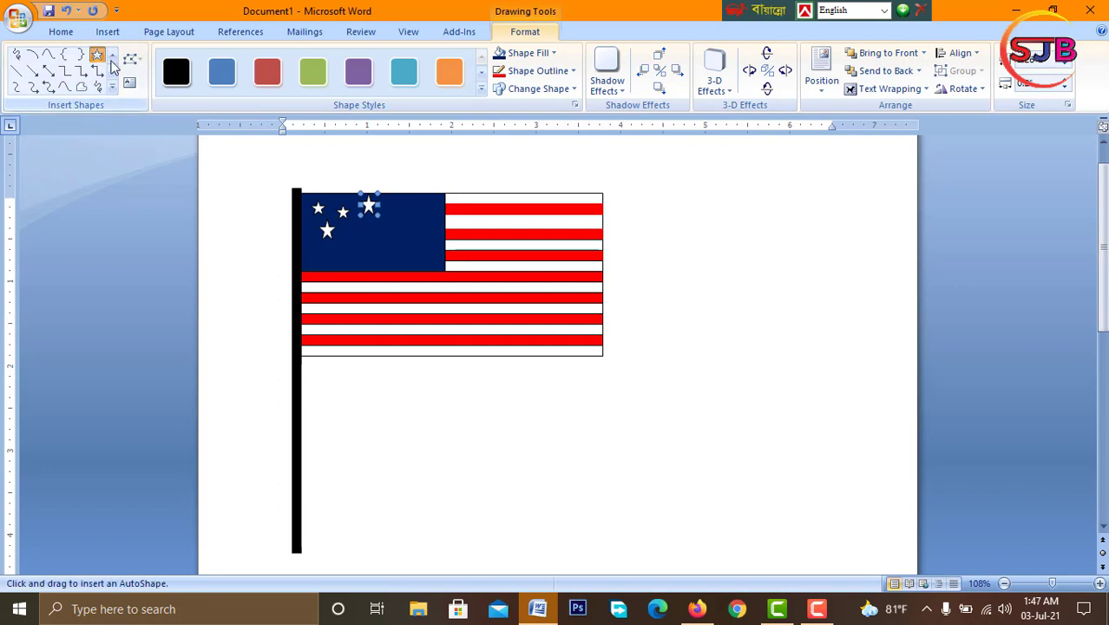
click(365, 230)
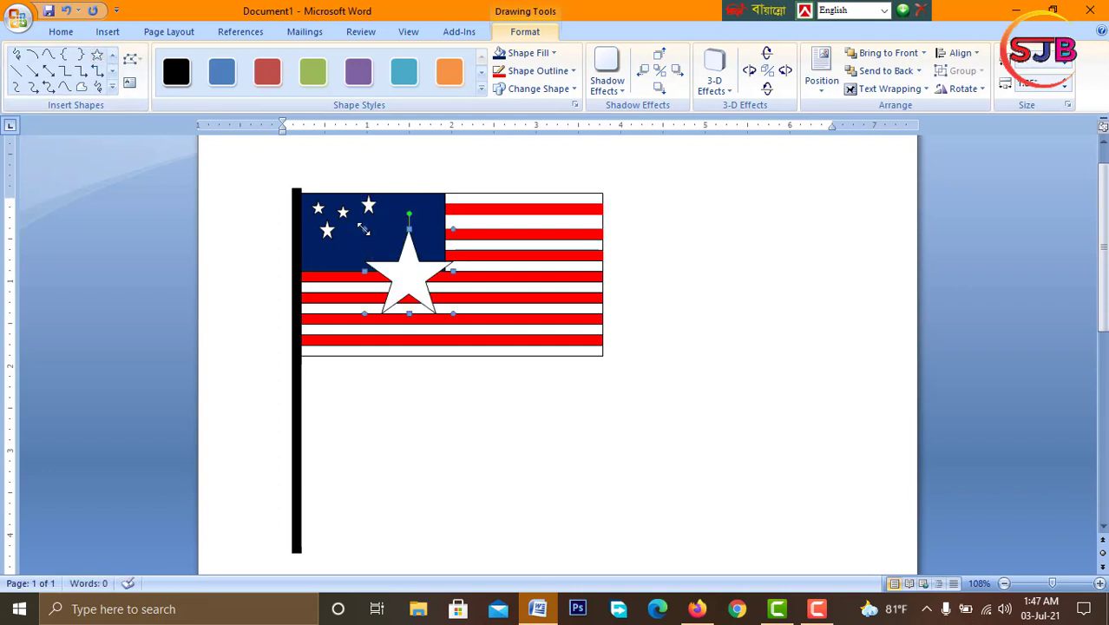
mouse_move(364, 228)
mouse_down()
mouse_move(420, 287)
mouse_move(360, 236)
mouse_up()
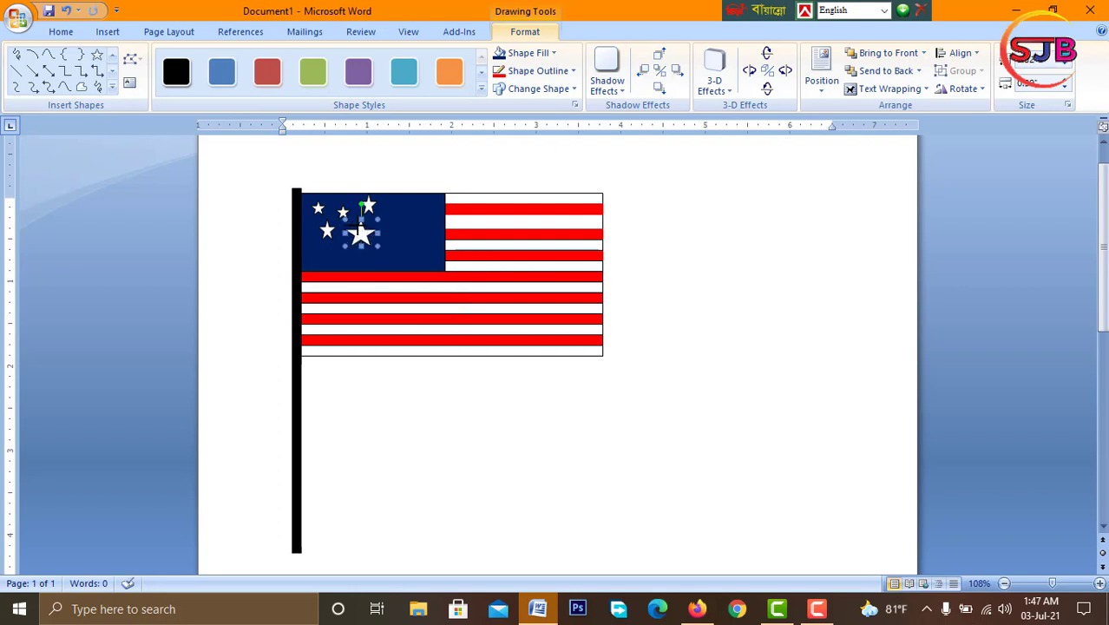
mouse_move(363, 233)
mouse_down()
mouse_move(372, 238)
mouse_move(350, 229)
mouse_up()
Add four more small stars across the canton's middle and bottom rows, making nine.
click(96, 53)
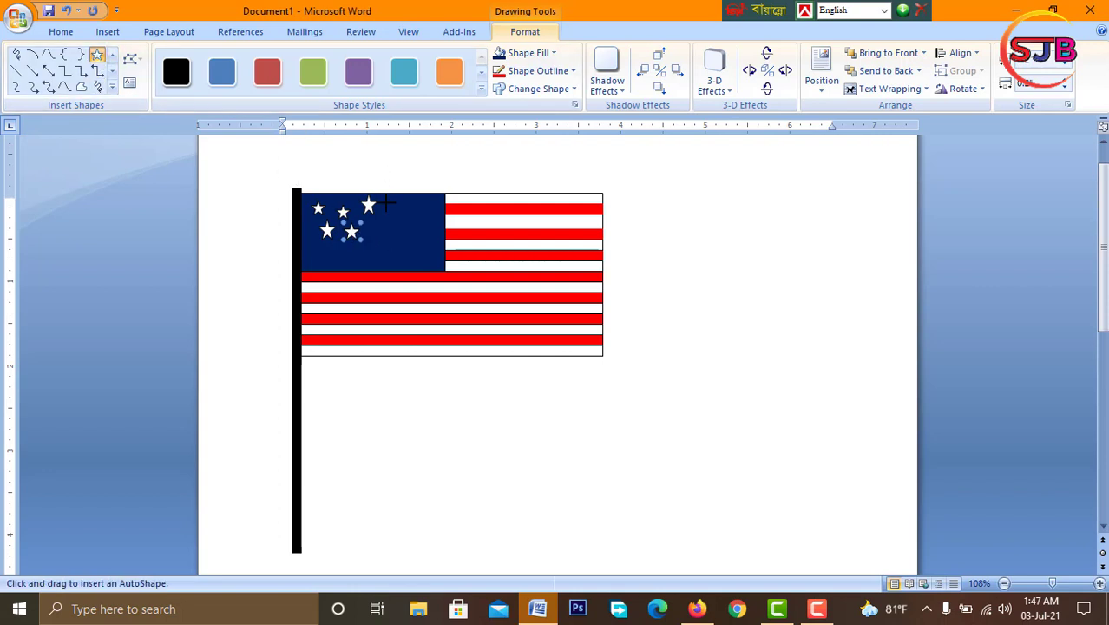
drag(406, 228, 409, 232)
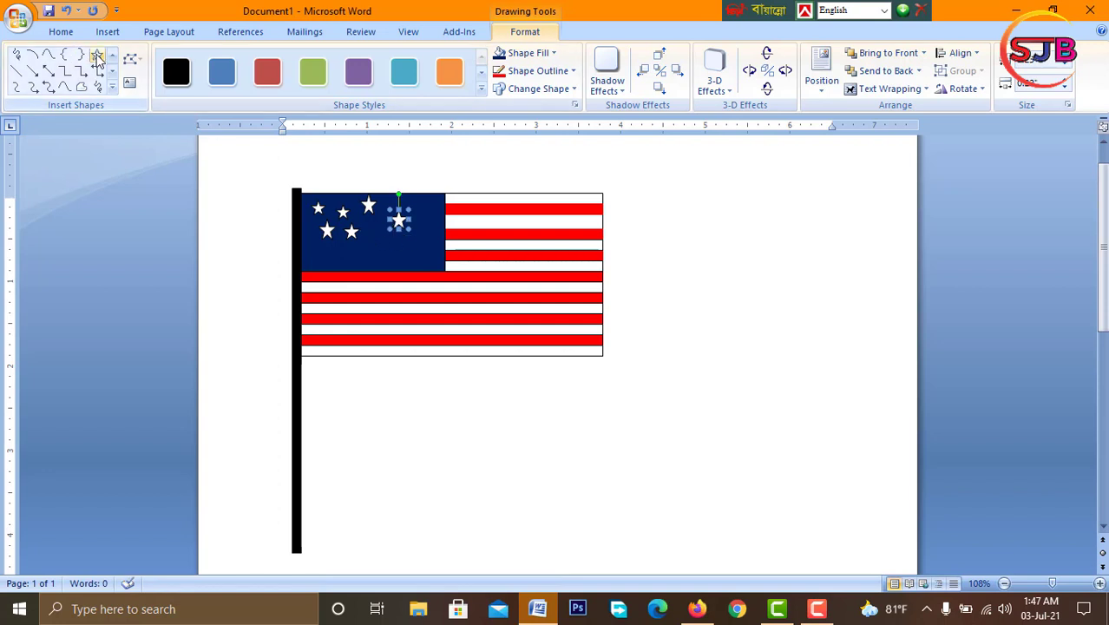
click(96, 54)
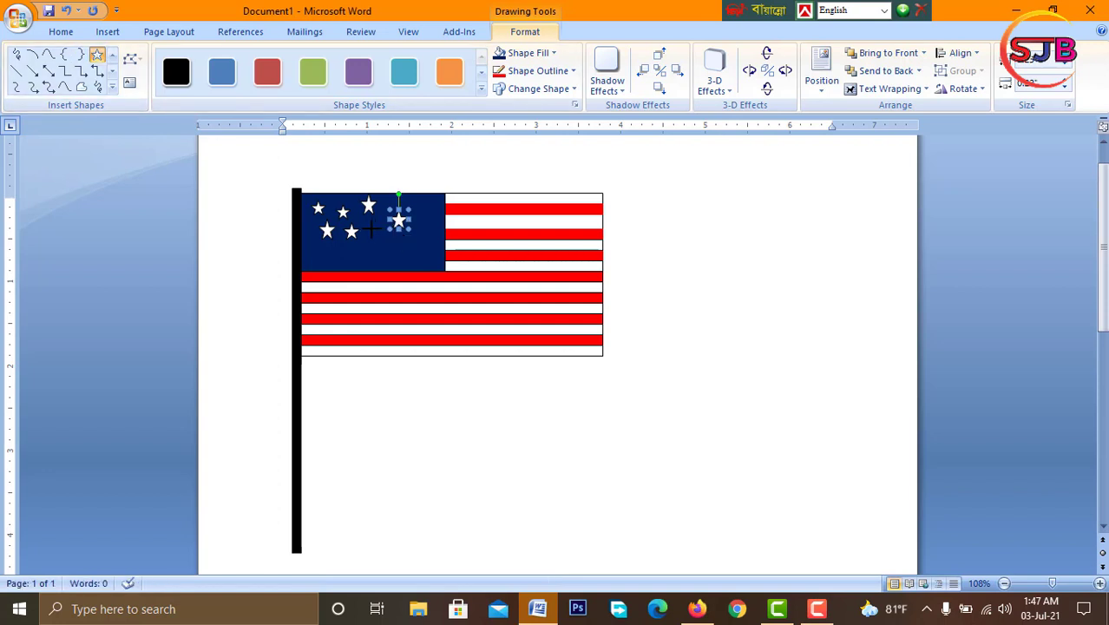
drag(383, 246, 363, 220)
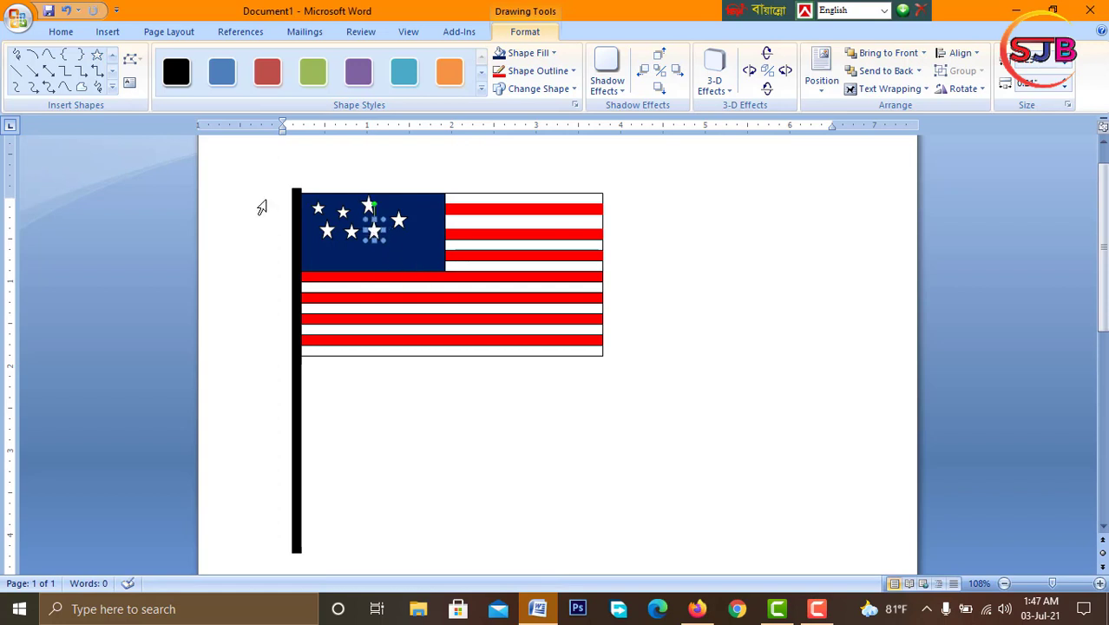
click(316, 249)
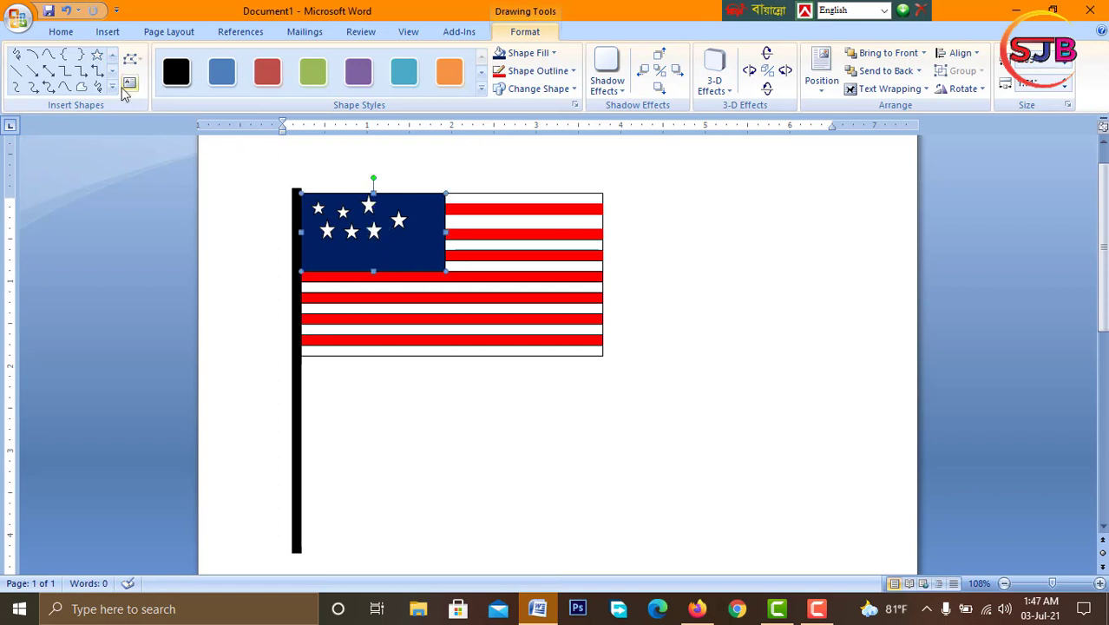
click(96, 54)
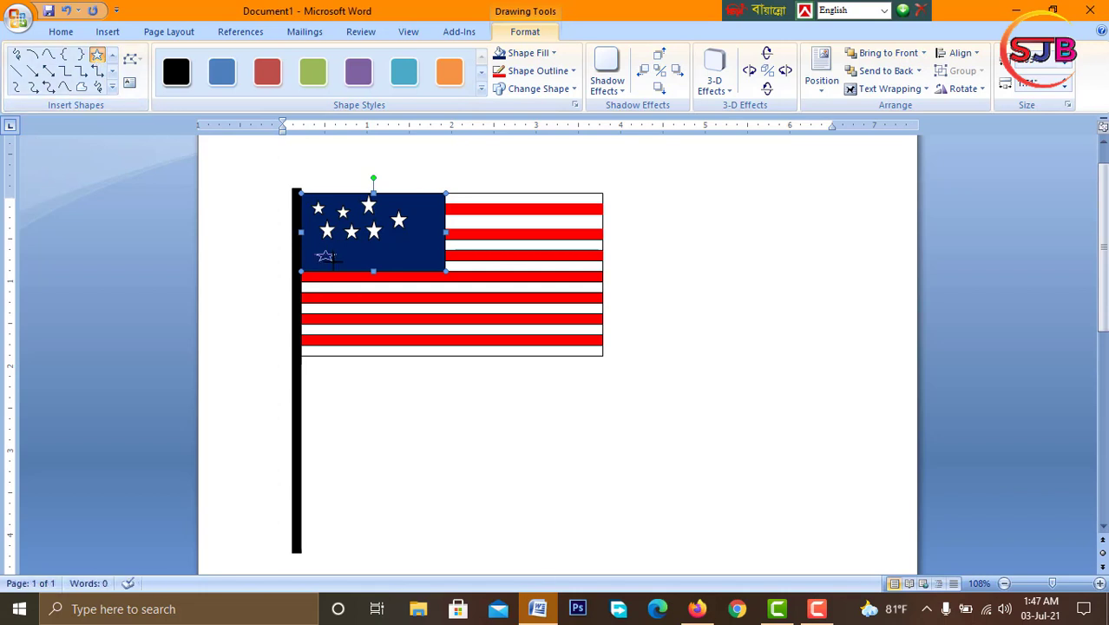
mouse_move(333, 262)
mouse_down()
mouse_move(338, 272)
mouse_move(319, 256)
mouse_up()
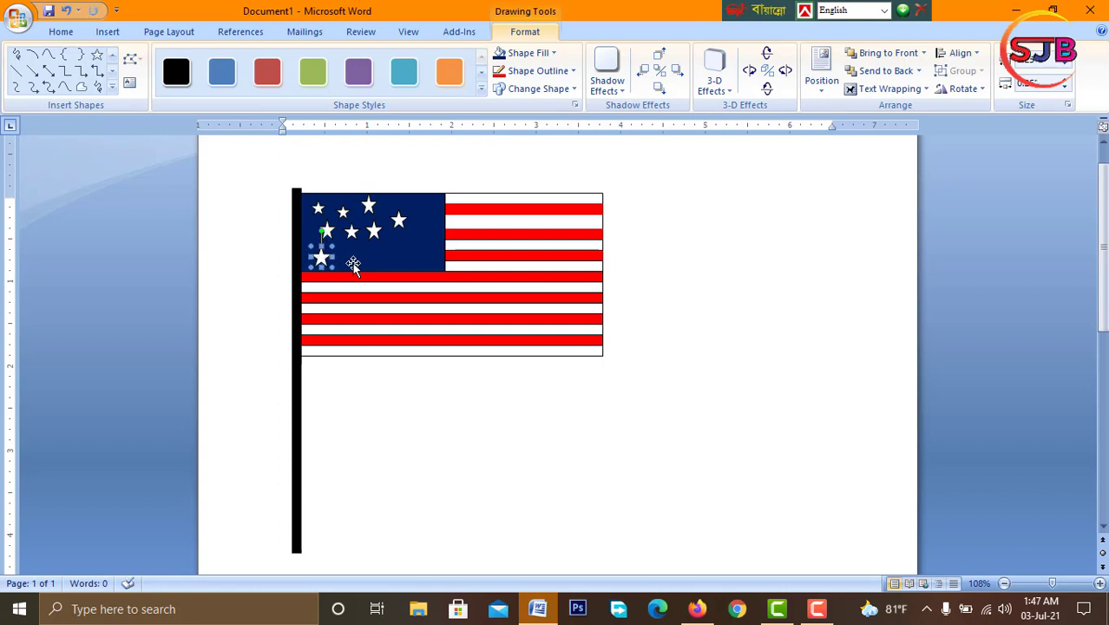
click(96, 55)
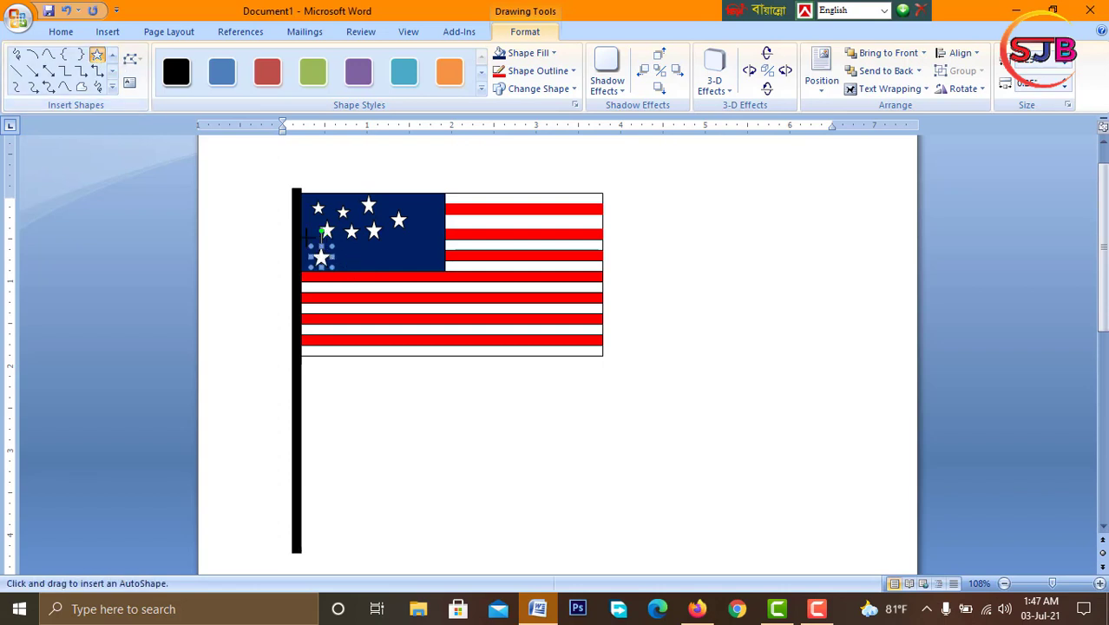
mouse_move(348, 249)
mouse_down()
mouse_move(367, 266)
mouse_move(344, 255)
mouse_up()
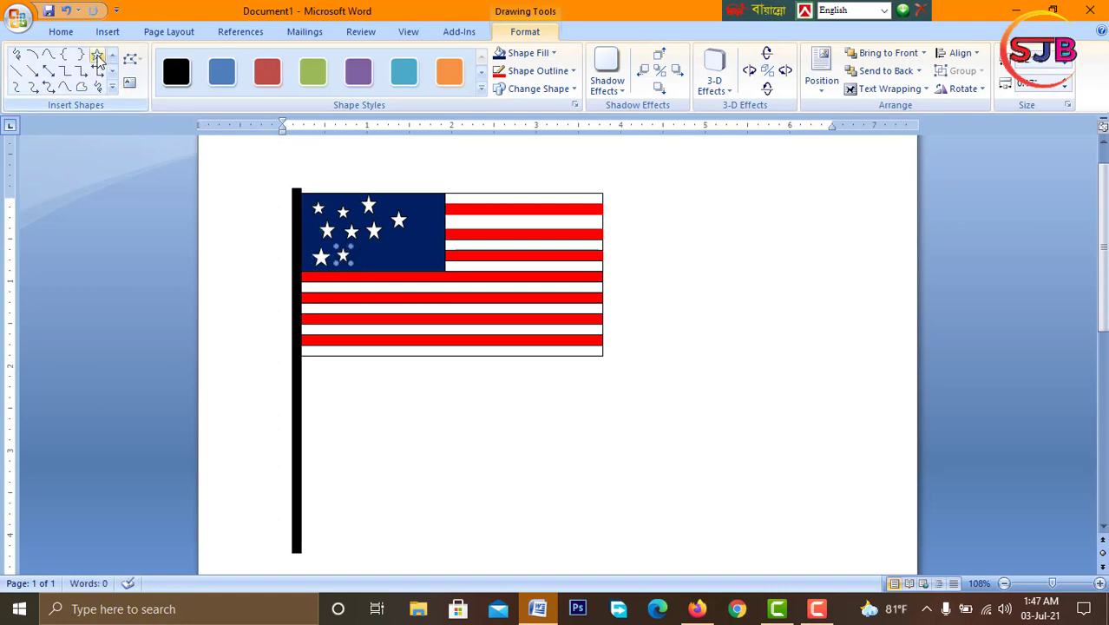
Add five more small white stars at the canton's right end, middle and upper left.
click(96, 55)
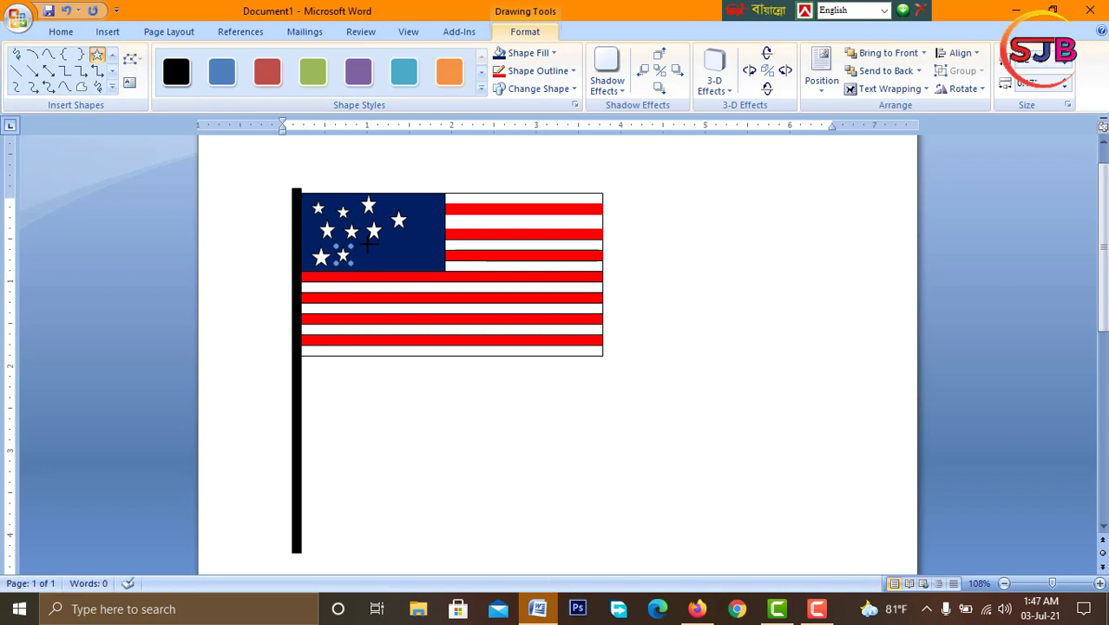
drag(366, 245, 381, 263)
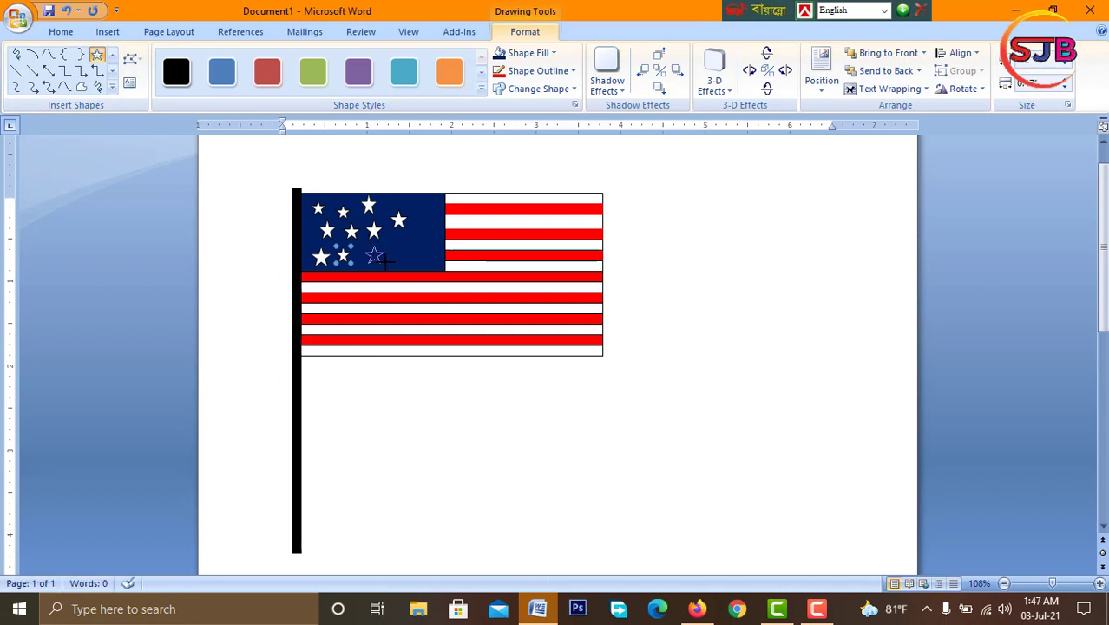
click(97, 54)
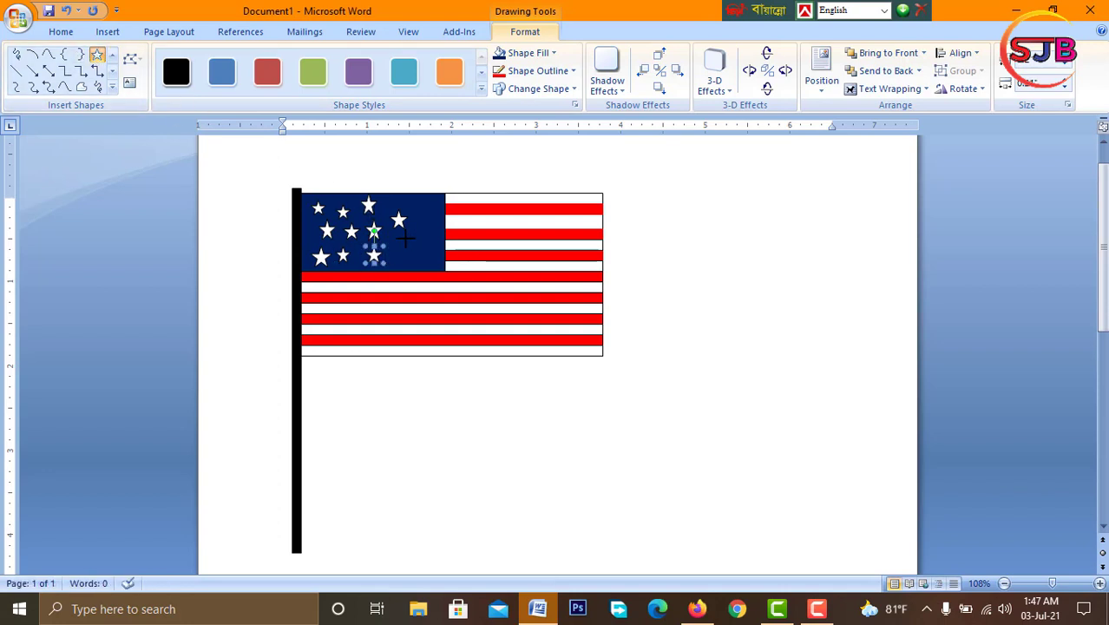
drag(407, 240, 432, 264)
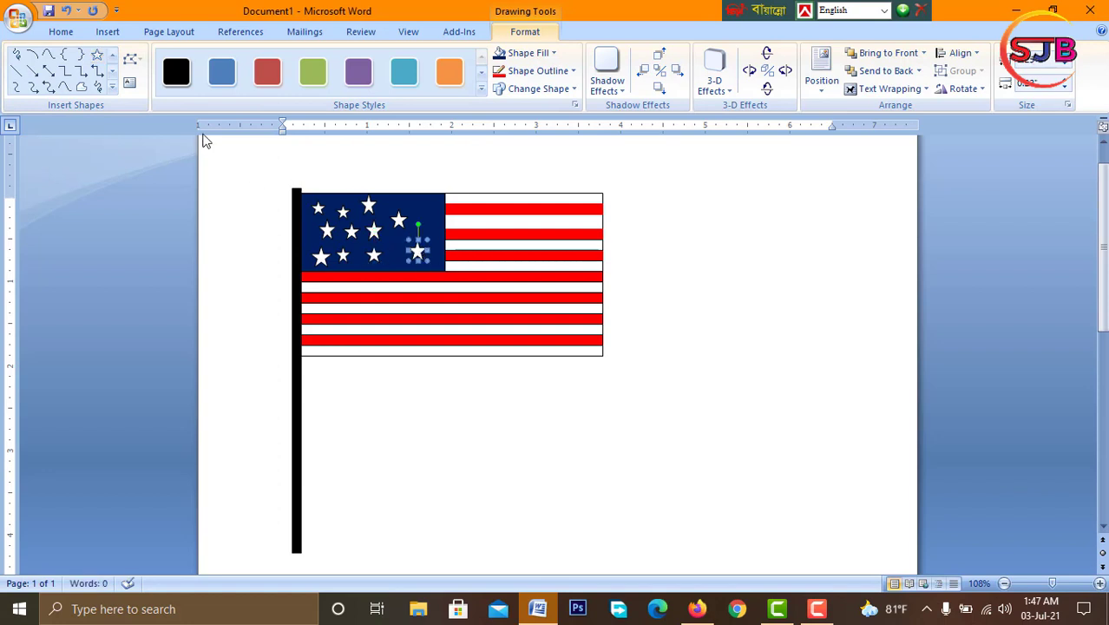
click(96, 55)
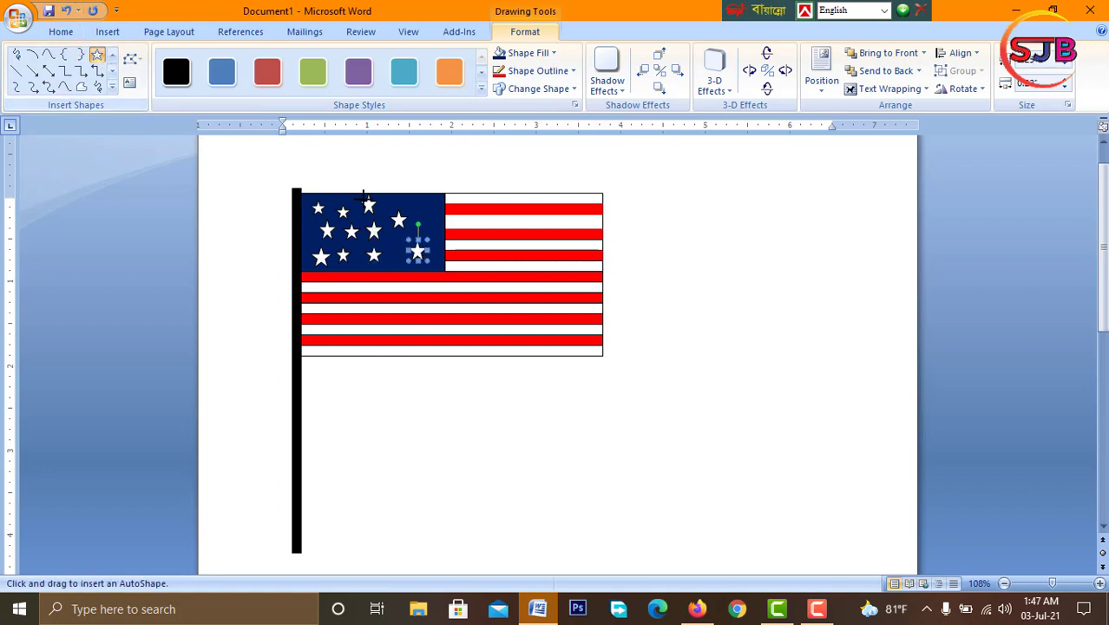
drag(415, 200, 435, 221)
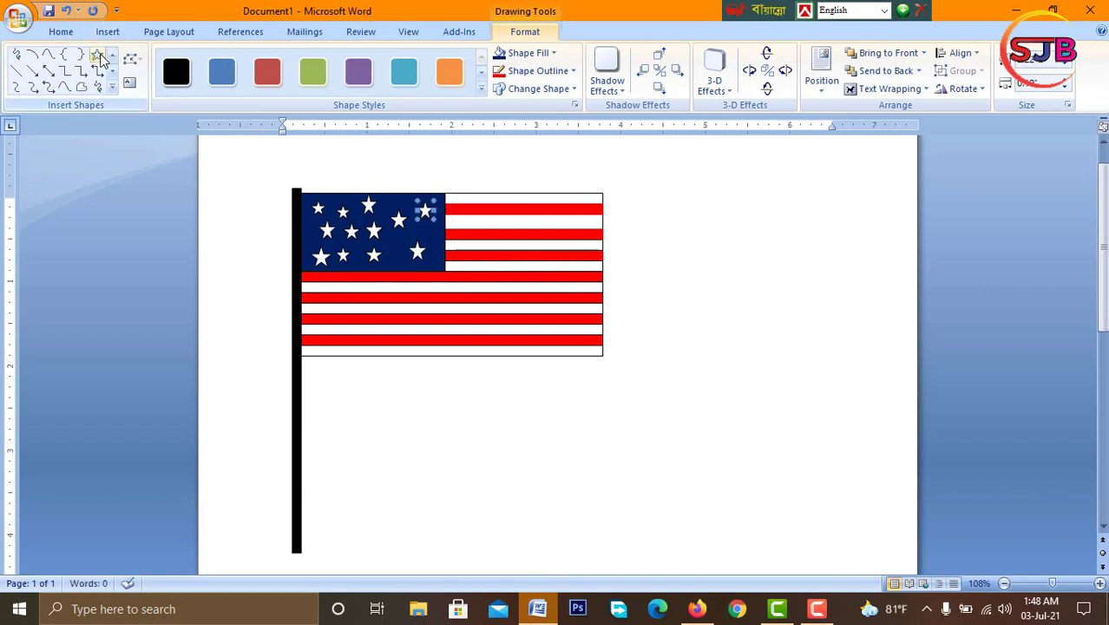
click(97, 55)
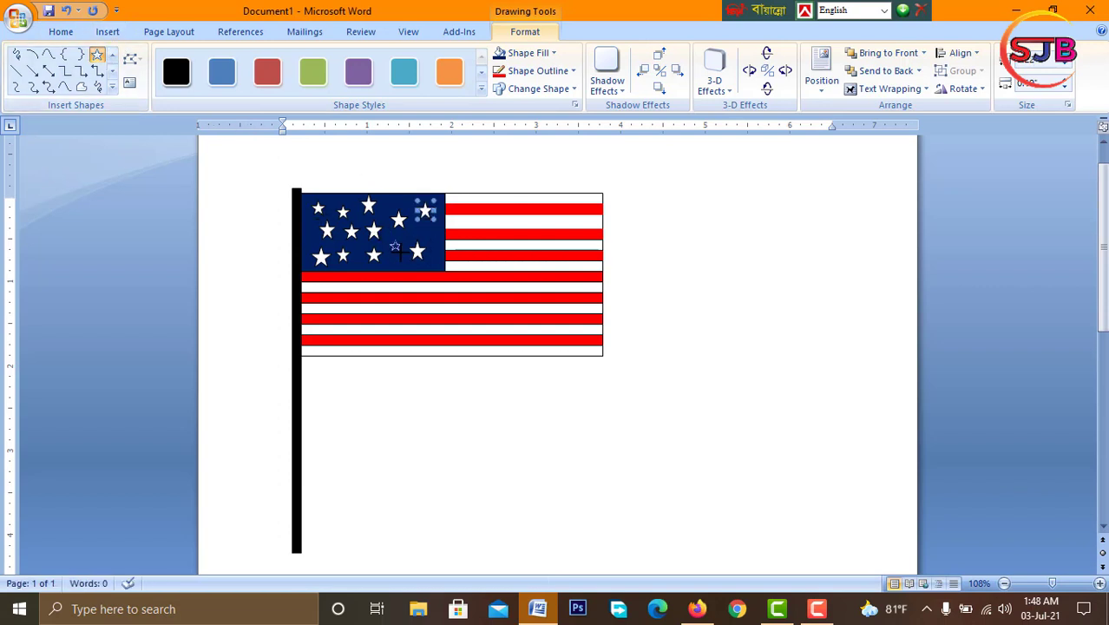
drag(389, 240, 400, 252)
click(96, 54)
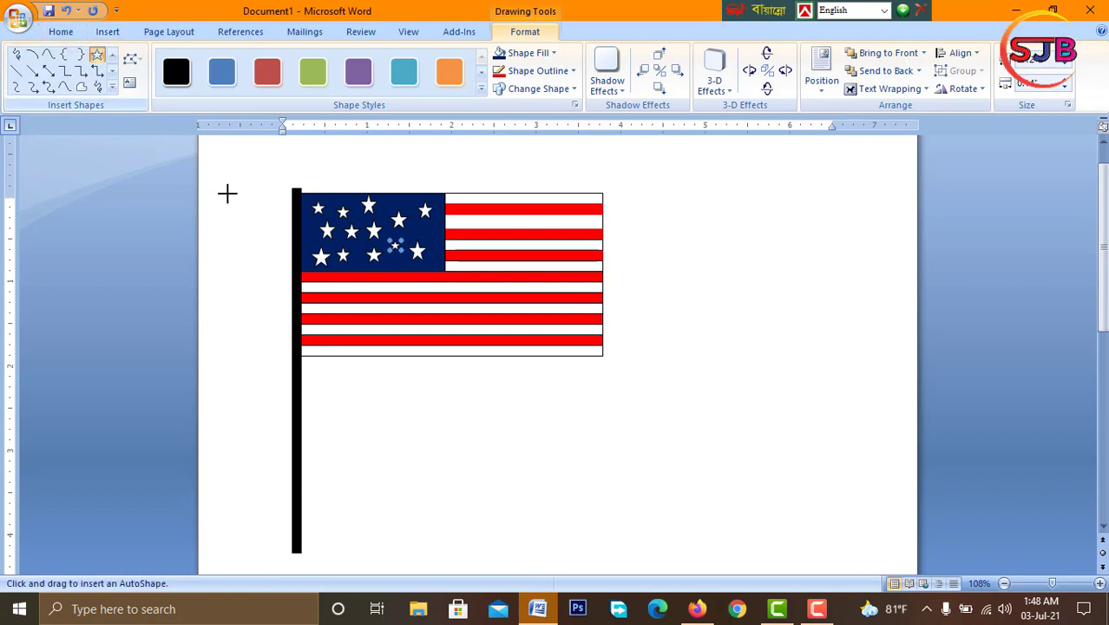
drag(307, 222, 320, 234)
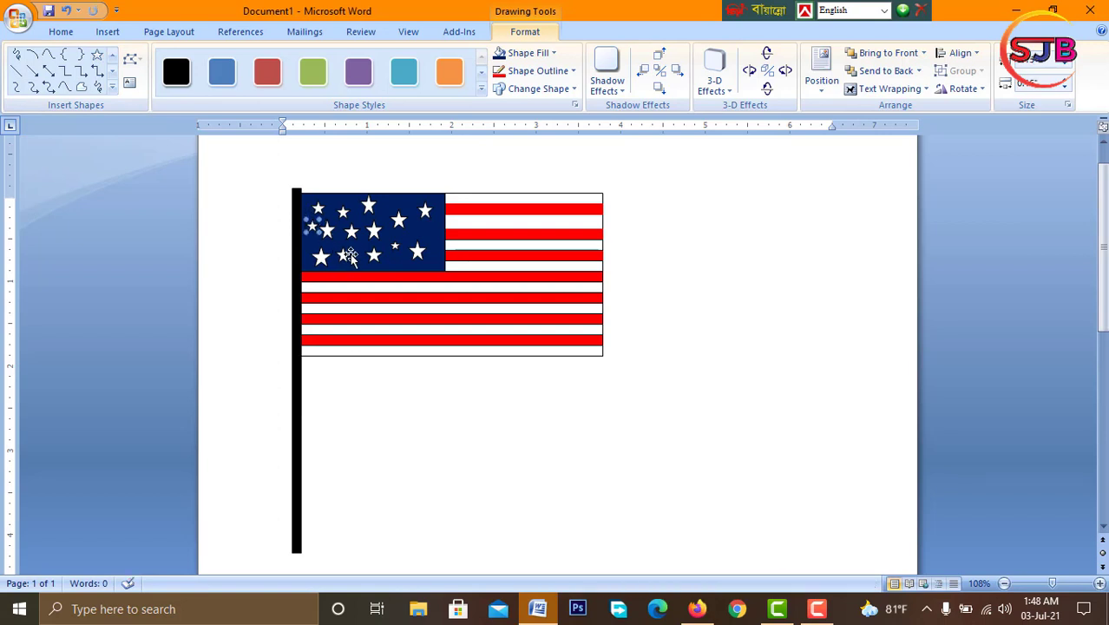
Draw three more small stars in the remaining gaps, about seventeen in total.
click(96, 57)
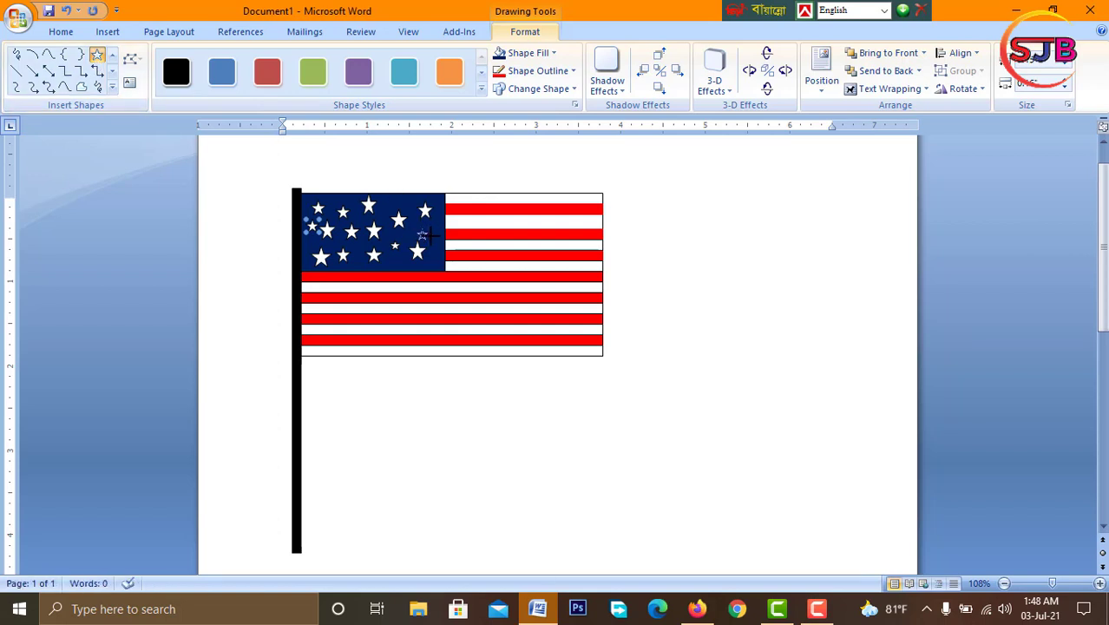
drag(417, 227, 434, 243)
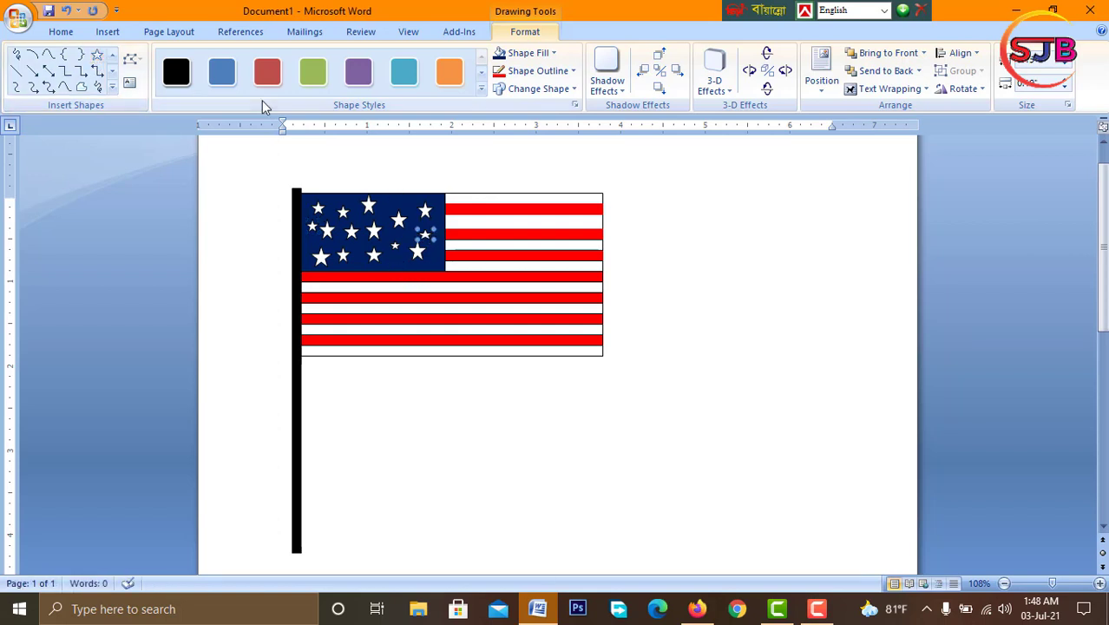
click(97, 57)
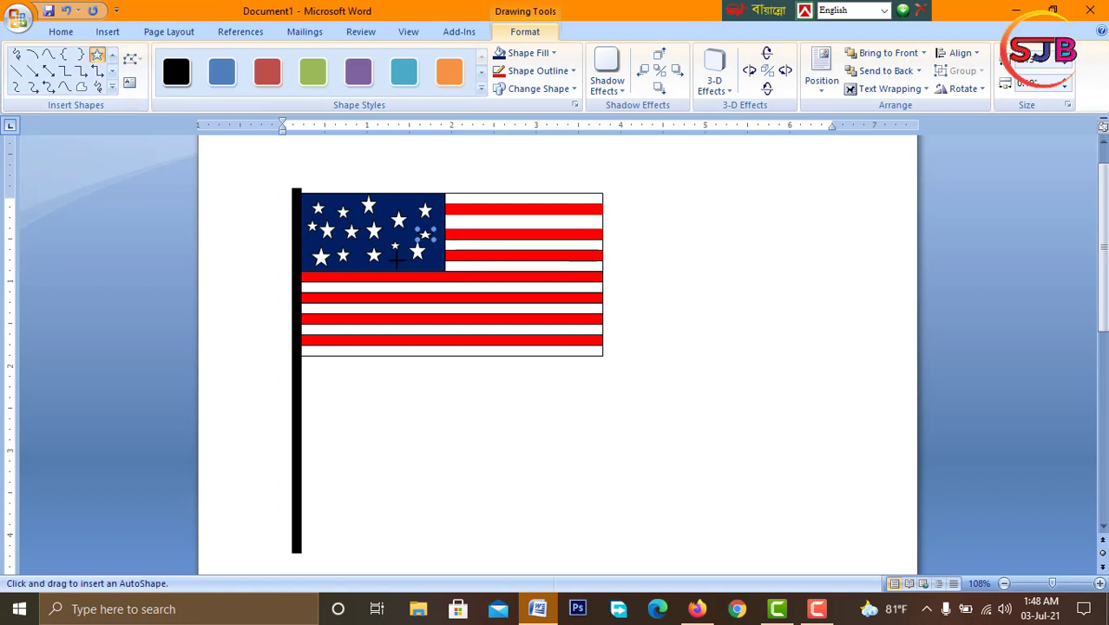
drag(395, 248, 405, 265)
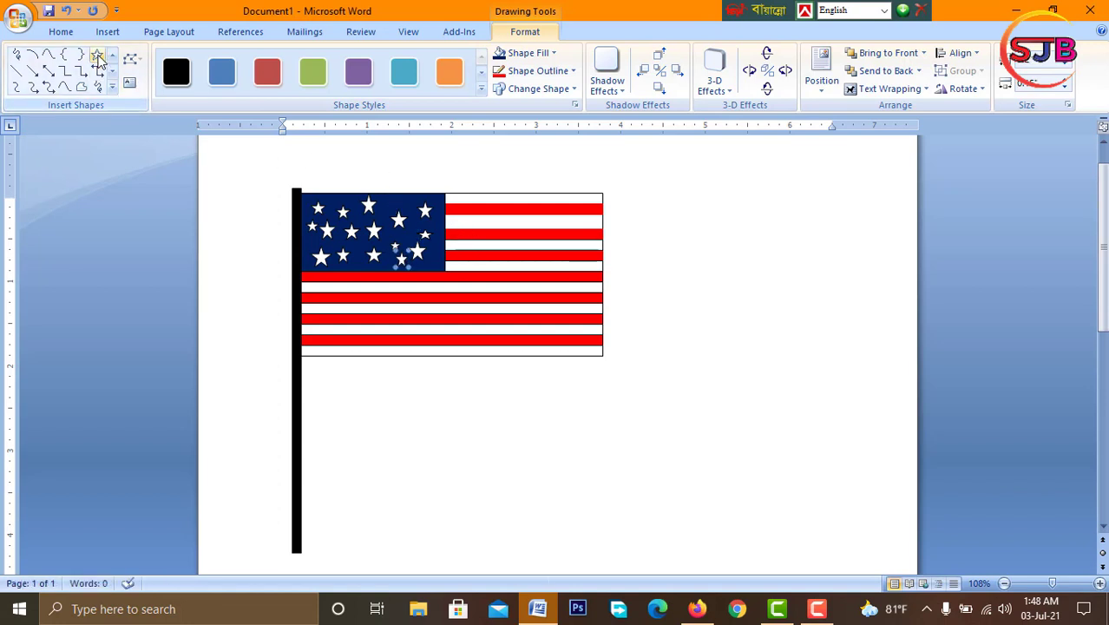
click(97, 56)
drag(387, 191, 399, 207)
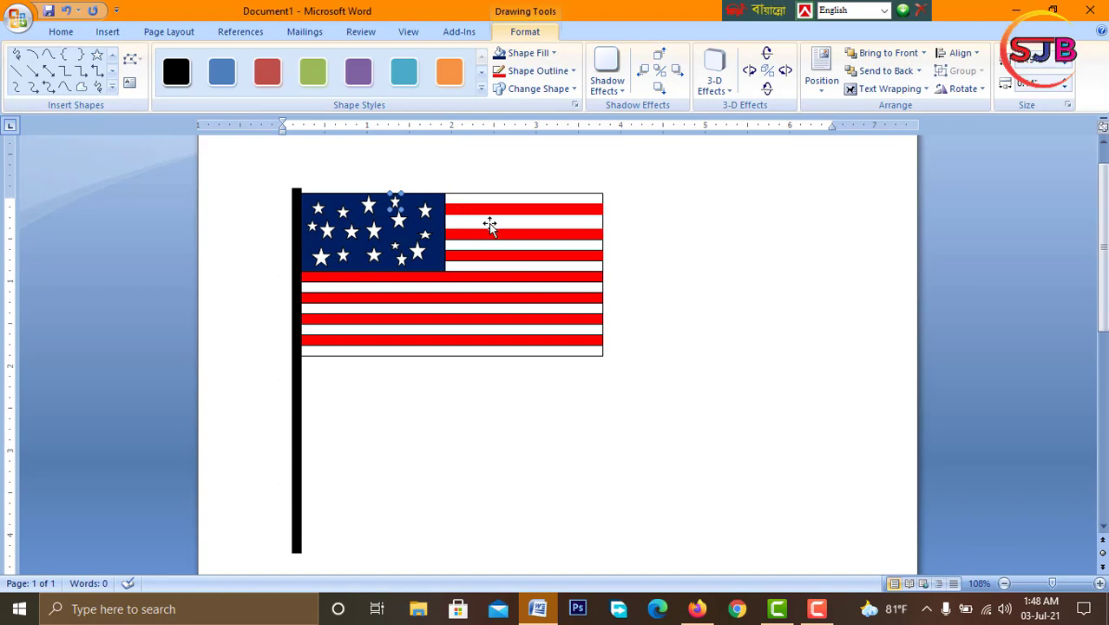
Type the centred caption 'United State Of Amerika' below the flag and select that line.
click(646, 229)
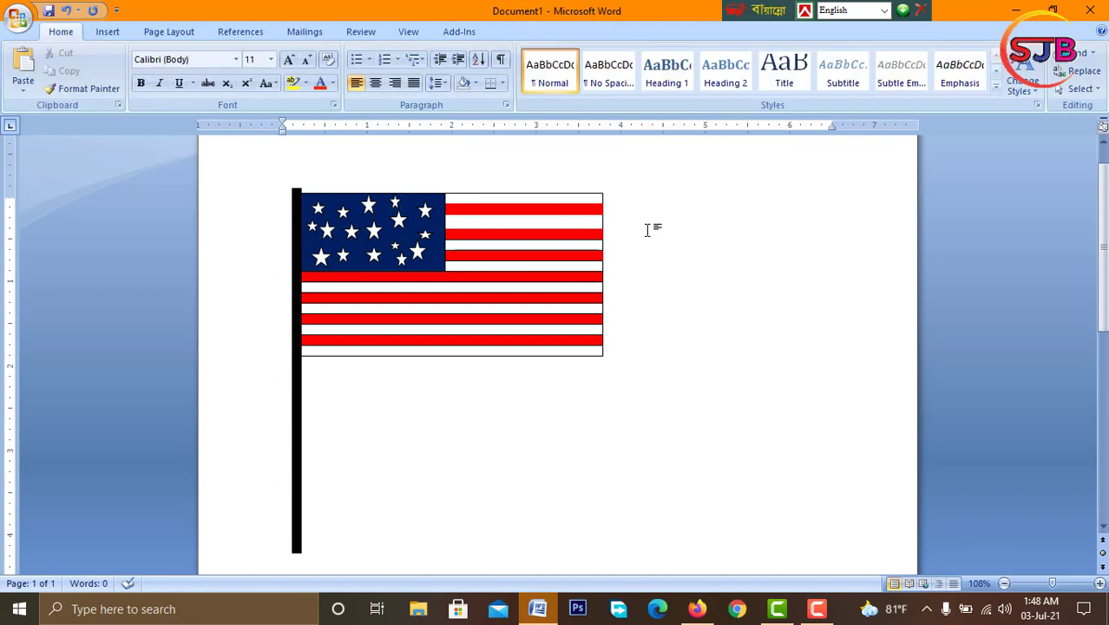
double_click(540, 465)
text(U)
text(nite)
text(d)
text( Sta)
text(te )
text(O)
text(f Am)
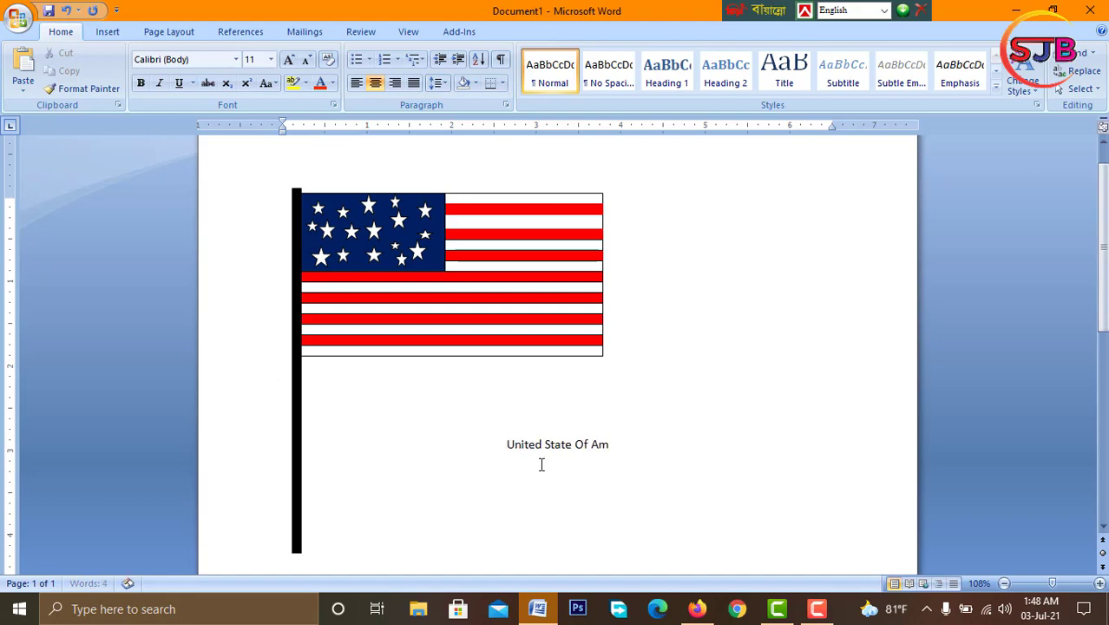
text(erika)
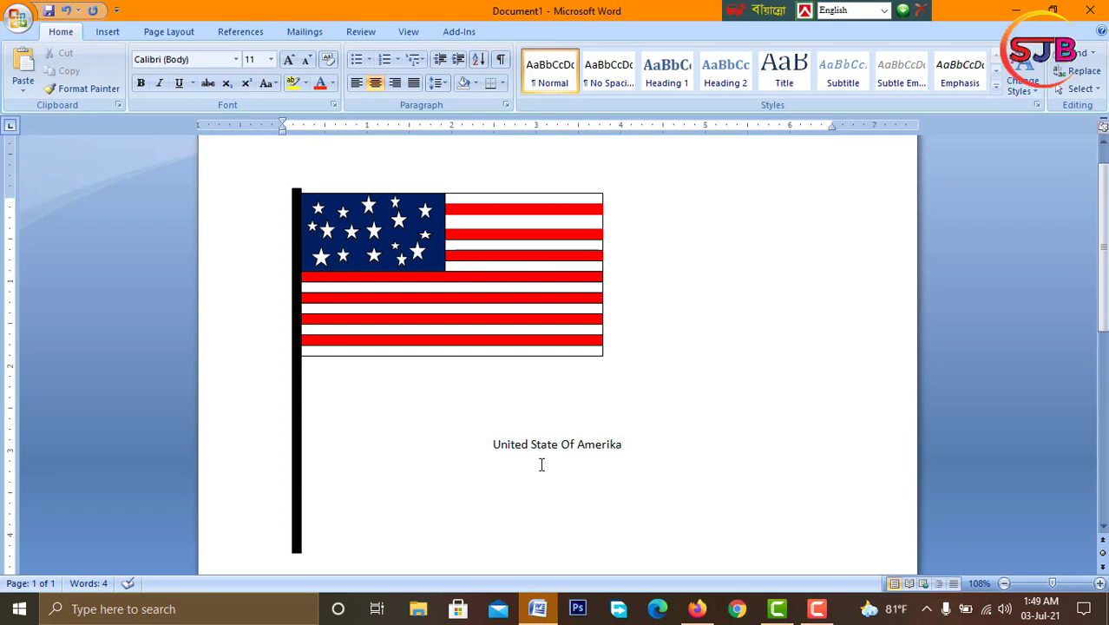
drag(499, 444, 565, 427)
key(Left)
key(shift+End)
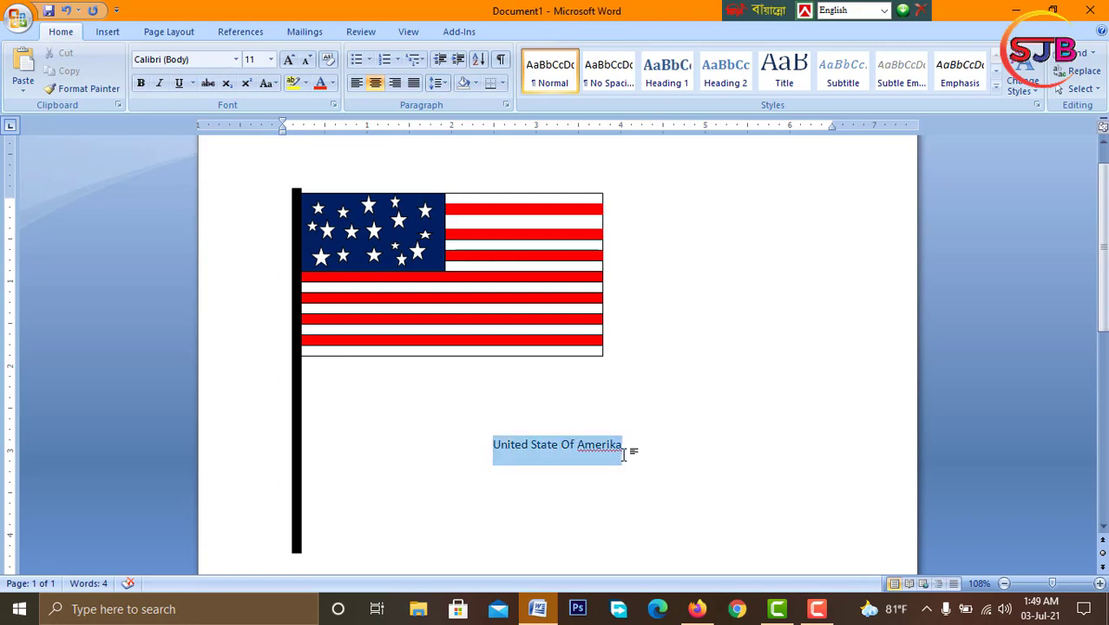
Enlarge the caption to 25 pt and make it bold.
drag(623, 455, 629, 453)
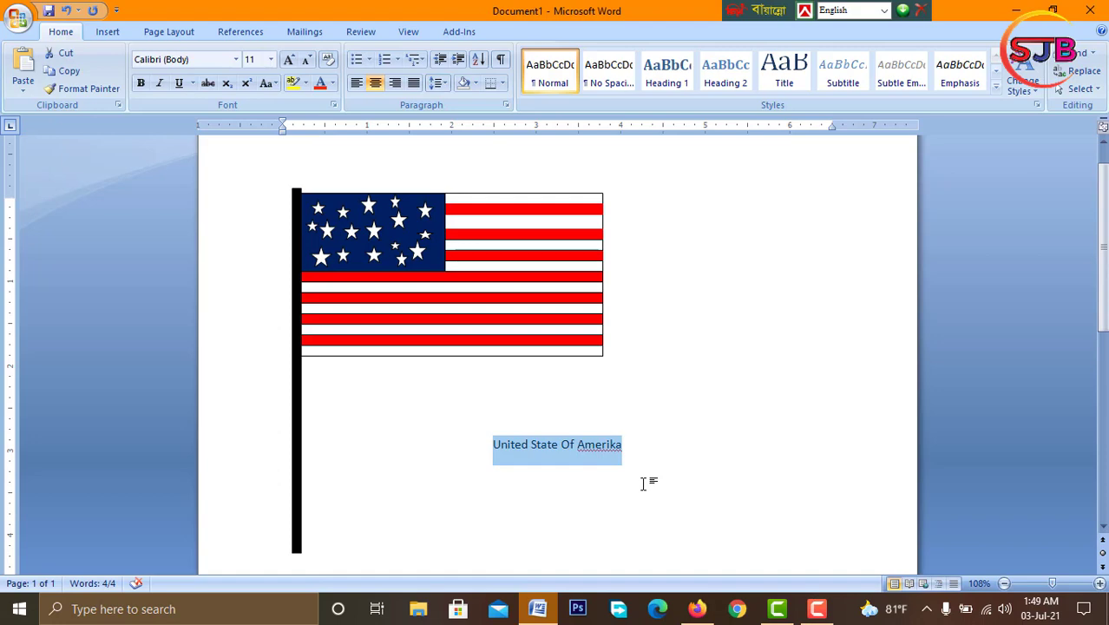
key(ctrl+bracketright)
key(ctrl+bracketright)
key(ctrl+bracketright)
key(ctrl+bracketright)
key(ctrl+bracketright)
key(ctrl+bracketright)
key(ctrl+bracketright)
key(ctrl+bracketright)
key(ctrl+bracketright)
key(ctrl+bracketright)
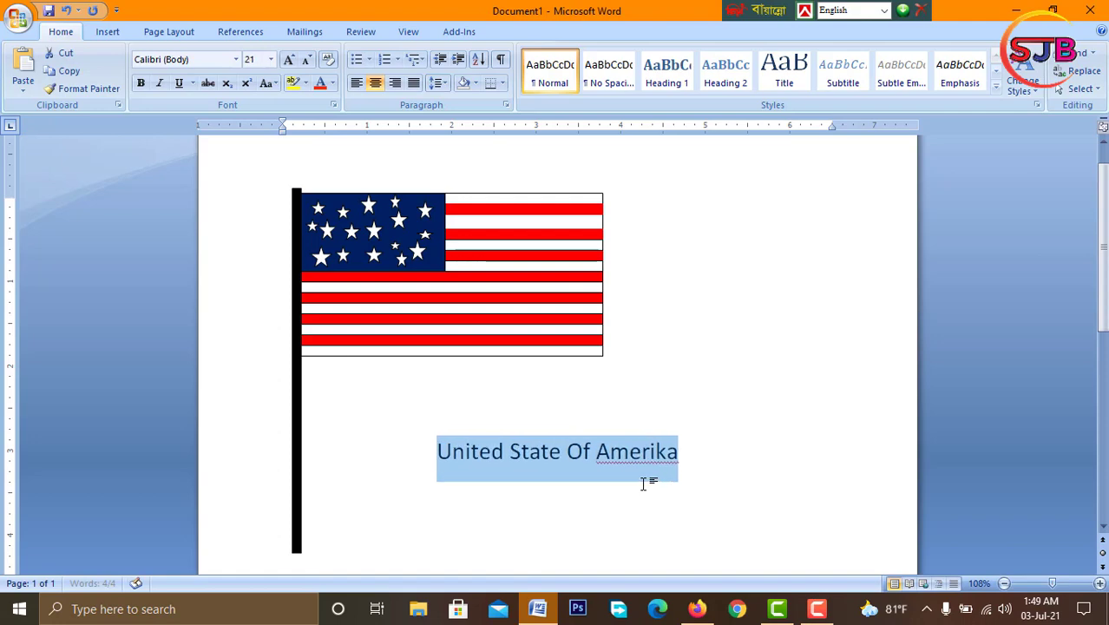
key(ctrl+bracketright)
key(ctrl+bracketright)
key(ctrl+bracketright)
key(ctrl+bracketright)
key(ctrl+b)
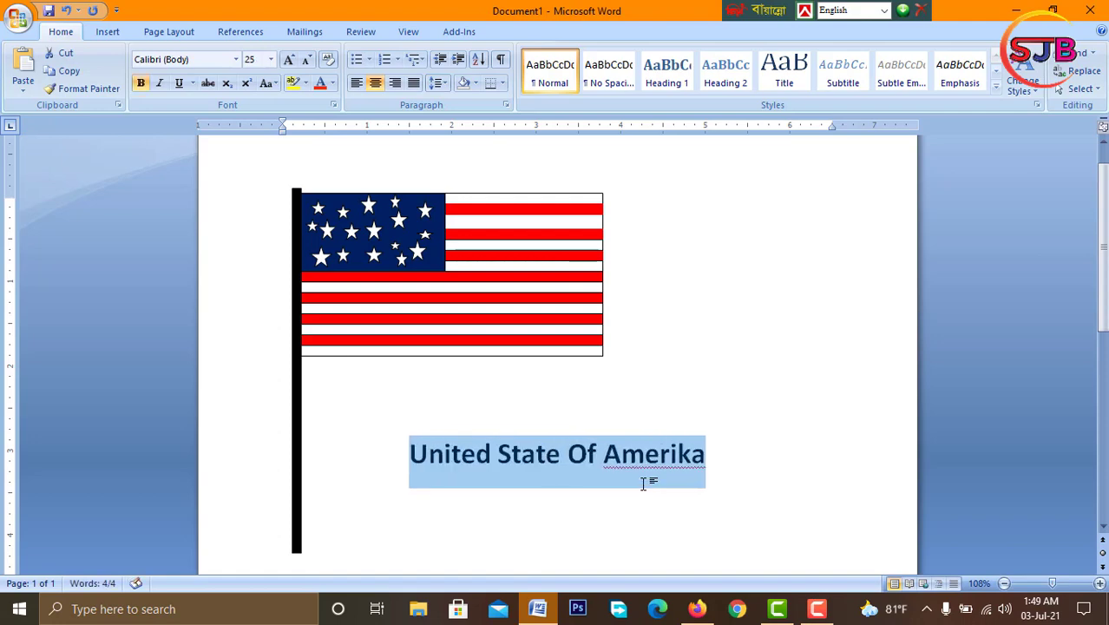
click(751, 473)
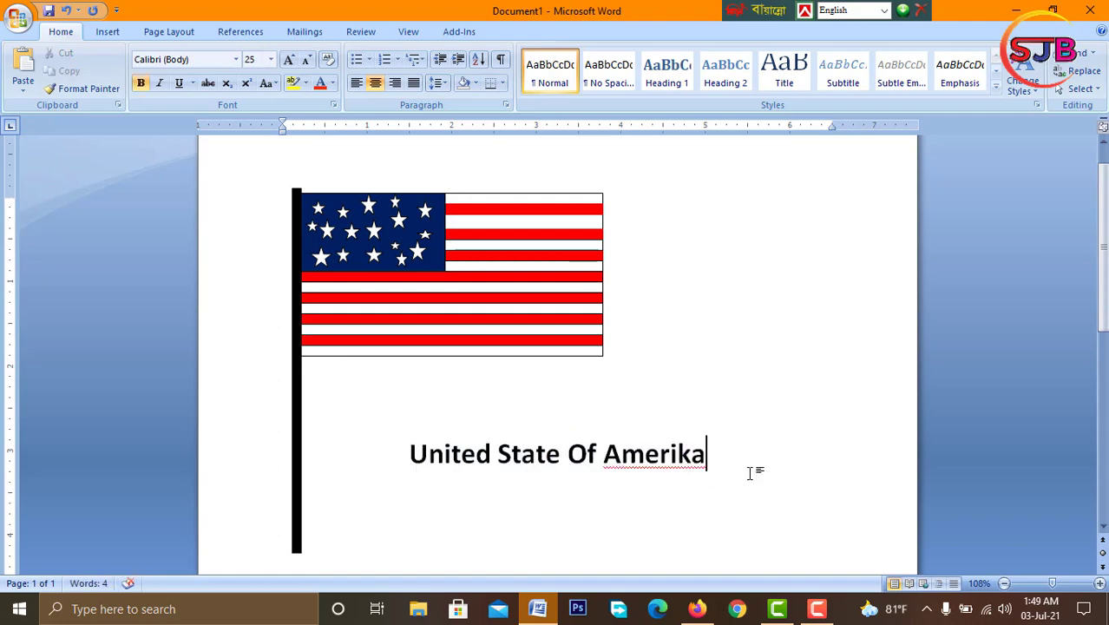
Close Word, saving the document as 'United State Of Amerika'.
click(1091, 9)
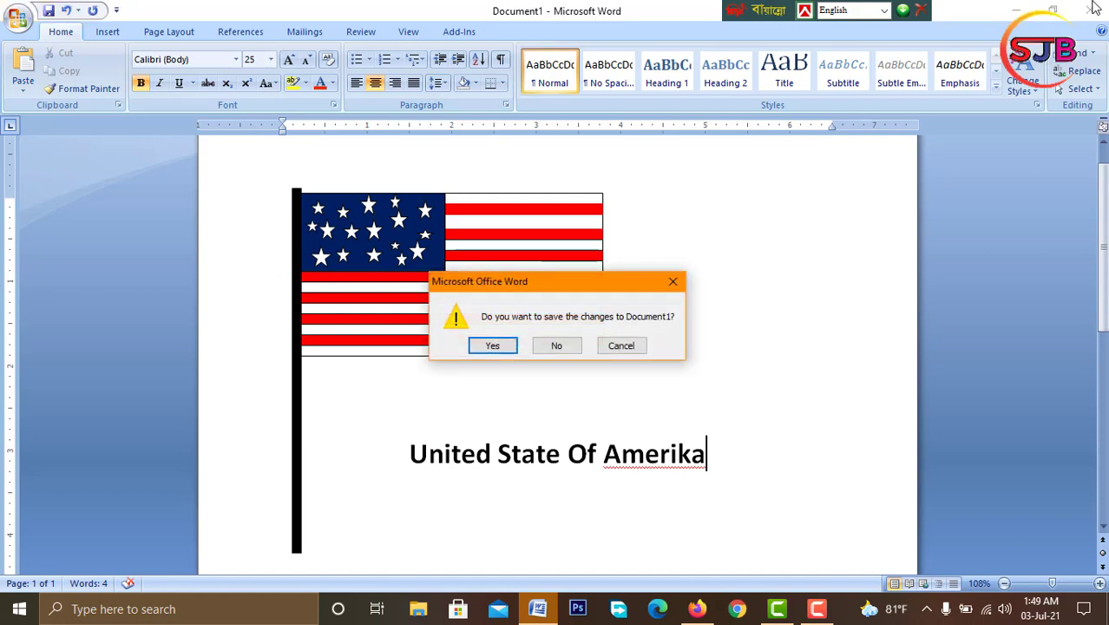
click(491, 346)
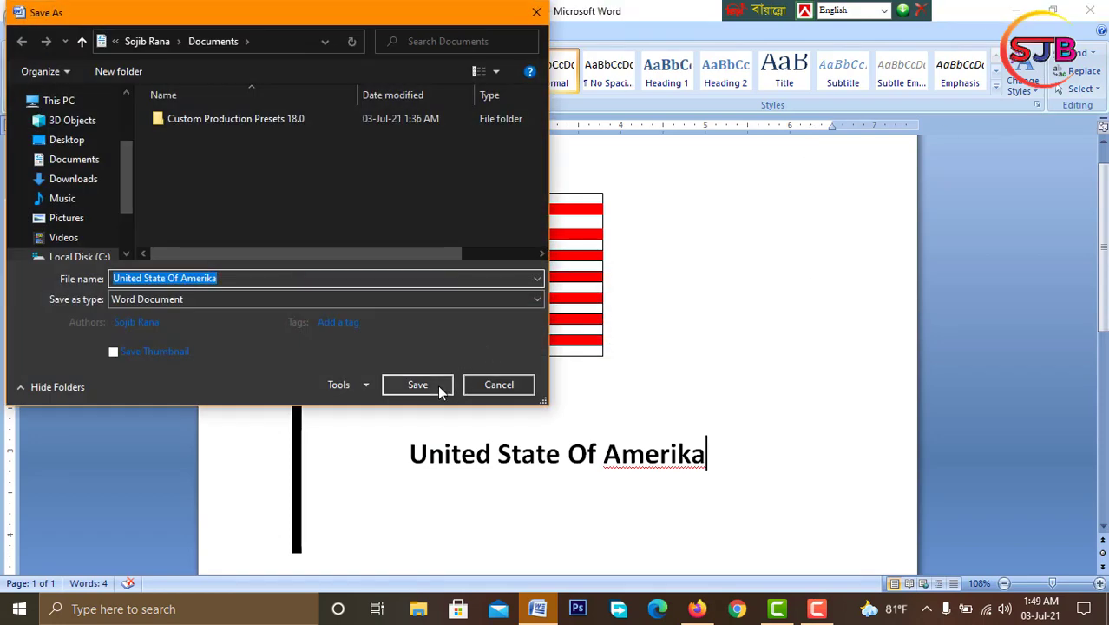
click(438, 387)
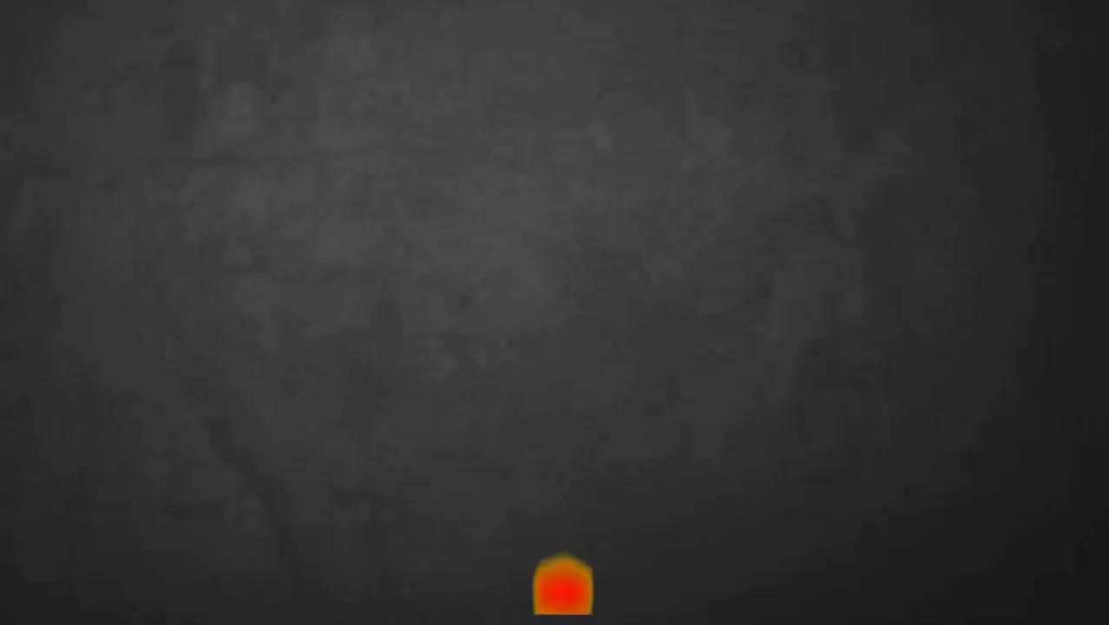